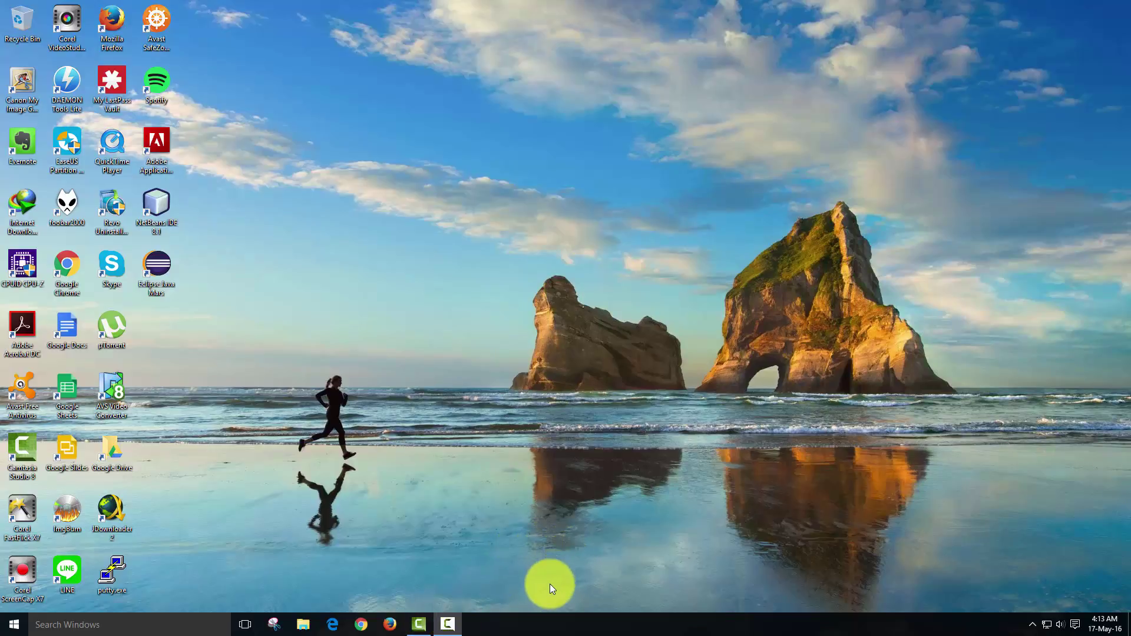
- Open Firefox and load the joomla.org website
click(387, 622)
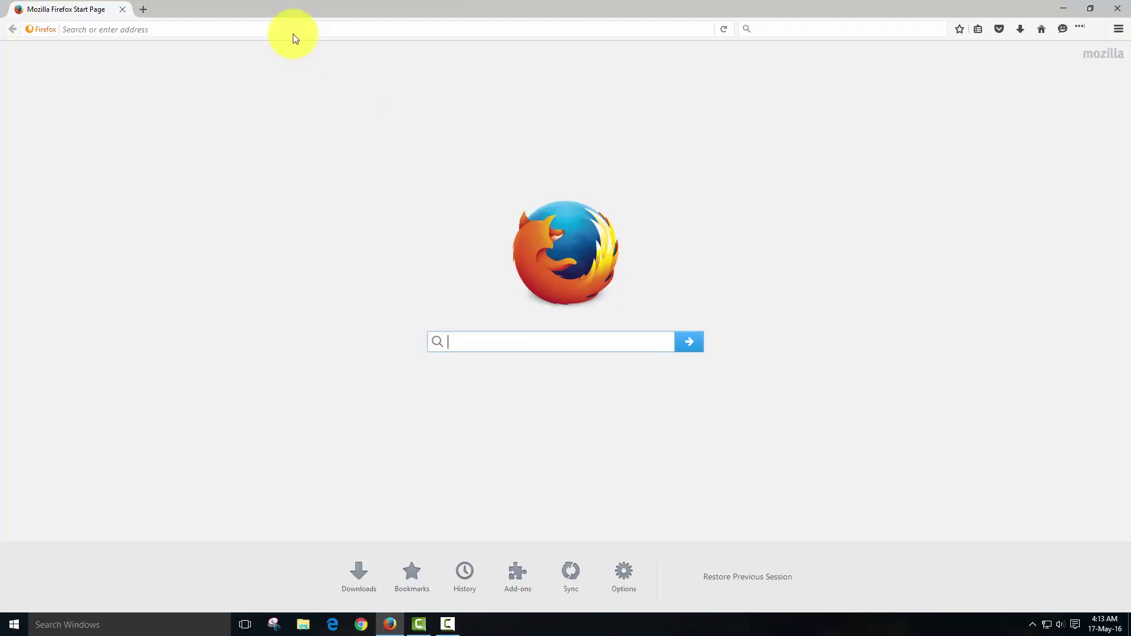
click(292, 30)
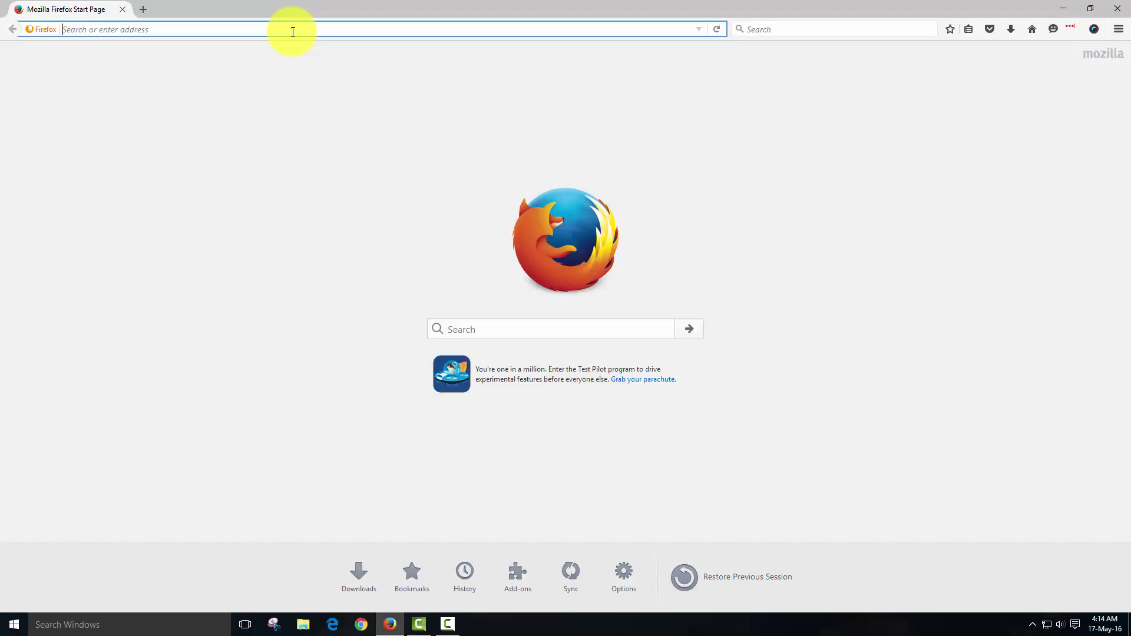
text(joomla.org/)
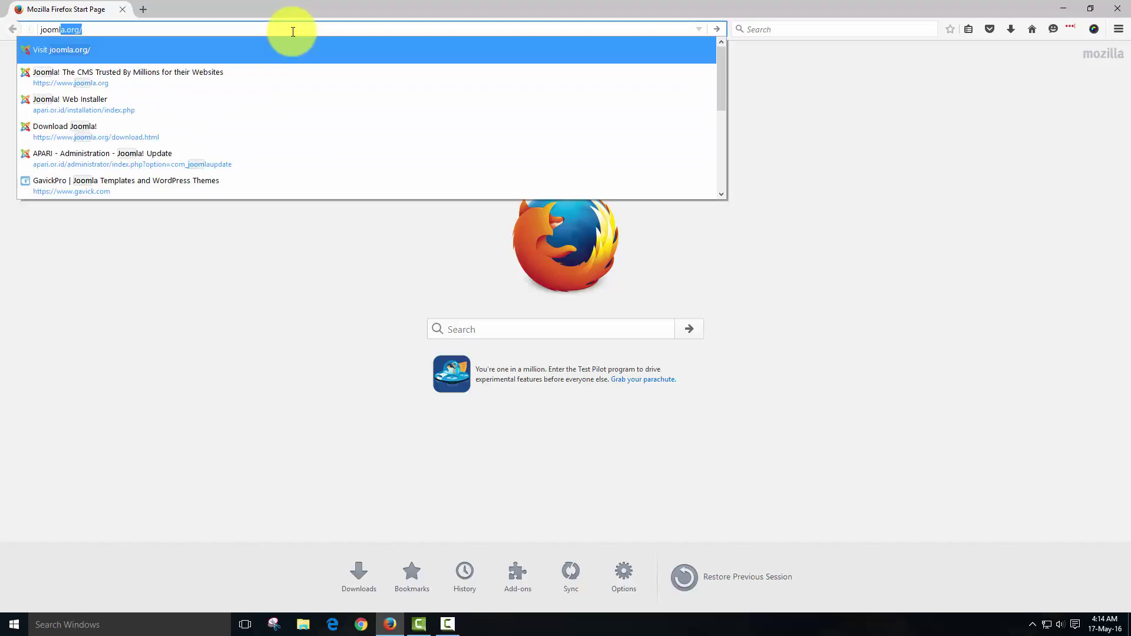
key(Return)
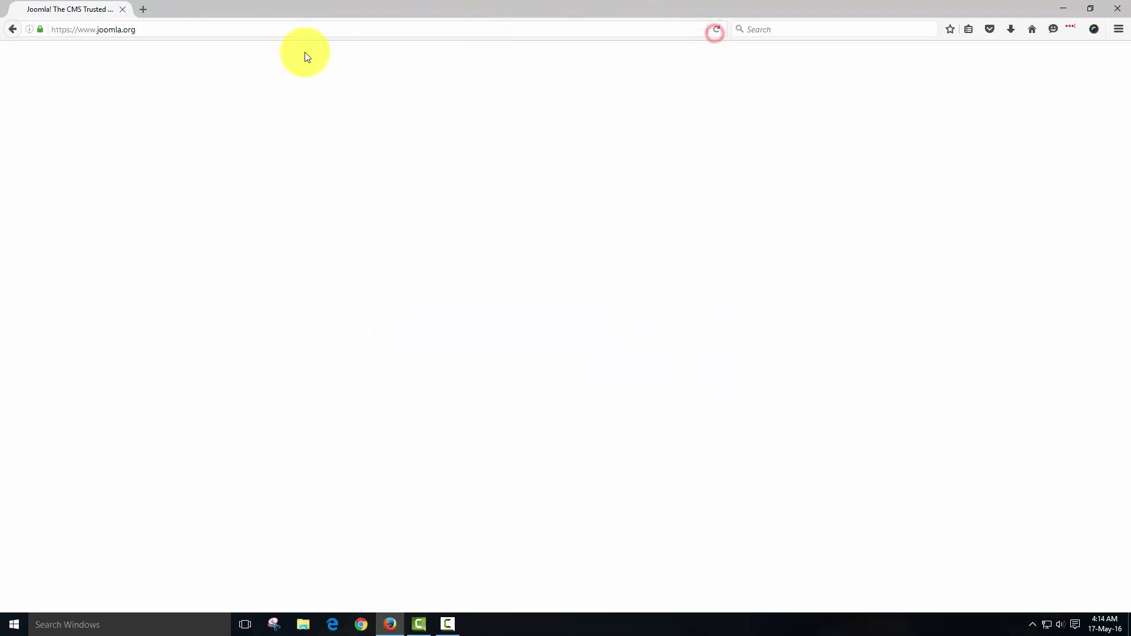
- Go to apari.or.id/administrator/ and log in to the Joomla administration with the prefilled credentials
click(228, 34)
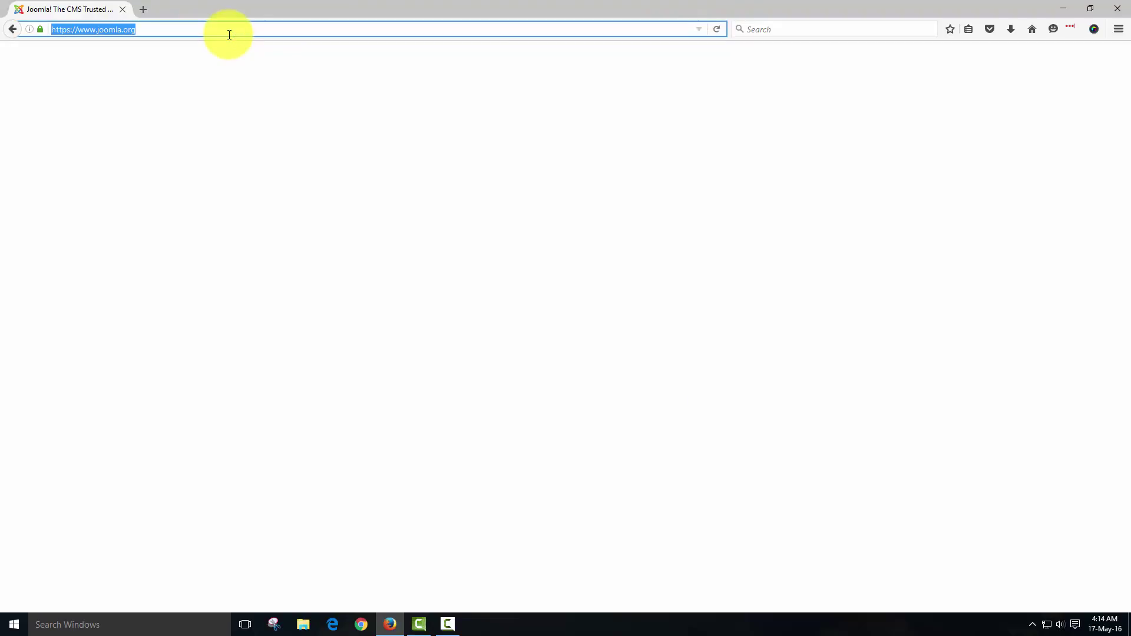
text(apari.or.id/)
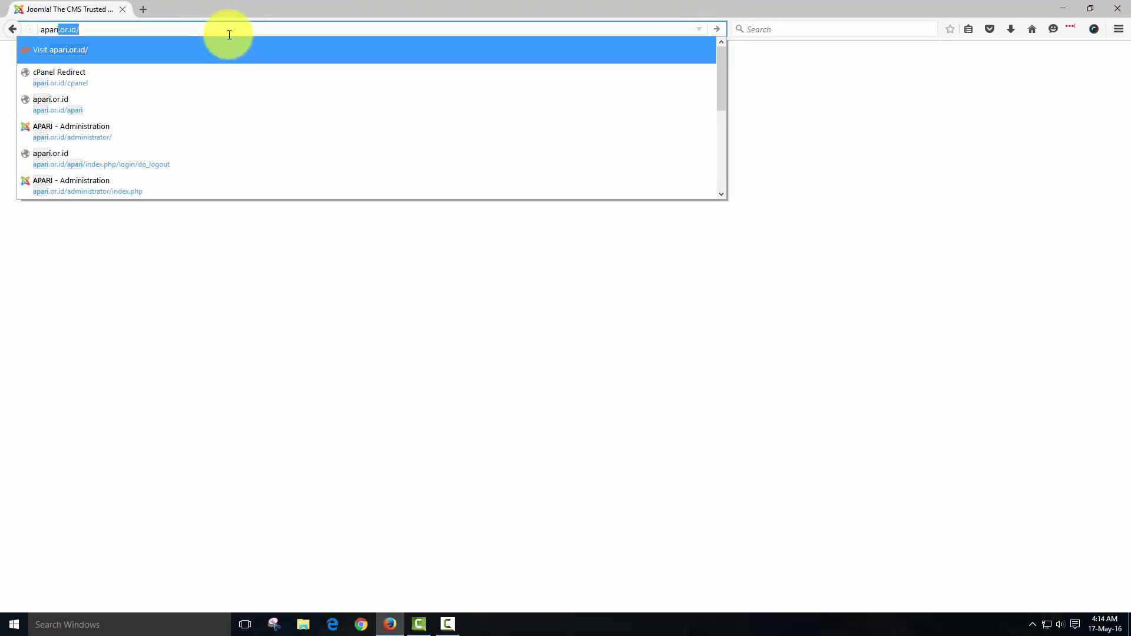
key(Return)
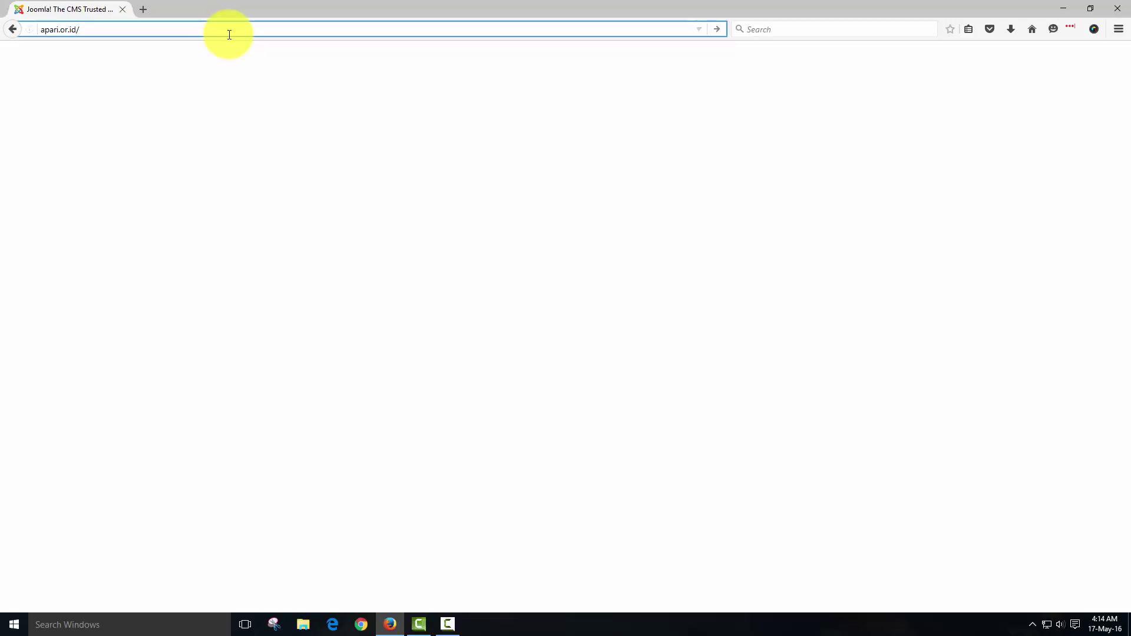
text(administrator/)
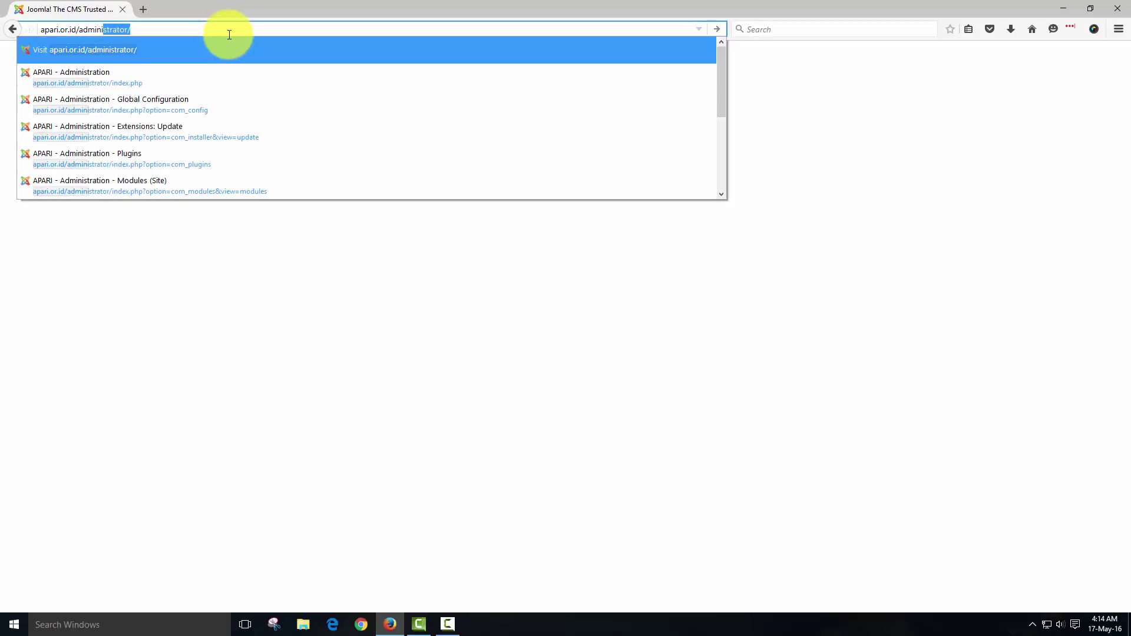
key(Return)
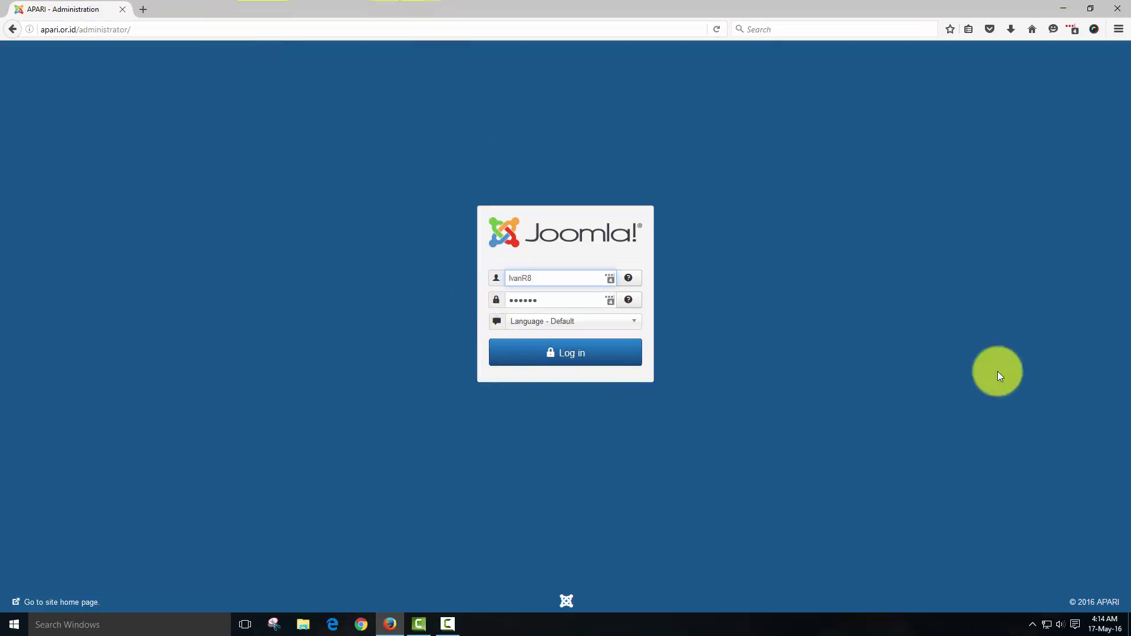
click(564, 357)
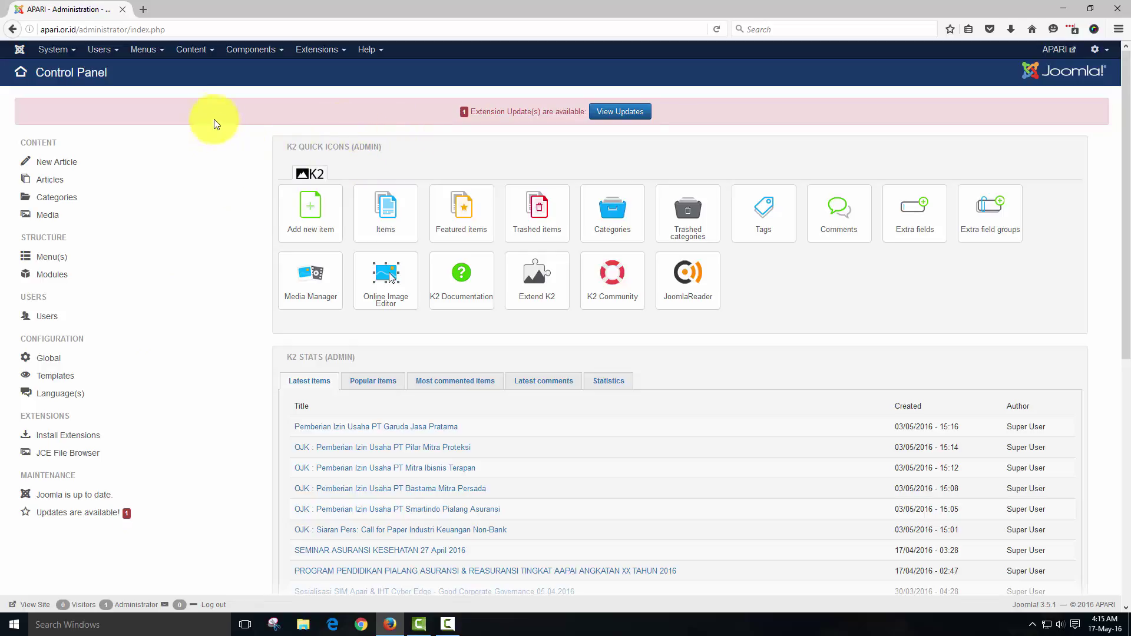
click(317, 52)
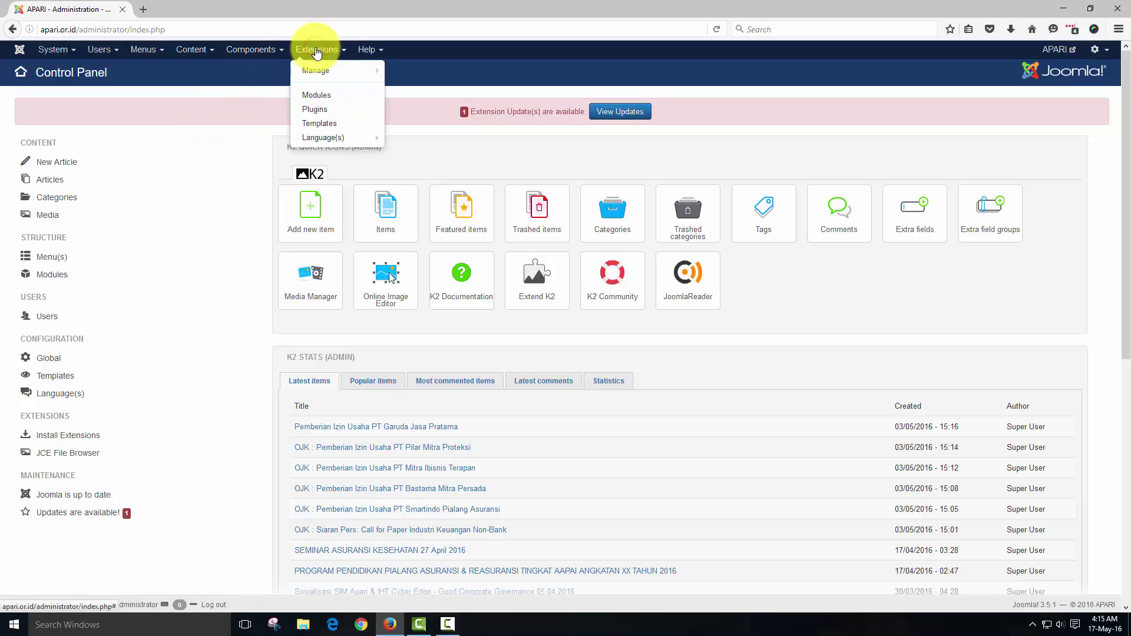
mouse_move(318, 74)
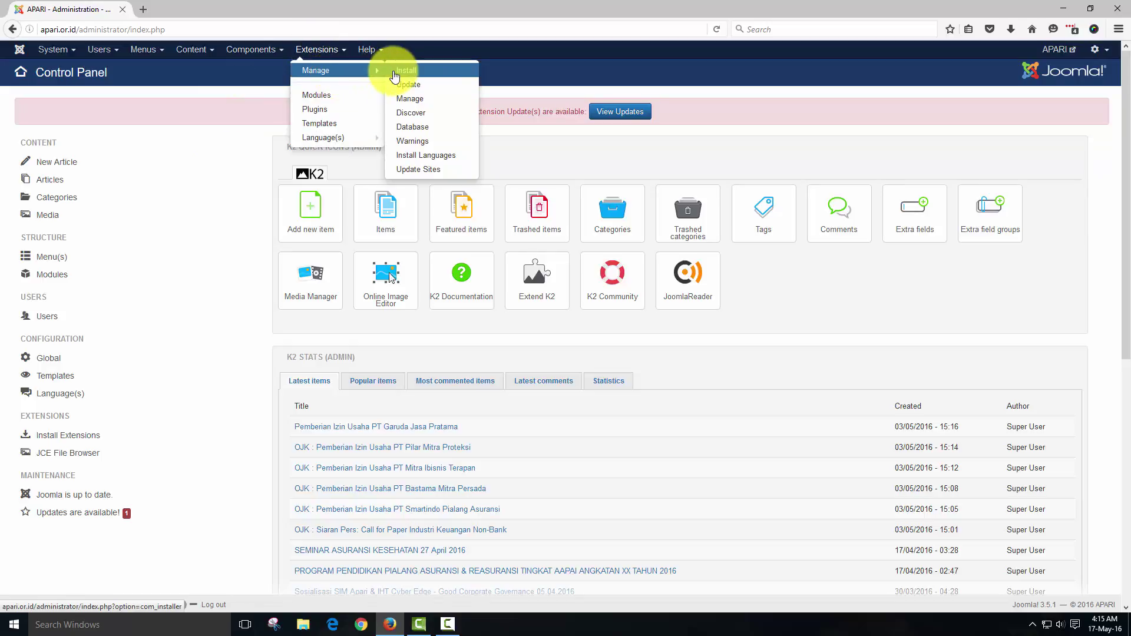
click(127, 76)
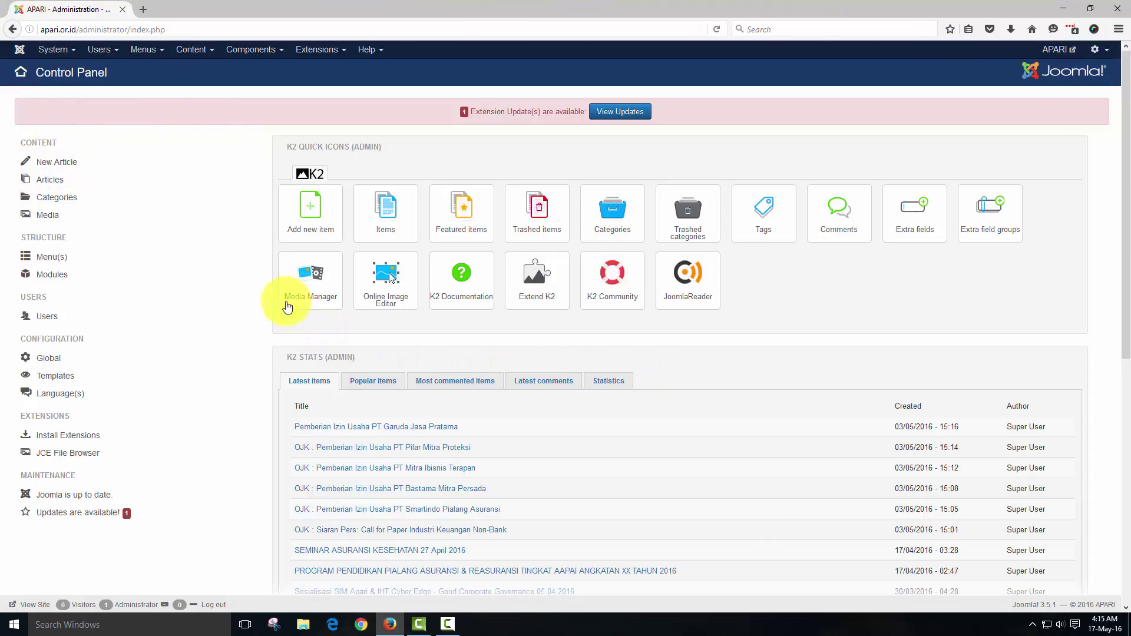
- Open Joomla's Global Configuration and review the site, SEO, cookie and metadata settings
click(64, 52)
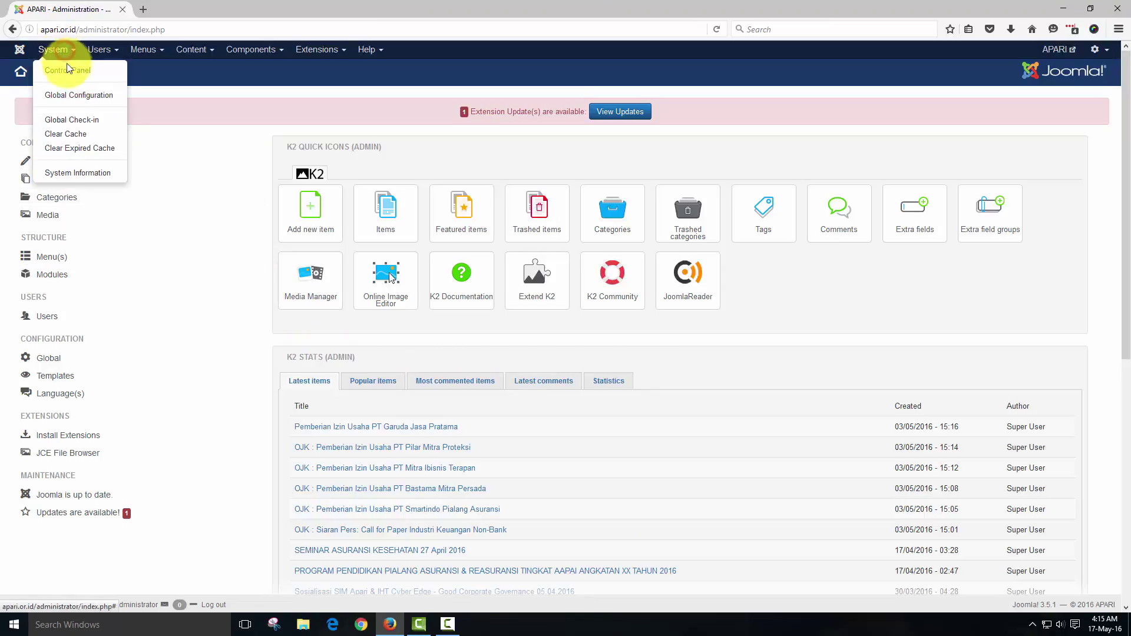
click(80, 97)
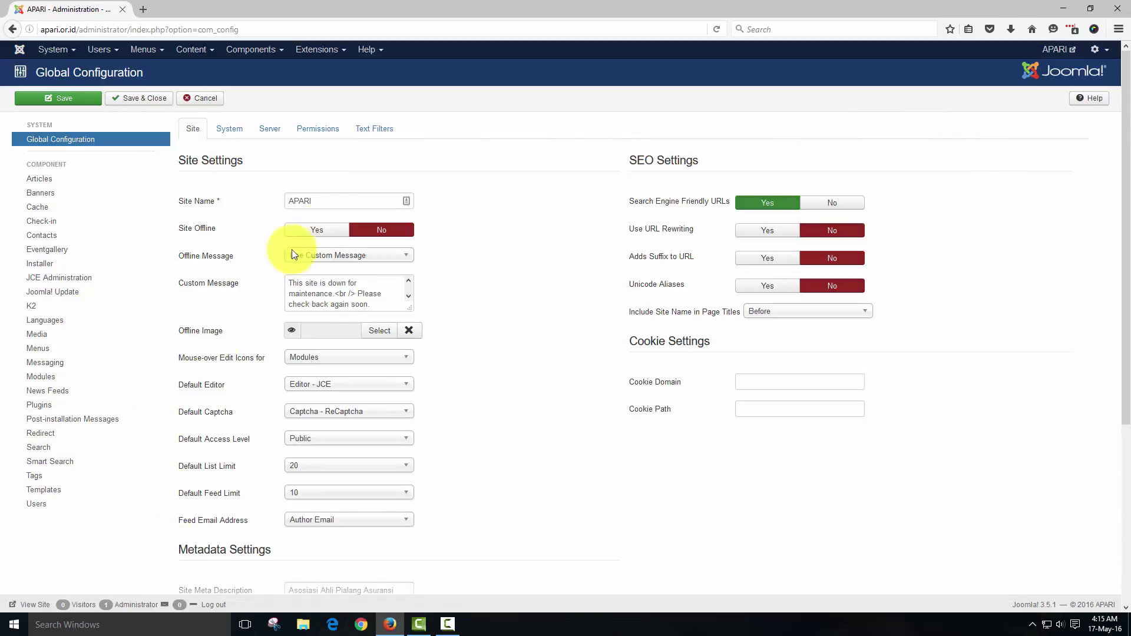
scroll(487, 454, down, 2)
scroll(487, 454, up, 2)
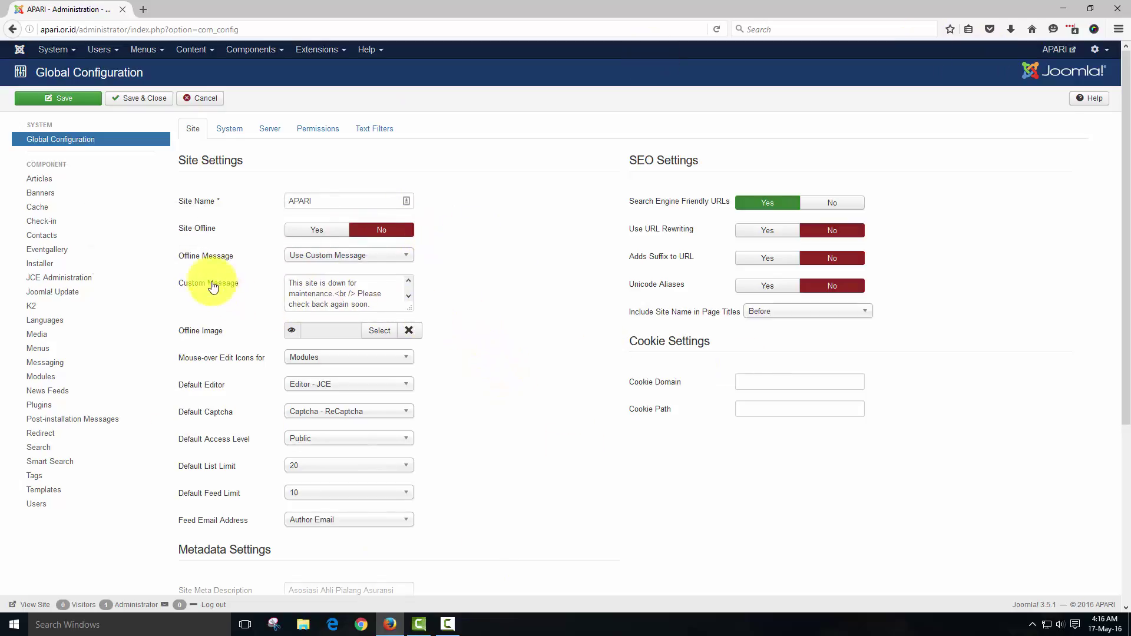
mouse_move(204, 237)
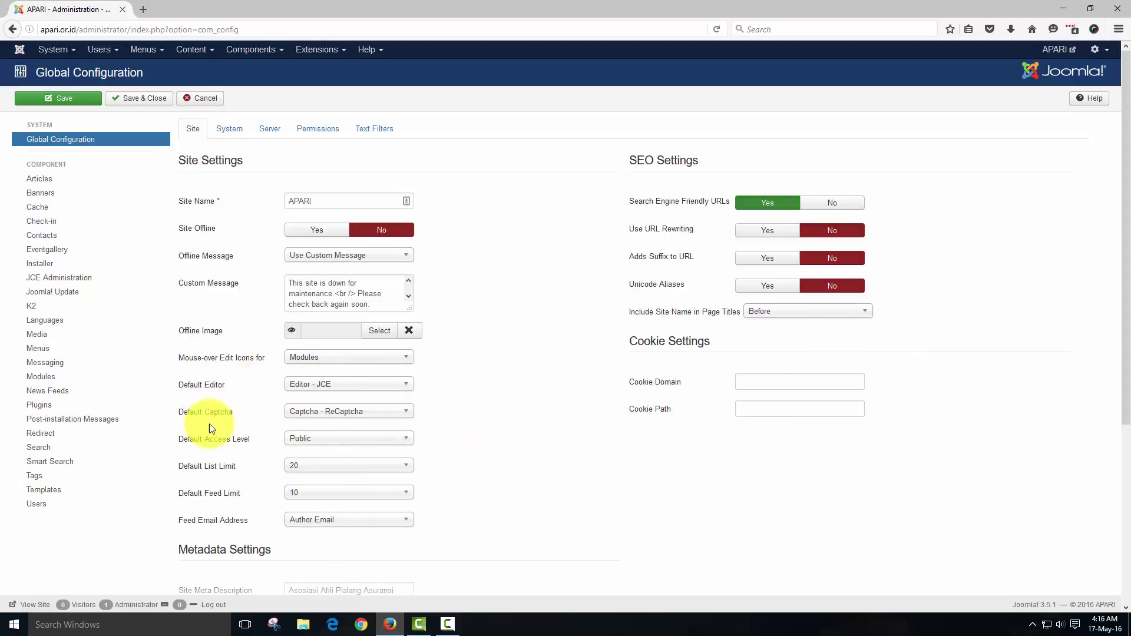
scroll(614, 384, down, 5)
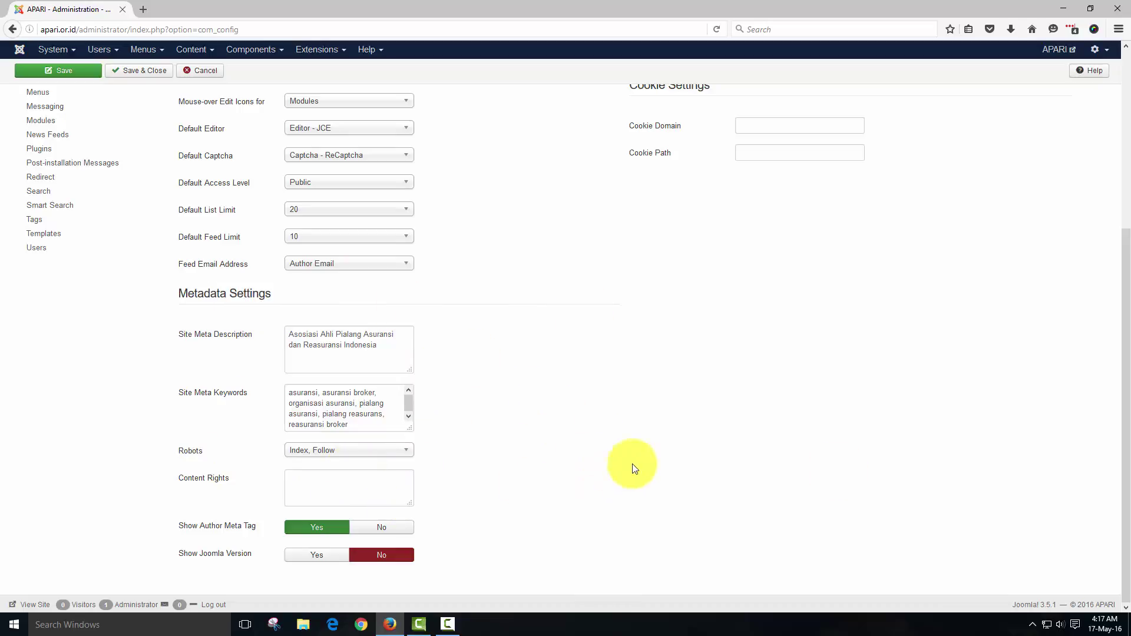
scroll(530, 533, up, 1)
scroll(526, 531, up, 5)
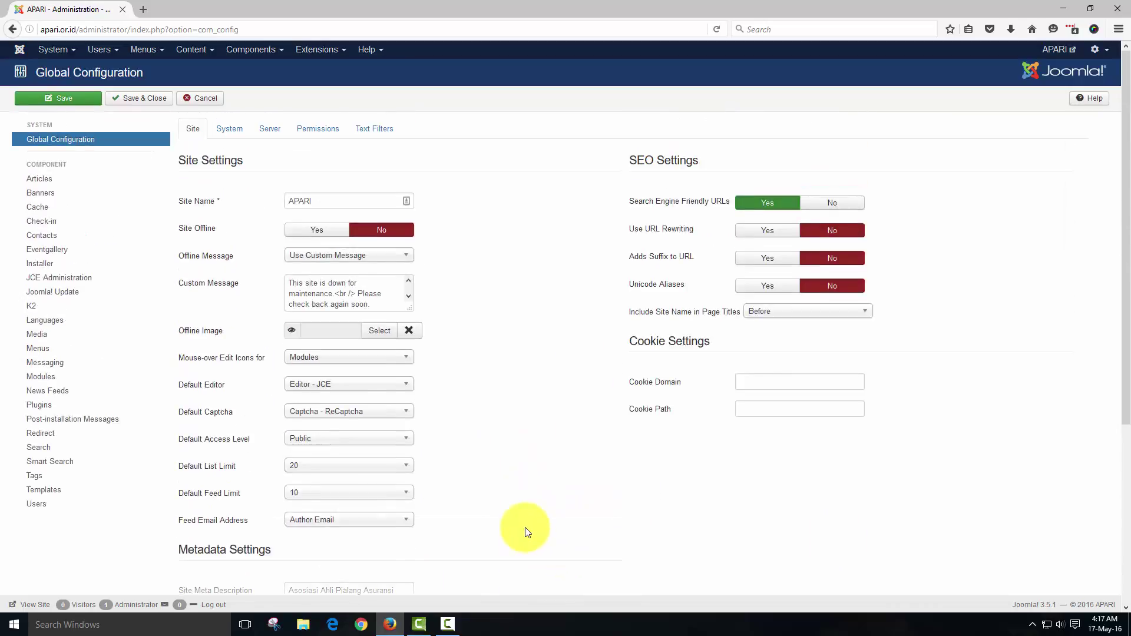
- Review the System, Server, Permissions and Text Filters sections of the Global Configuration
click(237, 140)
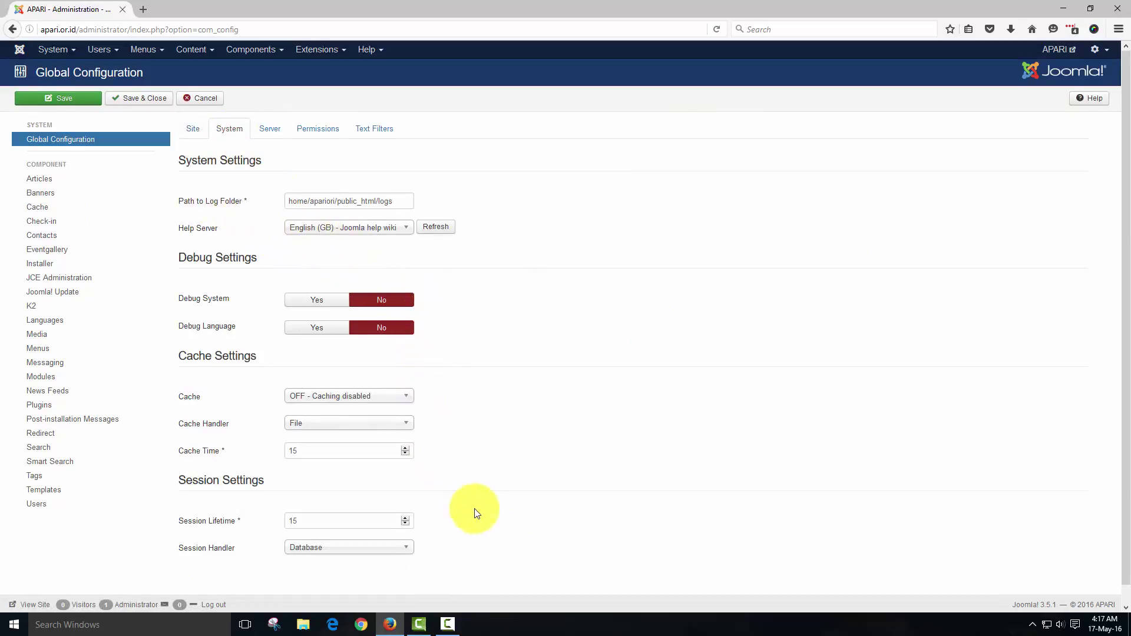
scroll(477, 513, down, 1)
scroll(354, 306, up, 1)
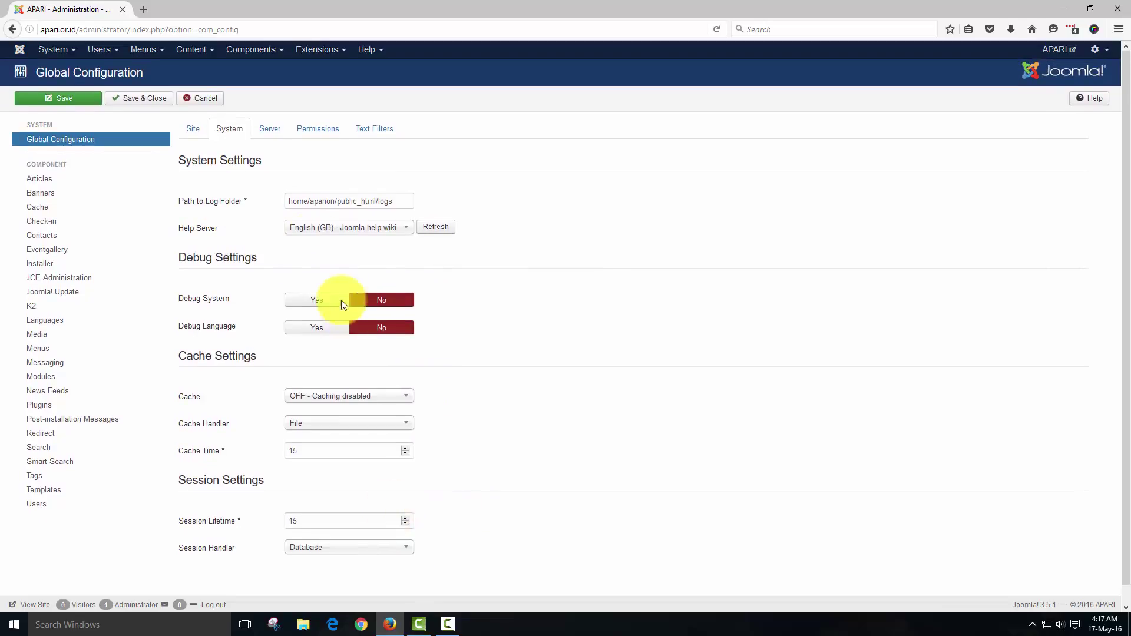
click(270, 130)
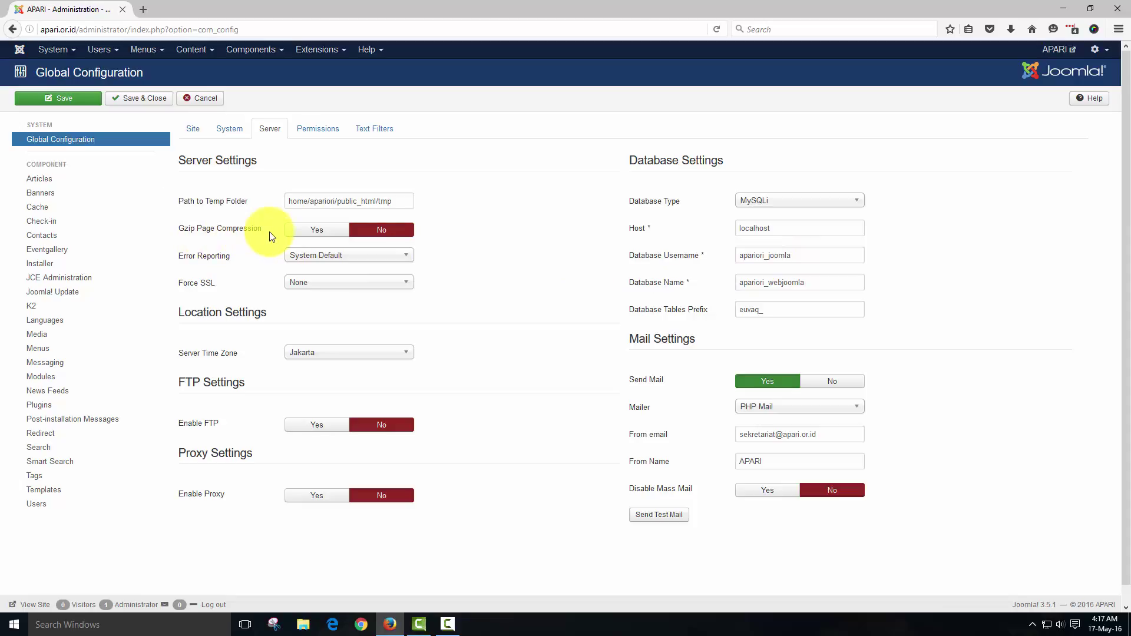
mouse_move(246, 237)
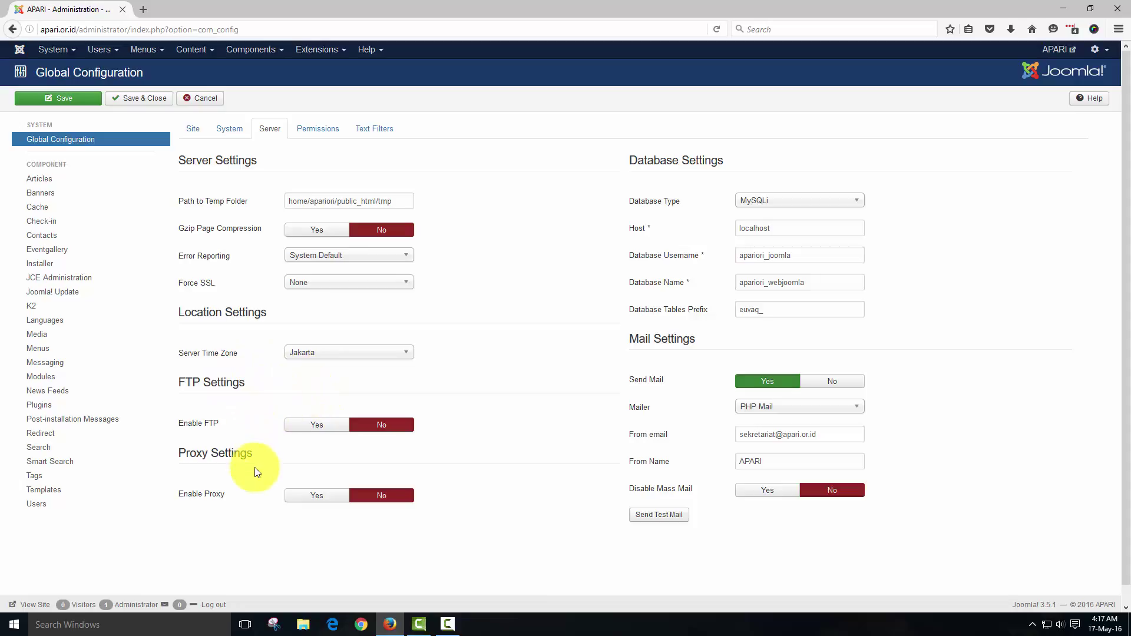
click(306, 141)
click(366, 131)
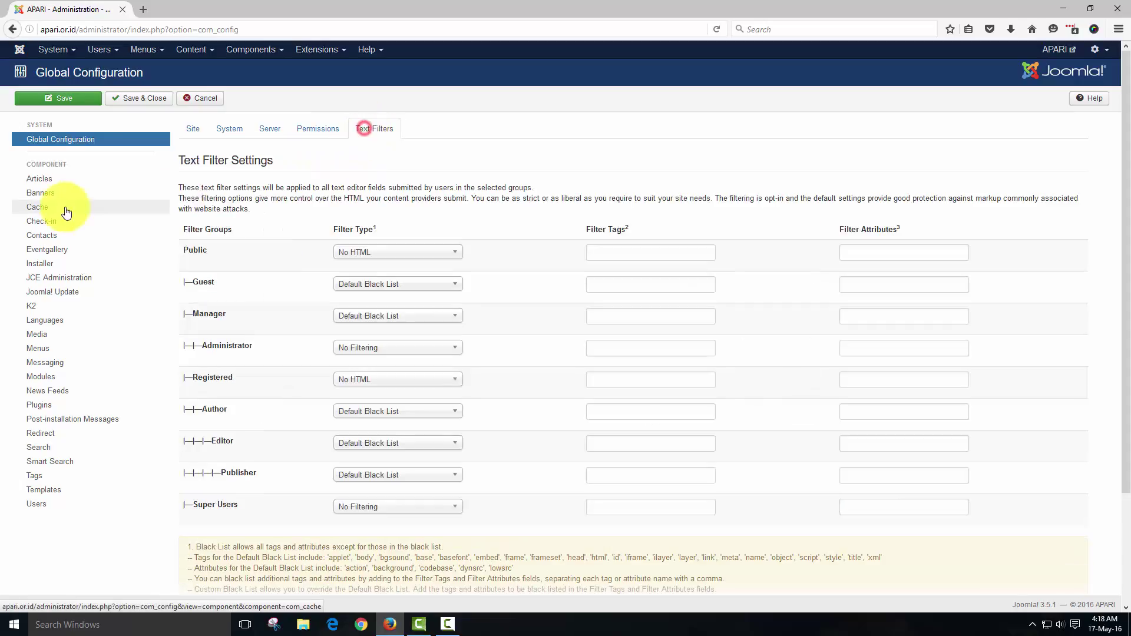
click(118, 53)
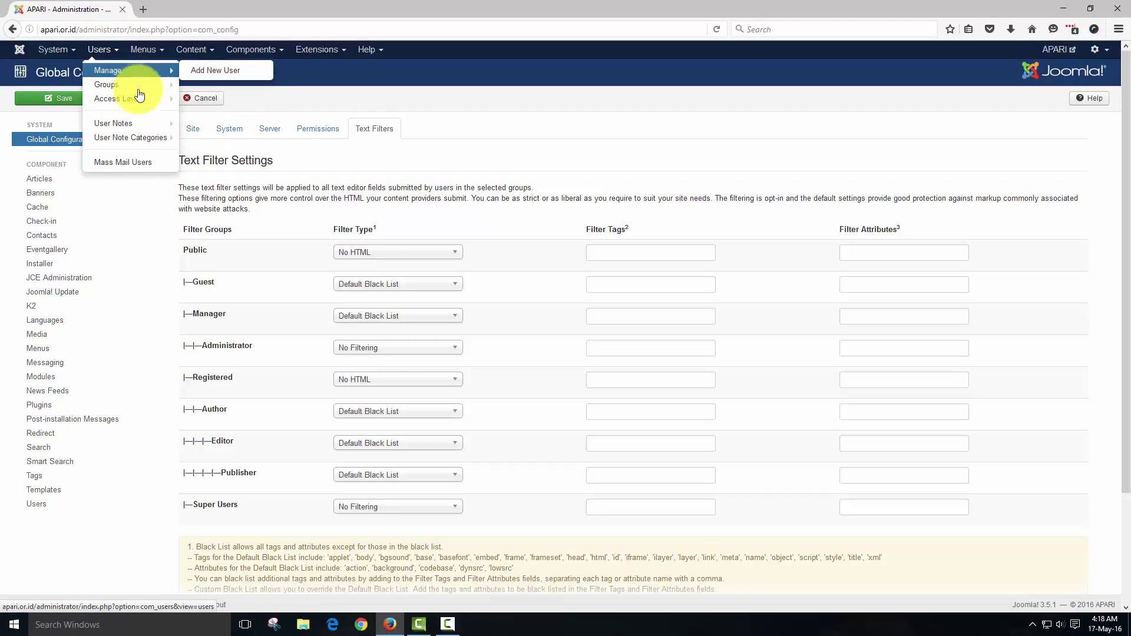
mouse_move(141, 80)
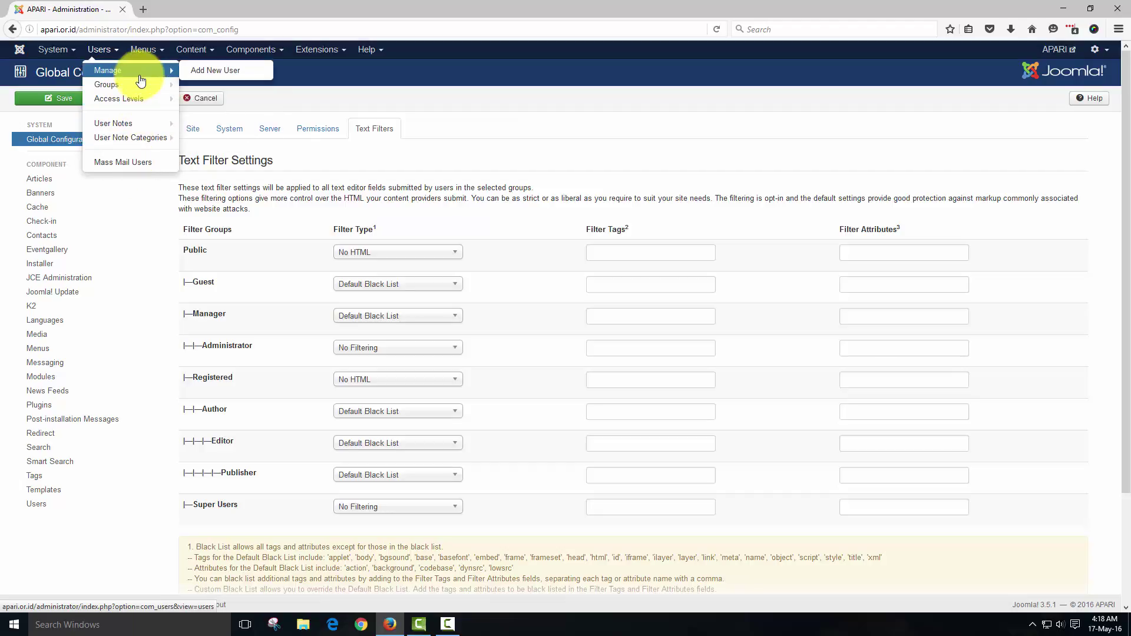
click(145, 49)
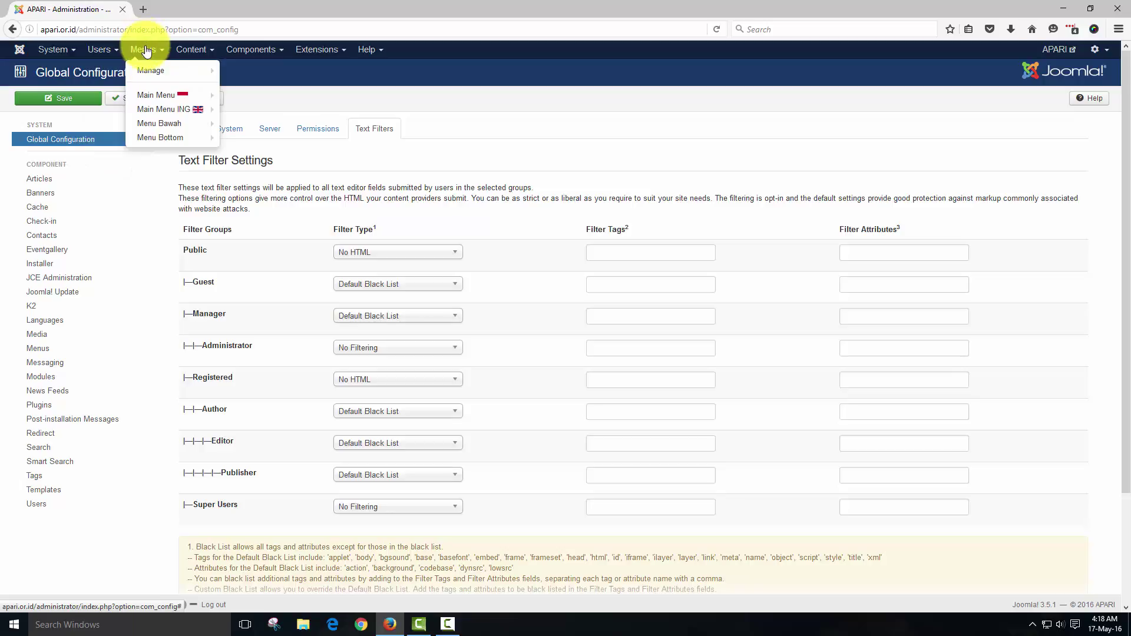
mouse_move(152, 77)
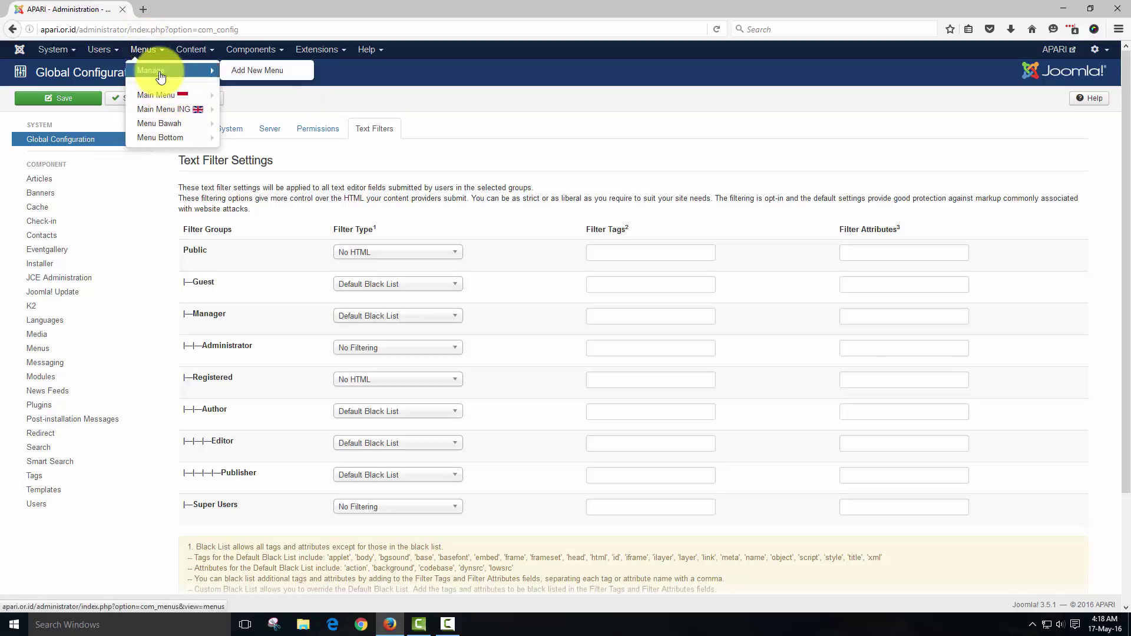
- Open the public site apari.or.id in a new browser tab and look over its home page
click(143, 9)
text(apari.or.id/)
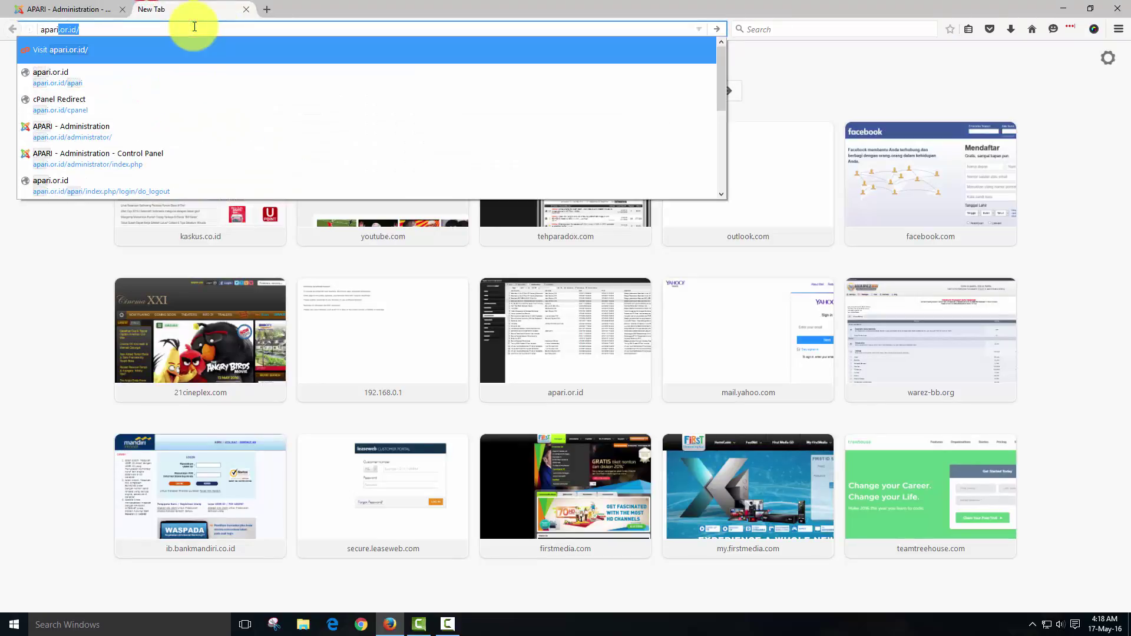
key(Return)
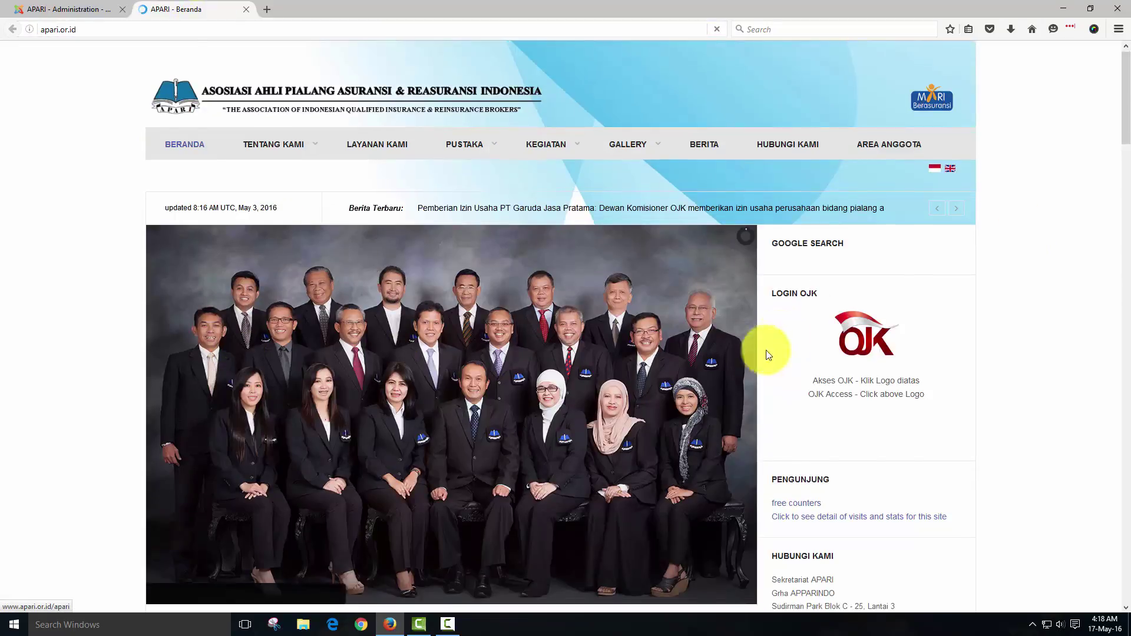
scroll(613, 371, down, 8)
scroll(651, 371, up, 8)
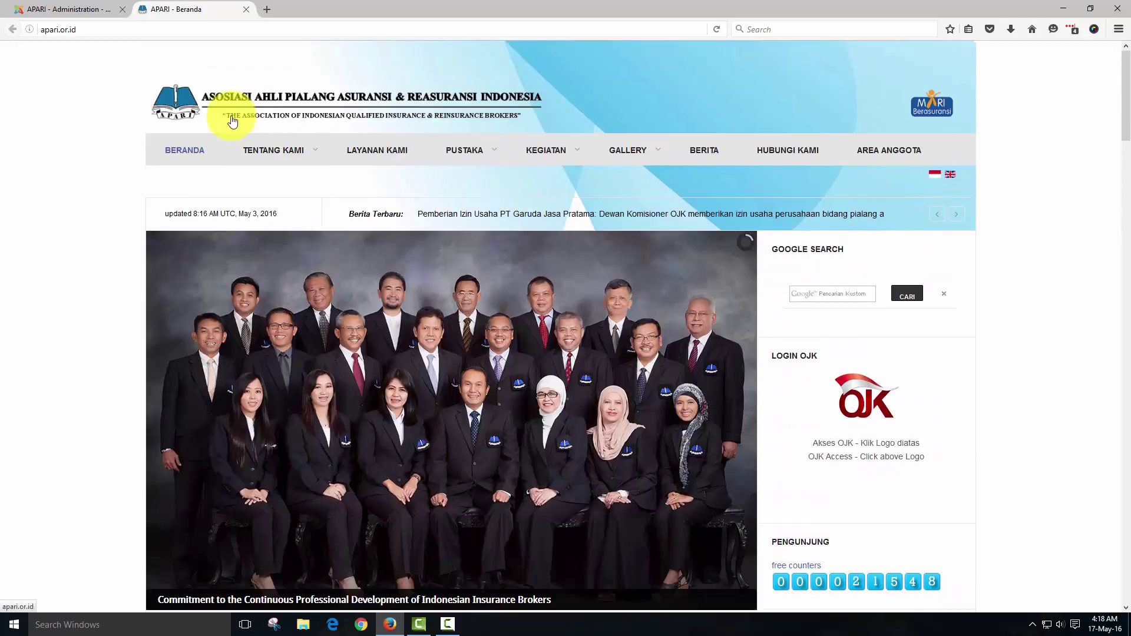
- Compare the public site's navigation entries and submenus with the menus listed in the Joomla administration
click(93, 9)
click(180, 7)
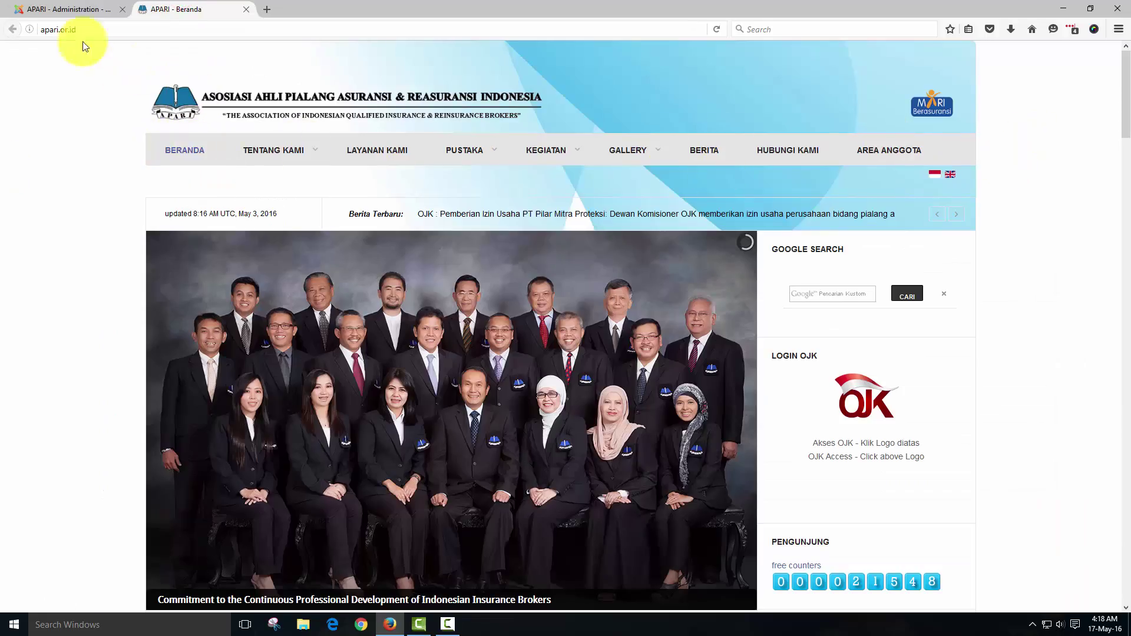
click(92, 7)
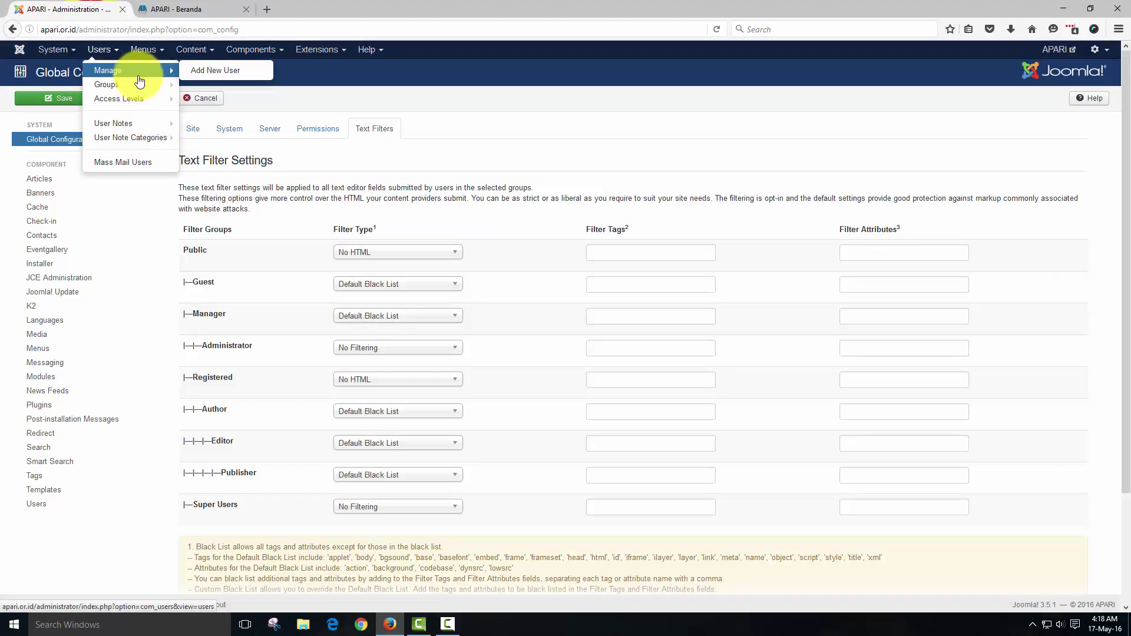
mouse_move(151, 58)
click(177, 8)
mouse_move(249, 155)
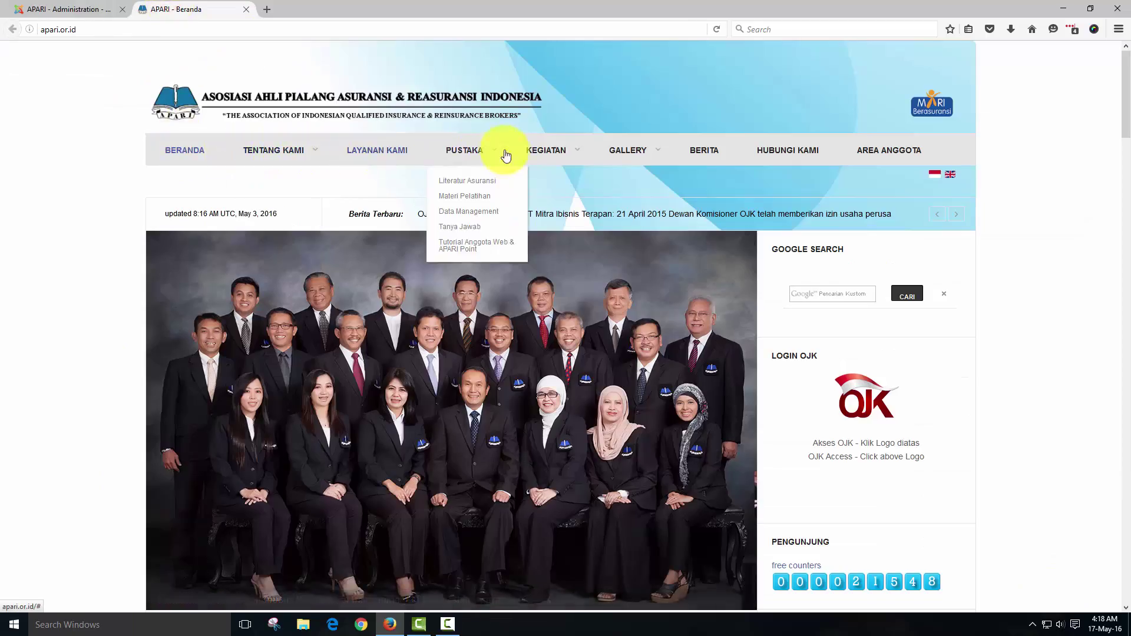
click(65, 9)
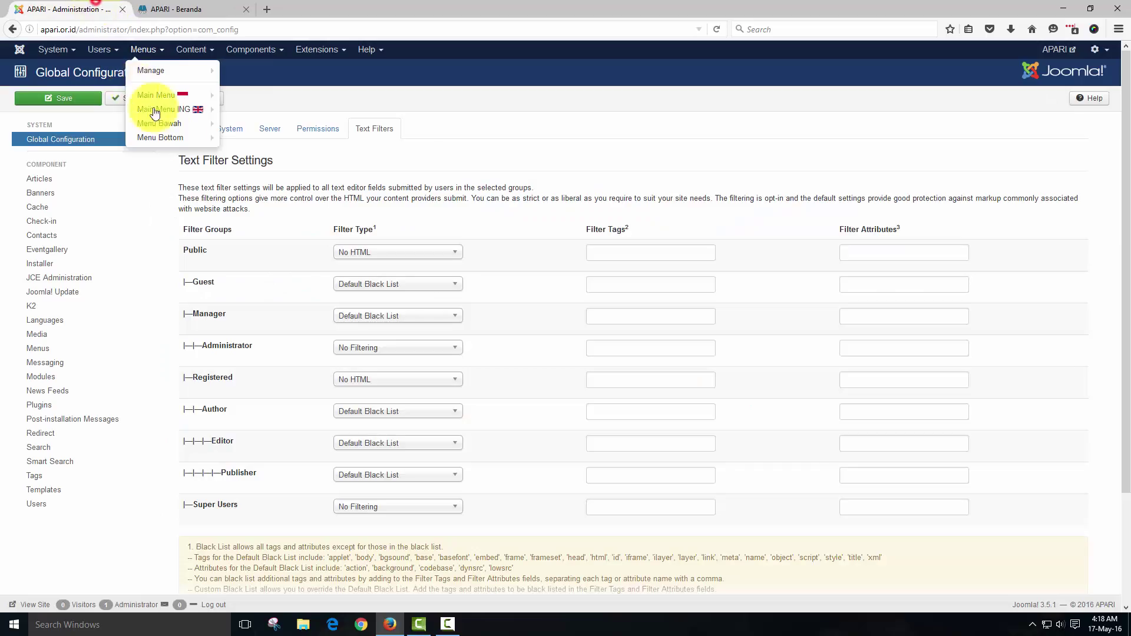
- Compare the entries of the administrator's Menus and Content menus with the public site's navigation and its Tentang Kami submenu
mouse_move(143, 49)
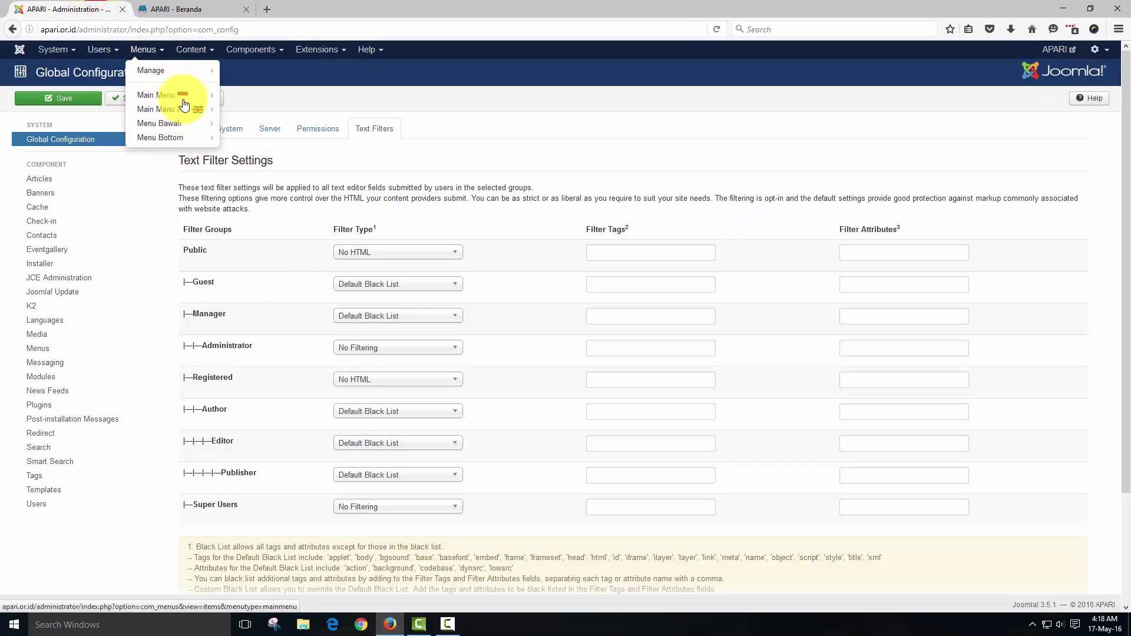
click(158, 5)
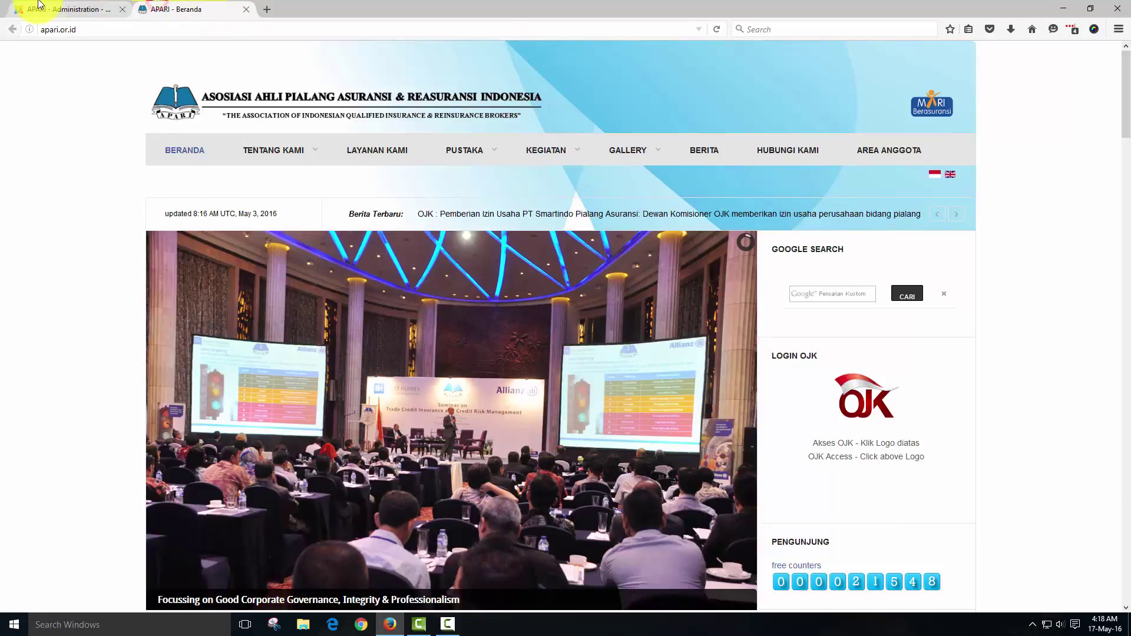
click(65, 9)
mouse_move(192, 49)
mouse_move(203, 74)
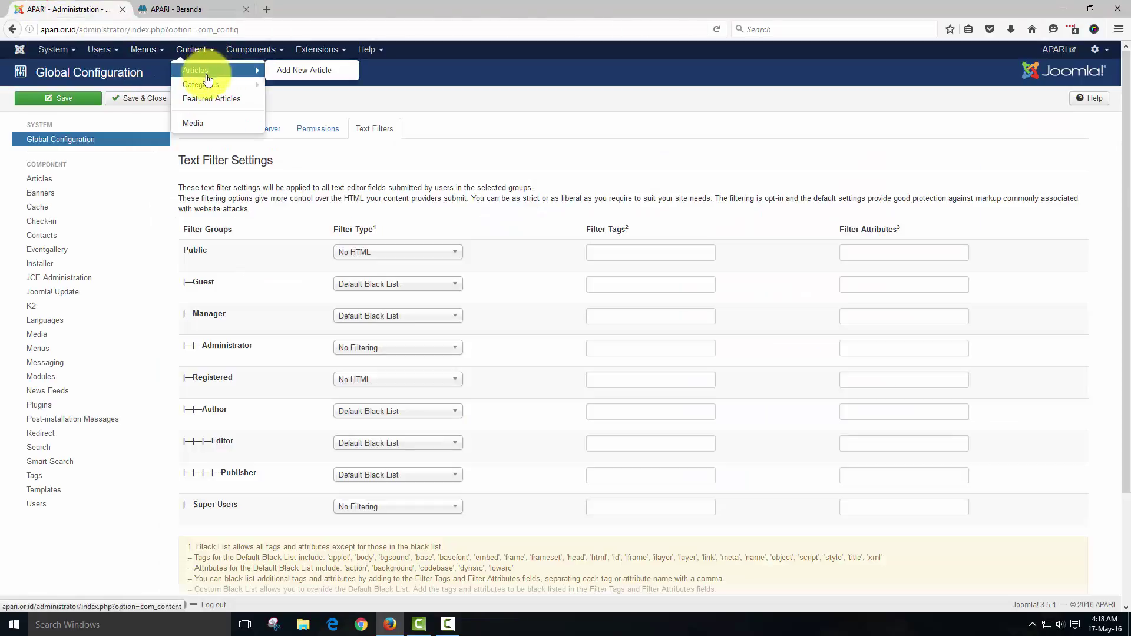
click(180, 8)
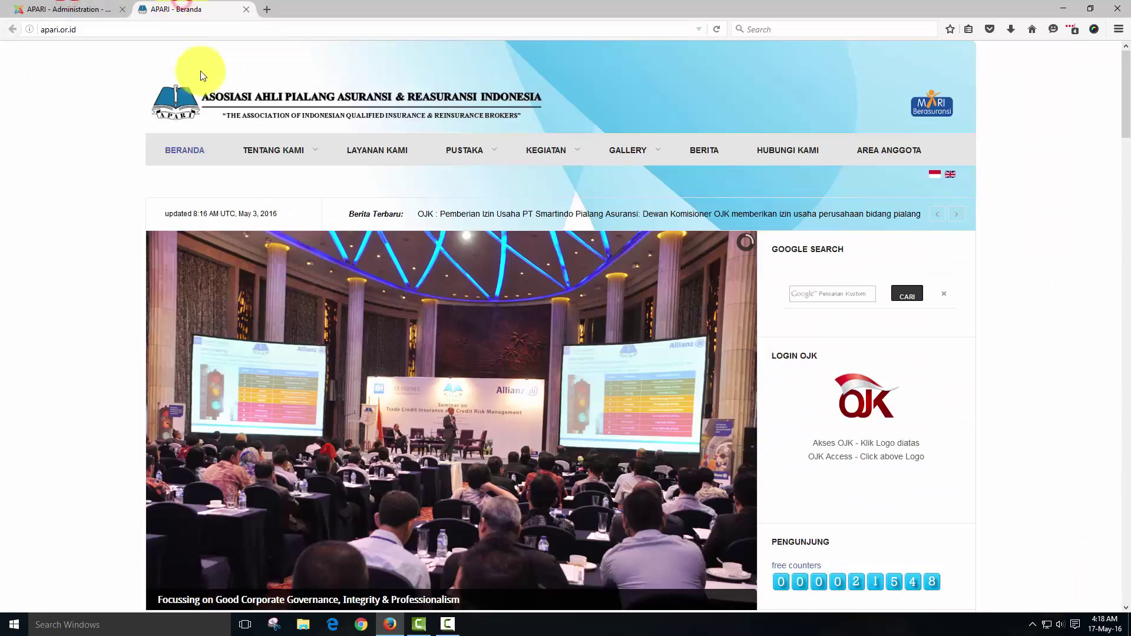
click(29, 10)
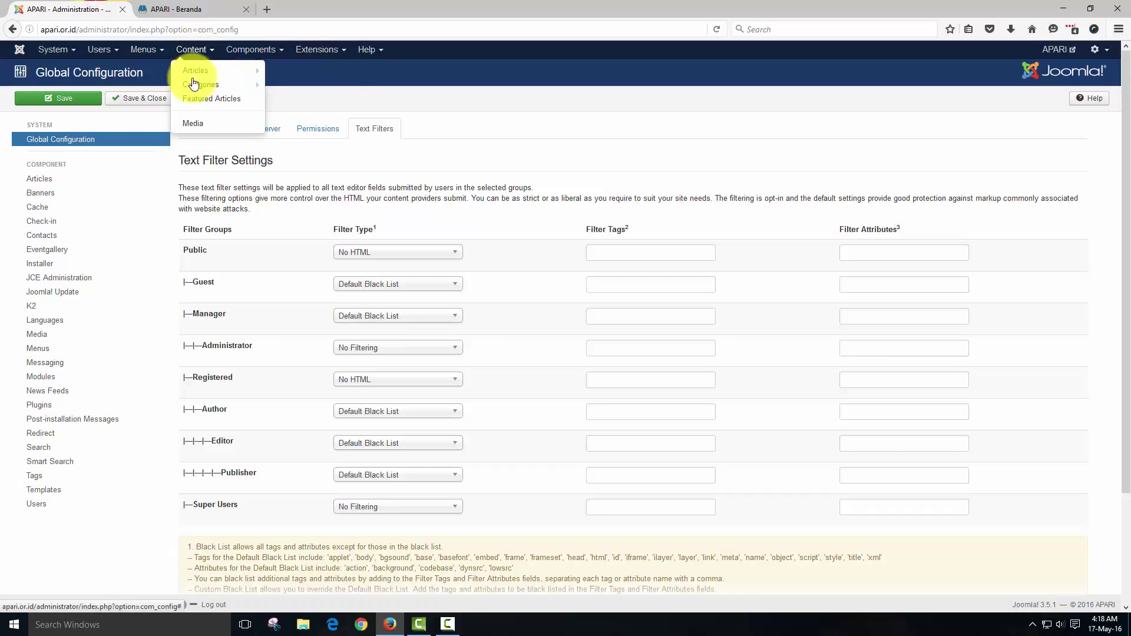
mouse_move(194, 74)
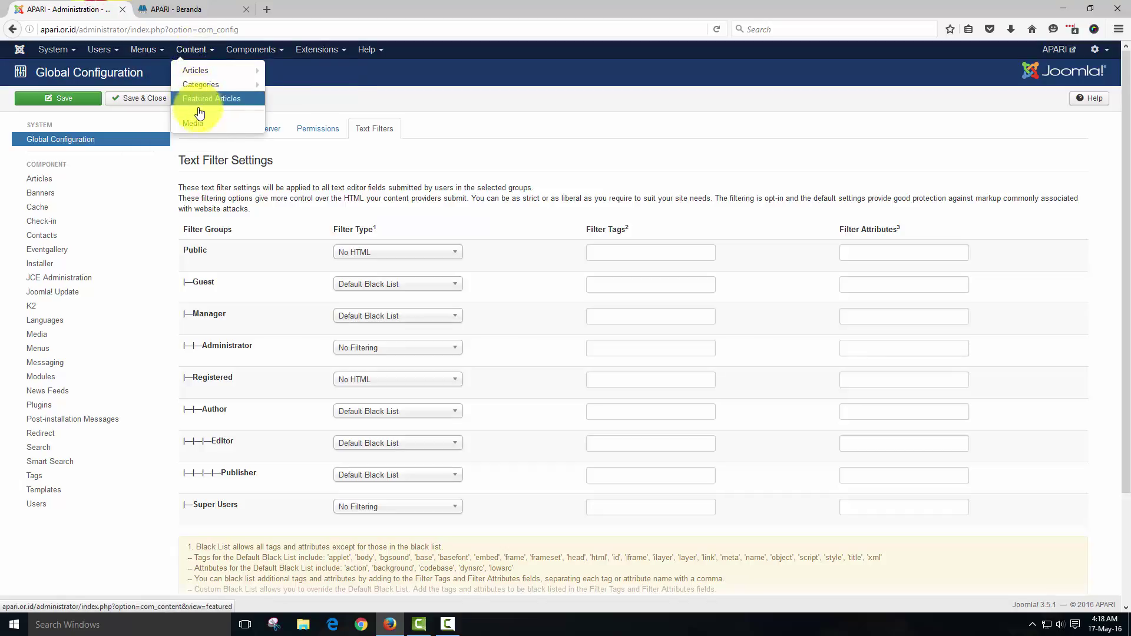
click(162, 9)
mouse_move(271, 158)
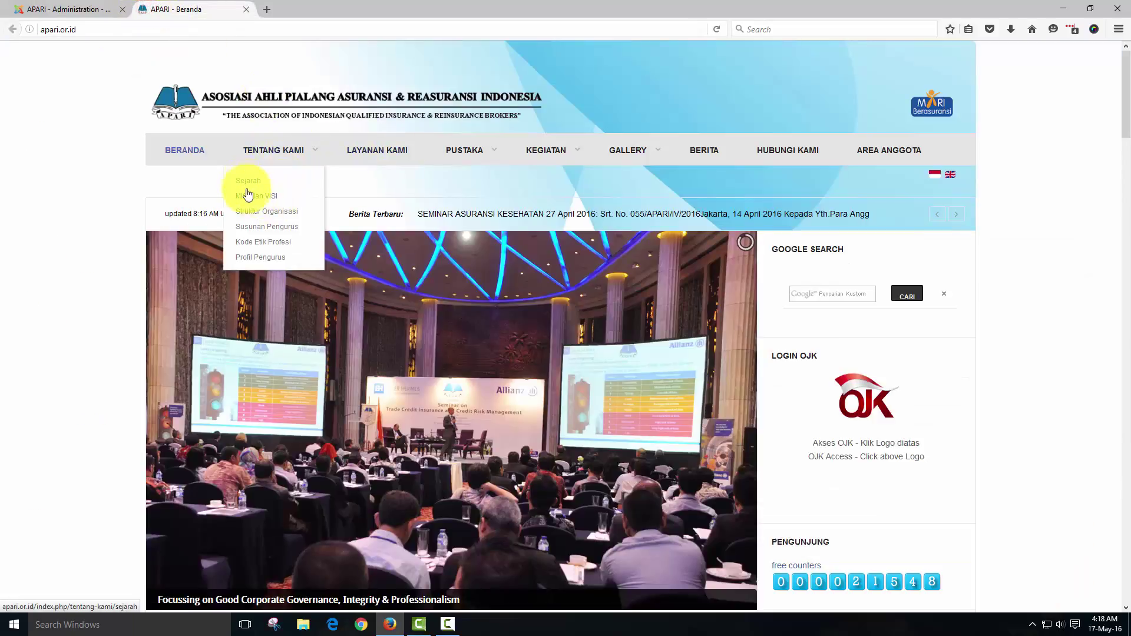
click(91, 9)
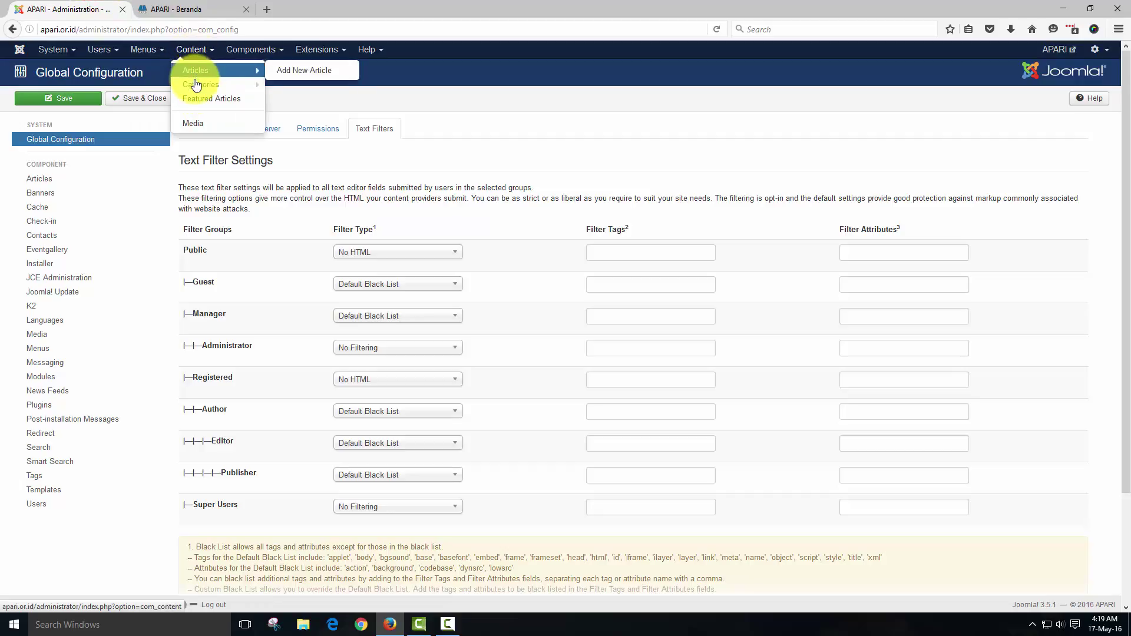
- Open the article categories list, followed by the Articles list, and look through the site's articles
click(197, 83)
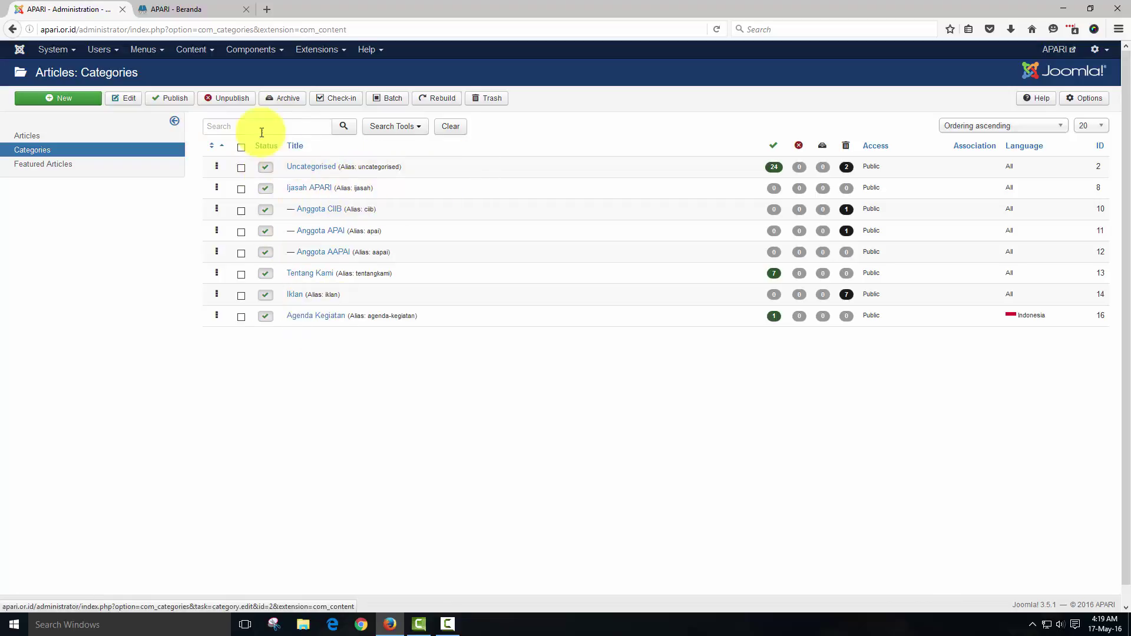
click(158, 57)
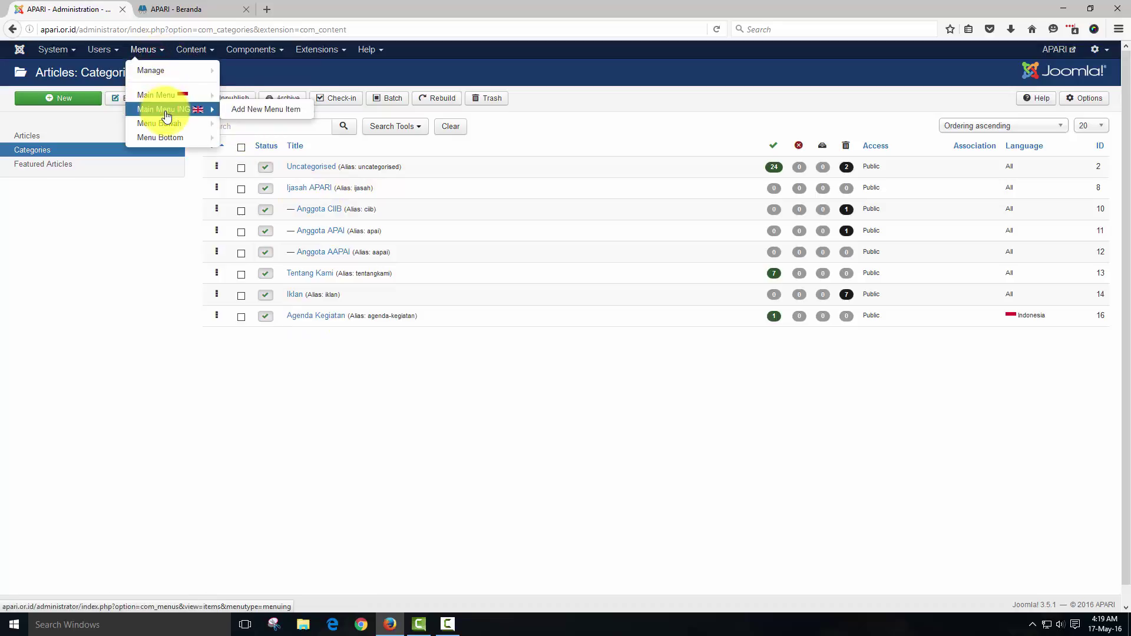
click(197, 53)
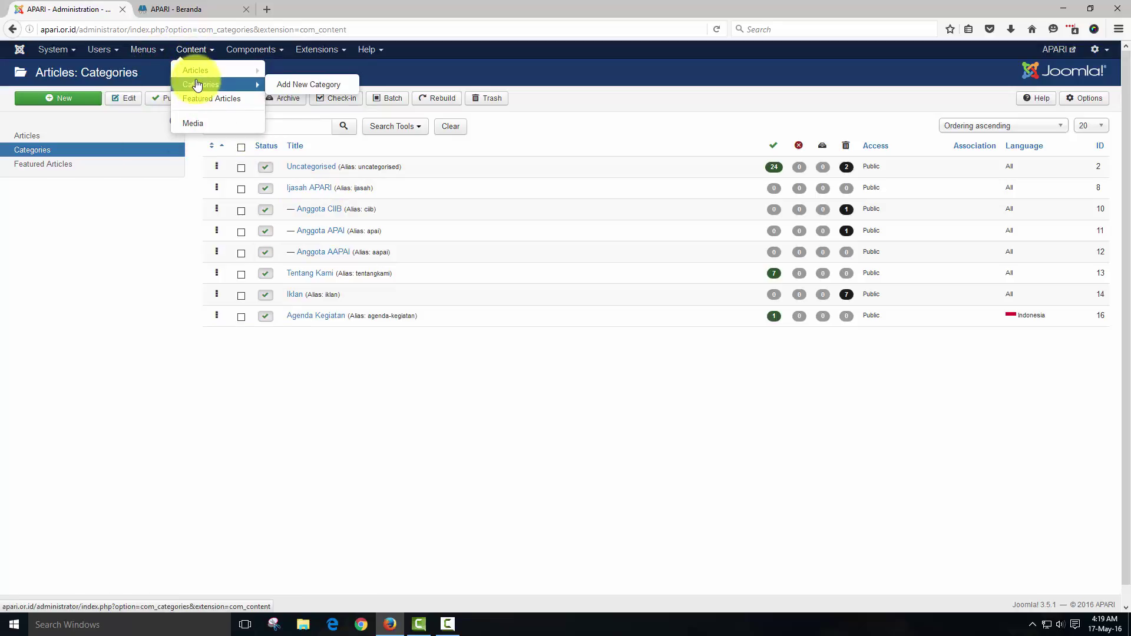
click(196, 70)
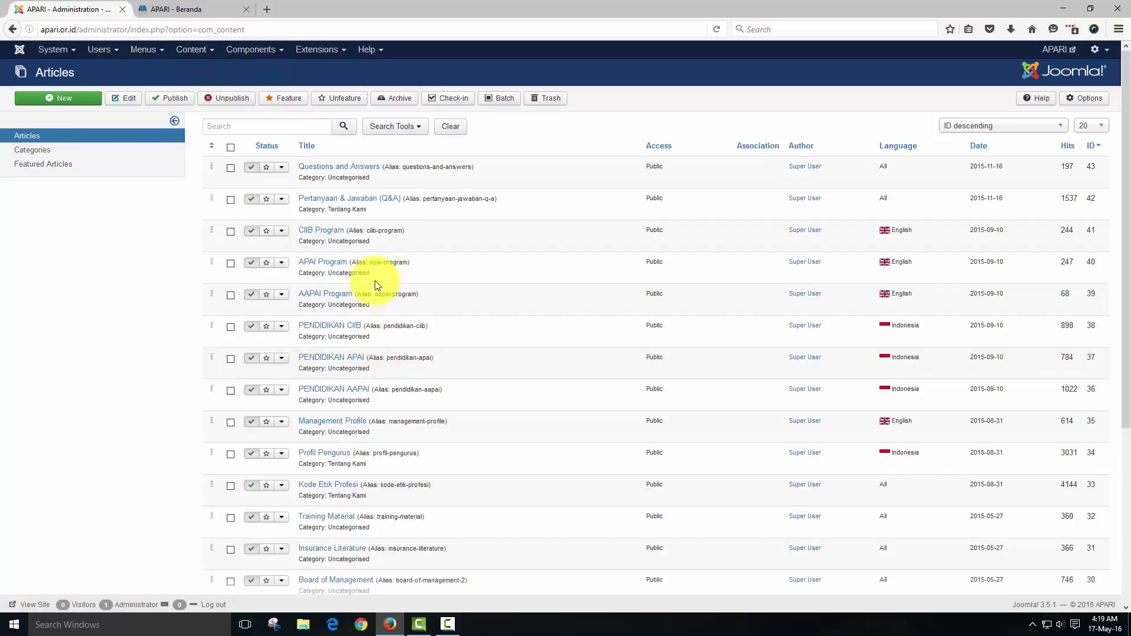
scroll(371, 260, down, 5)
scroll(367, 232, up, 5)
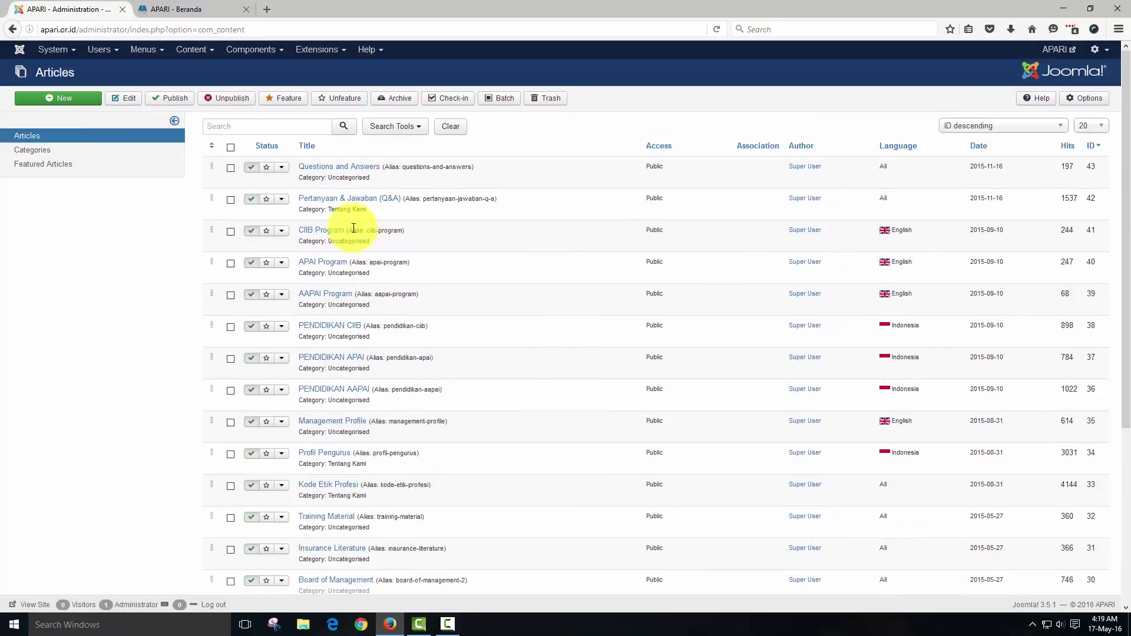
- Switch to the public APARI site and dismiss the advertising pop-up window covering it
click(219, 10)
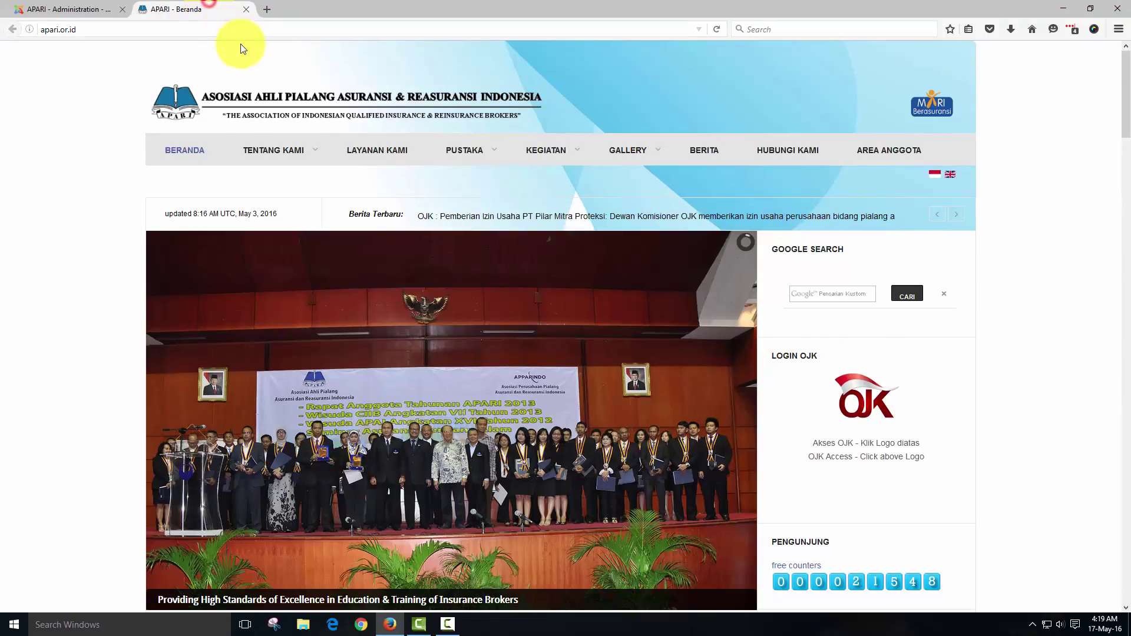
click(301, 153)
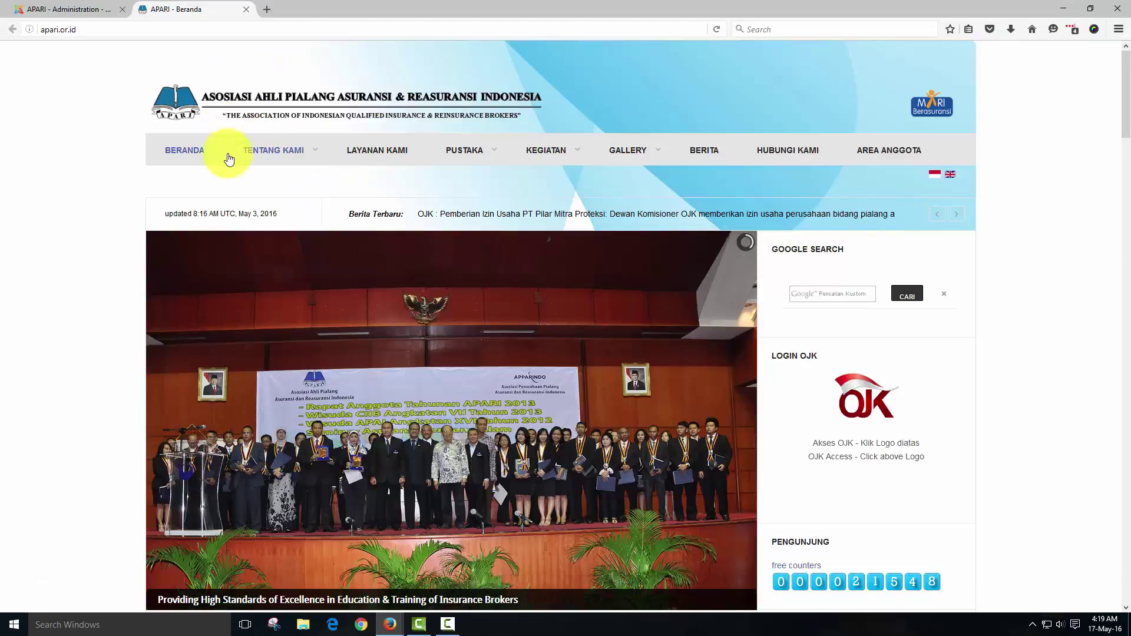
mouse_move(390, 623)
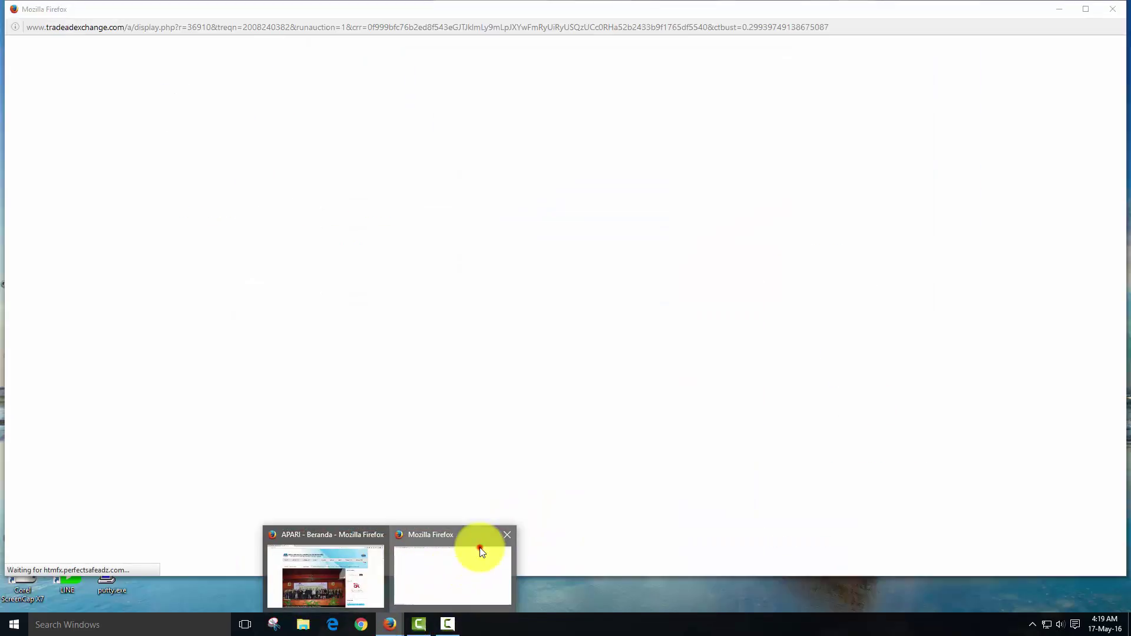
click(481, 551)
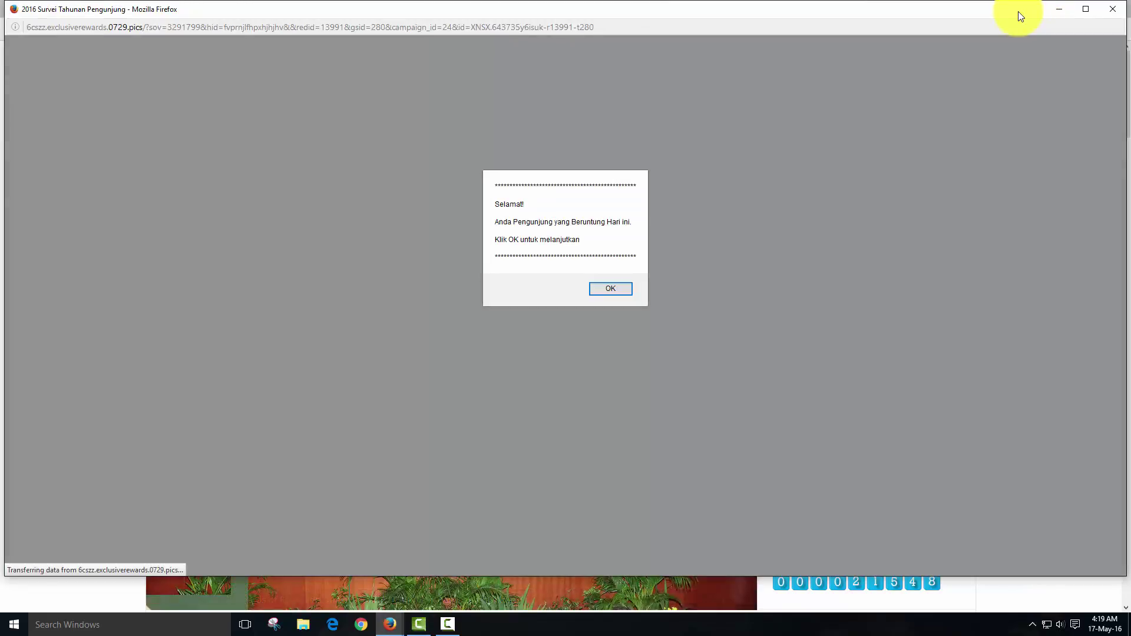
click(1058, 8)
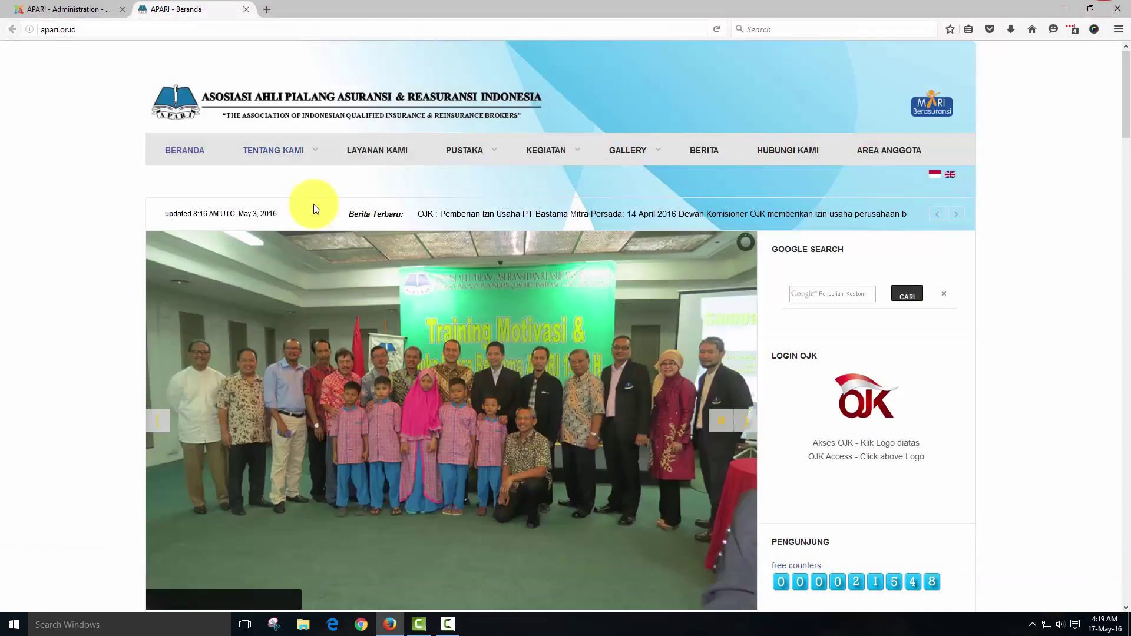
- Open the MISI dan VISI page under Tentang Kami on the public site and read through its content
mouse_move(298, 154)
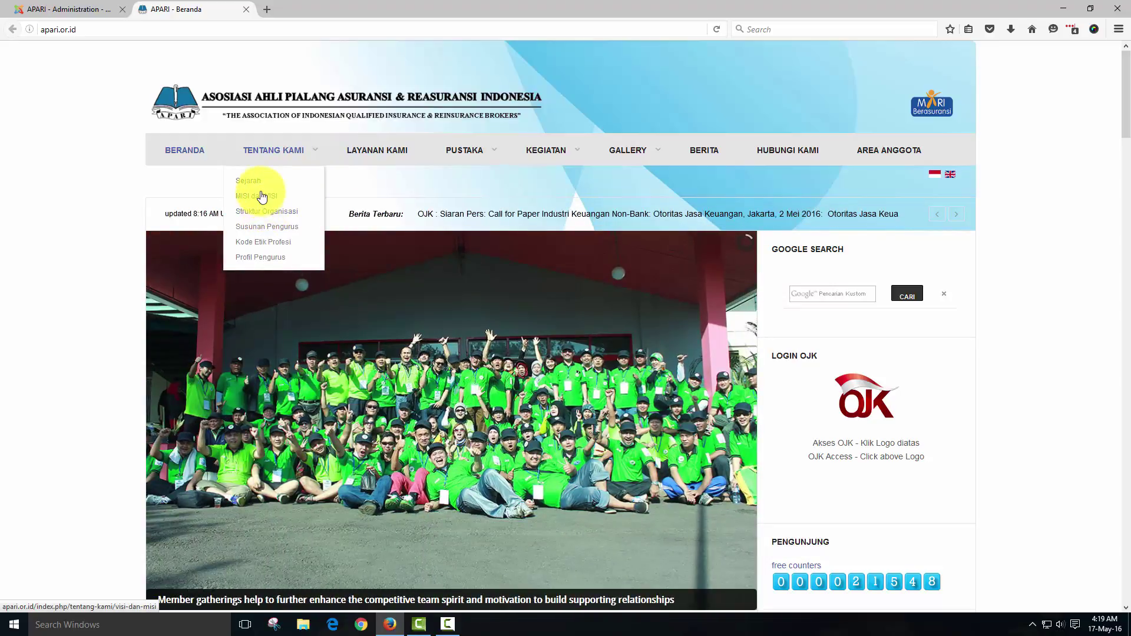
click(261, 196)
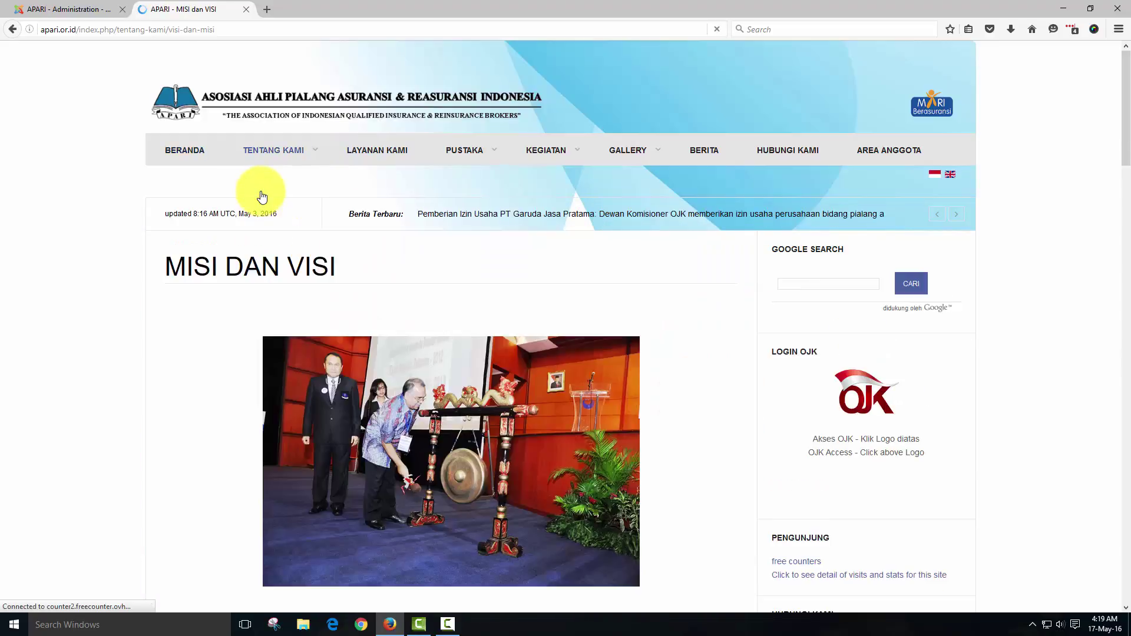
mouse_move(284, 175)
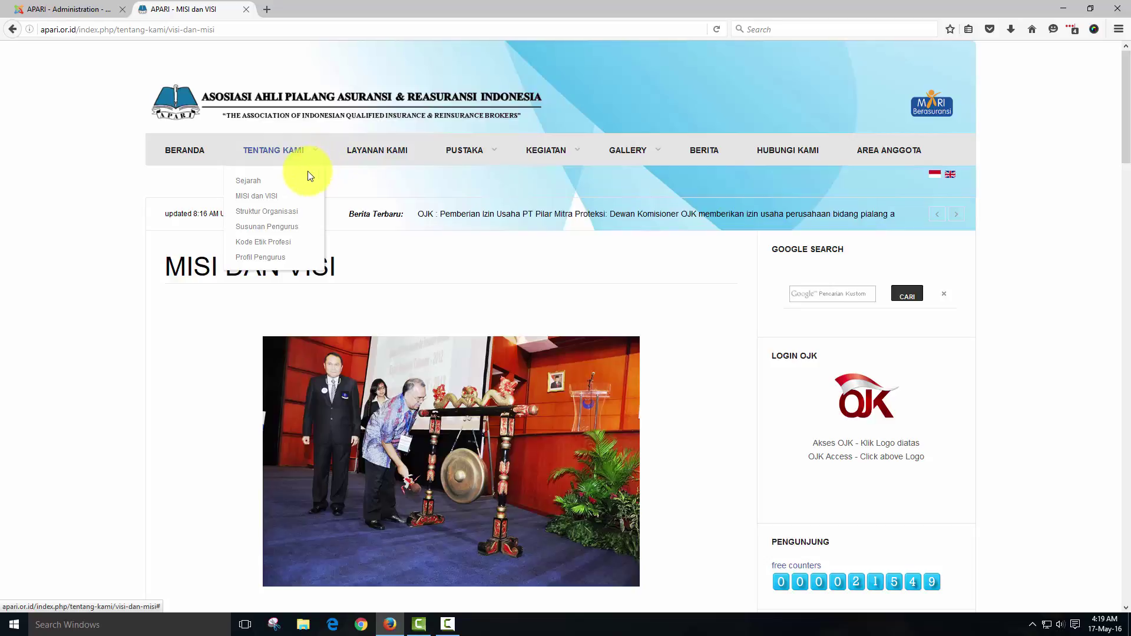
scroll(445, 240, down, 3)
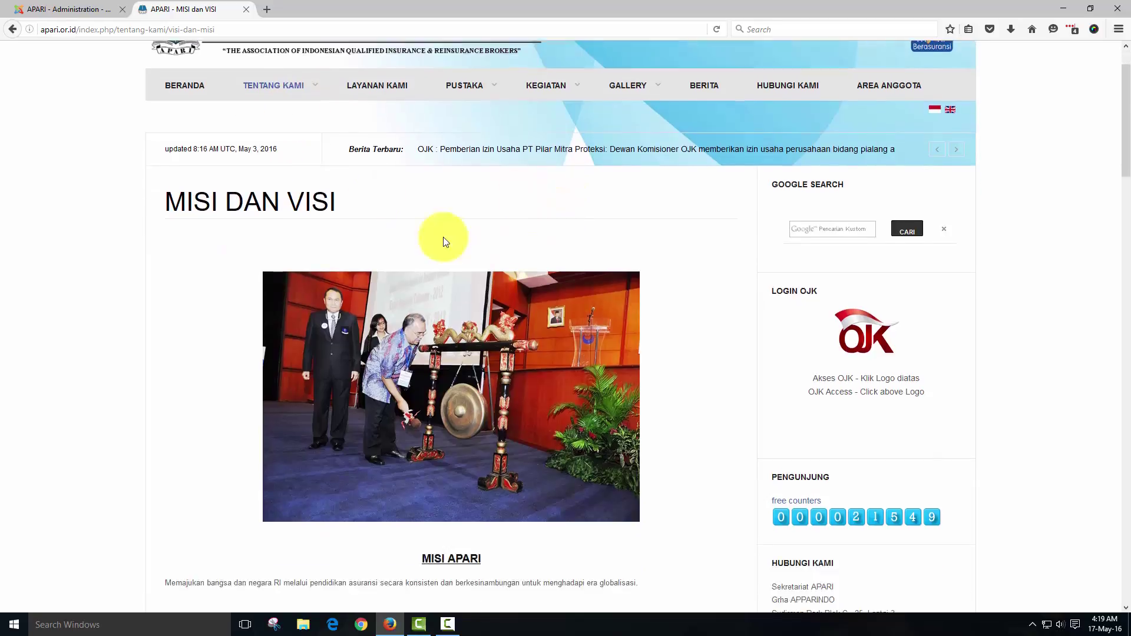
scroll(236, 147, up, 2)
scroll(435, 405, down, 5)
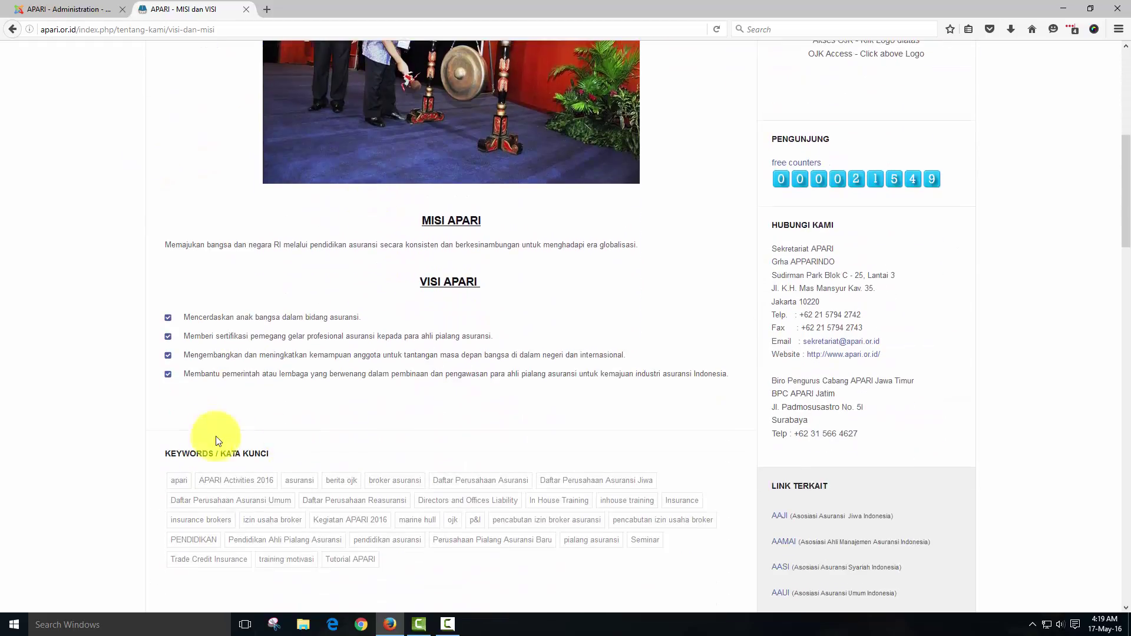
scroll(406, 493, down, 3)
scroll(416, 459, up, 10)
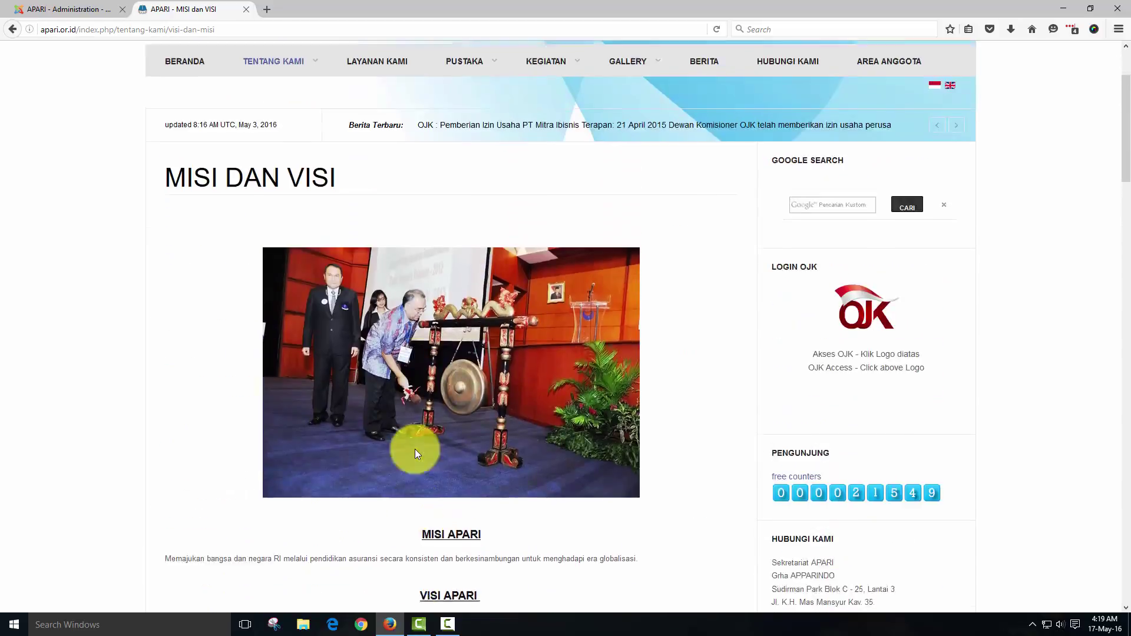
scroll(329, 411, down, 4)
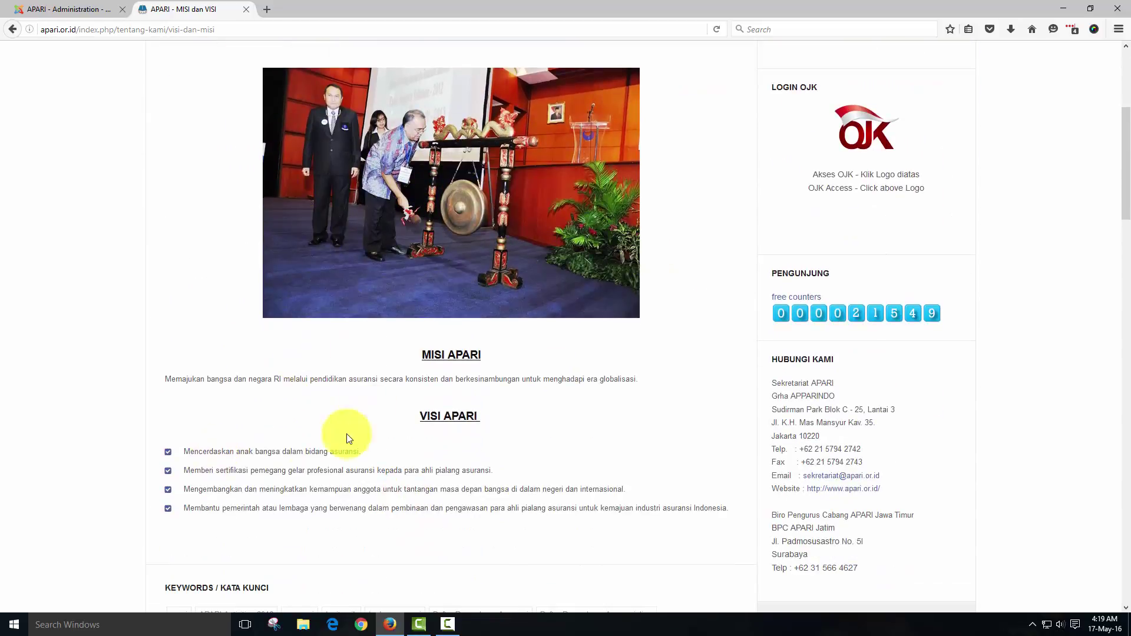
- Return to the administrator's Articles list and review the Content options for articles, categories, featured articles and media
click(65, 9)
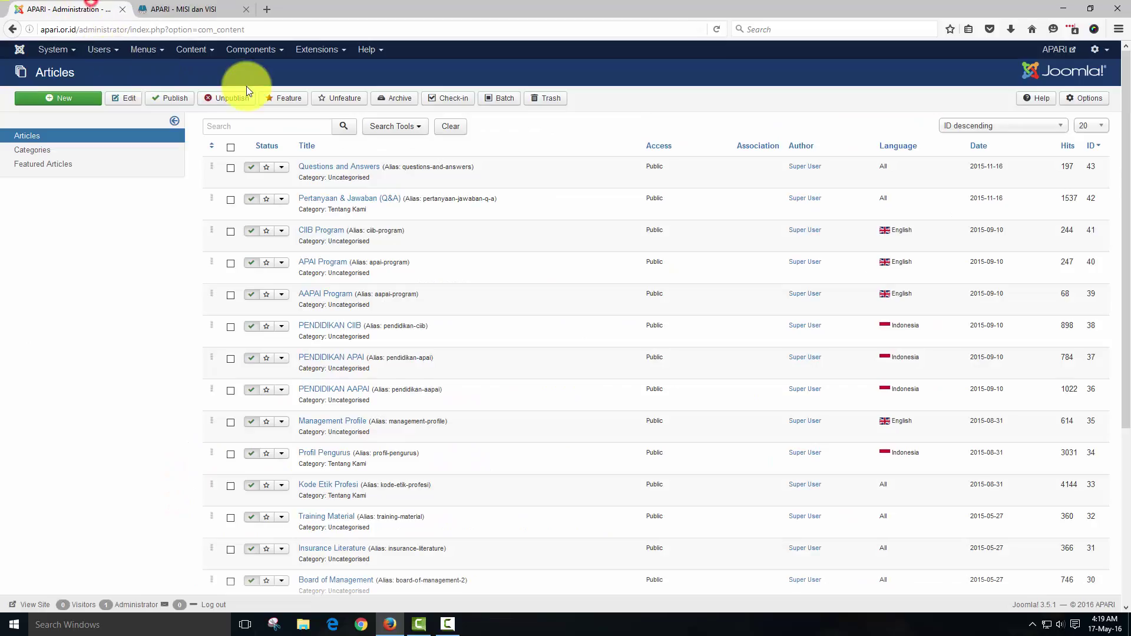
click(191, 49)
mouse_move(204, 84)
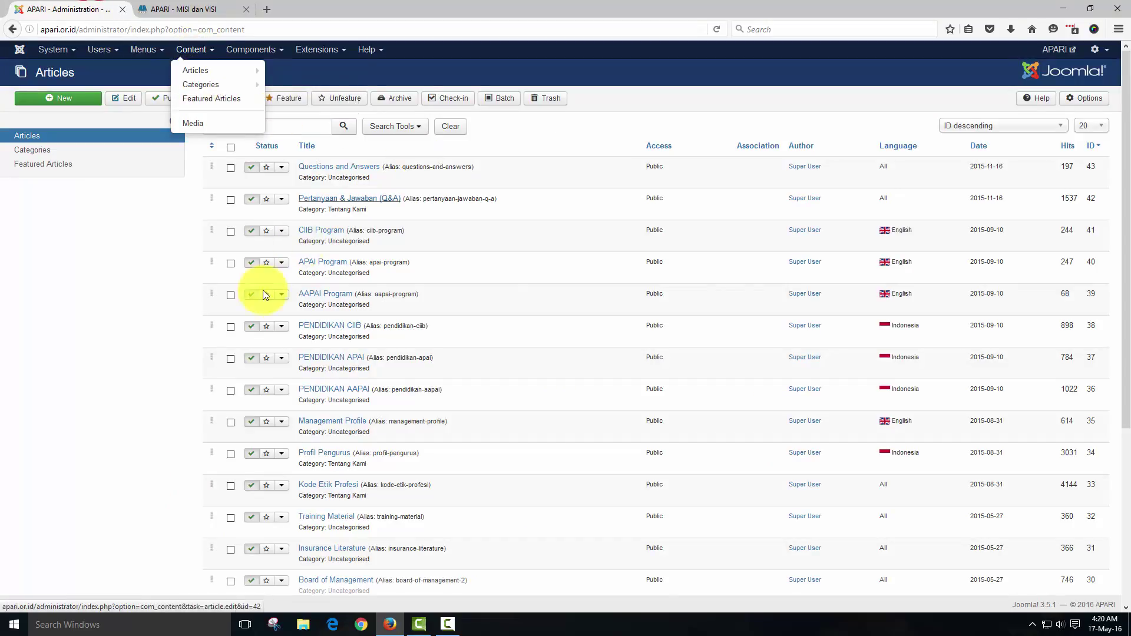
click(138, 283)
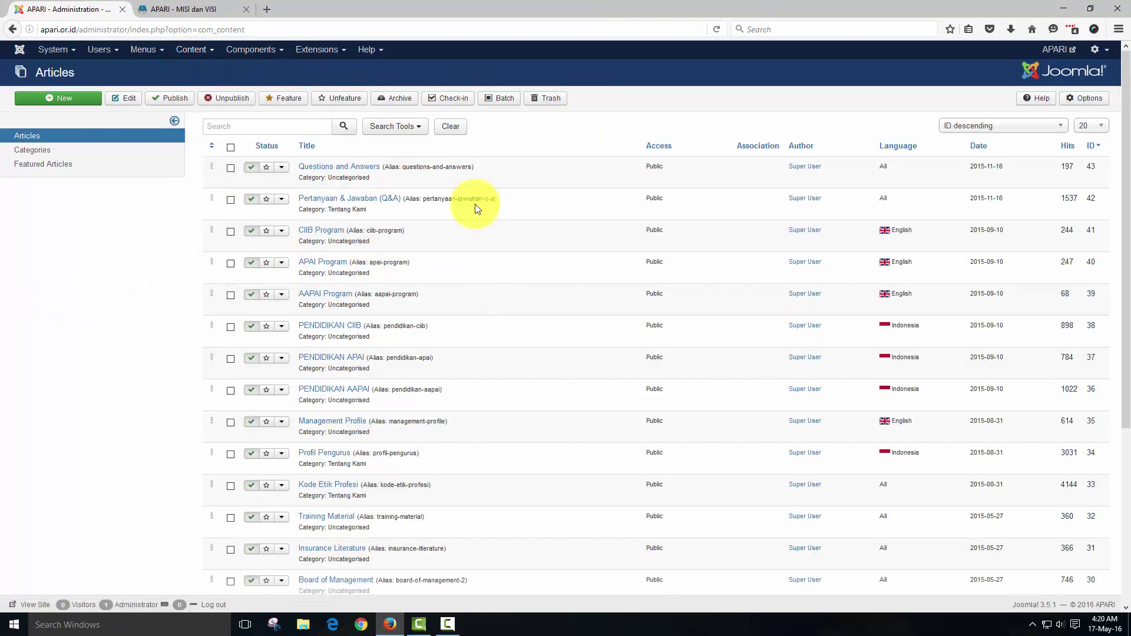
click(192, 50)
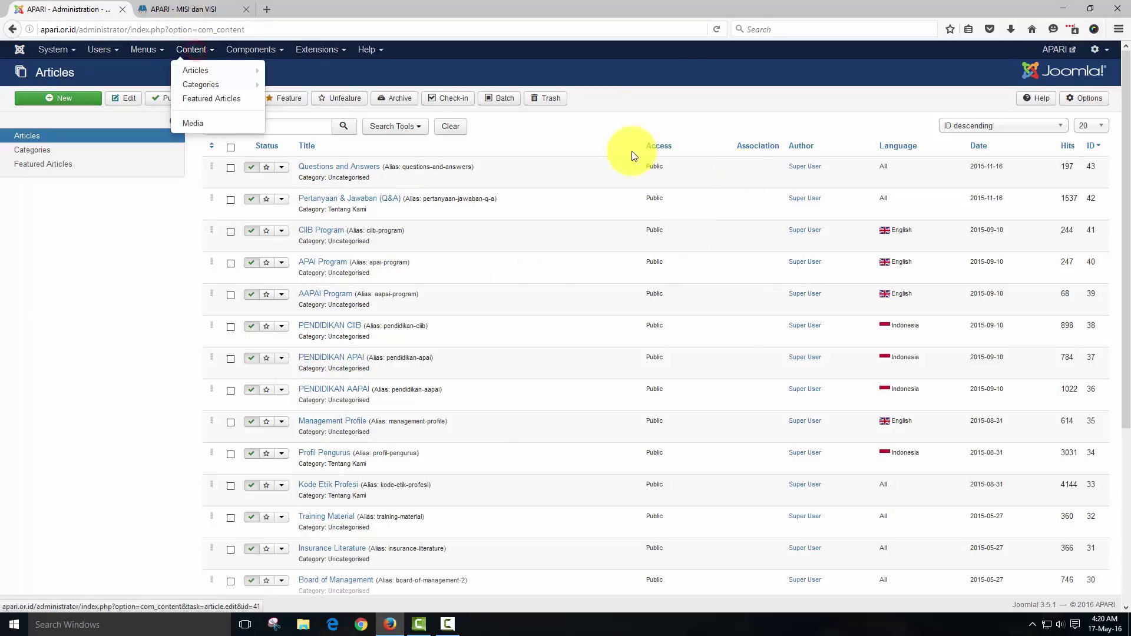
key(ctrl+a)
click(111, 391)
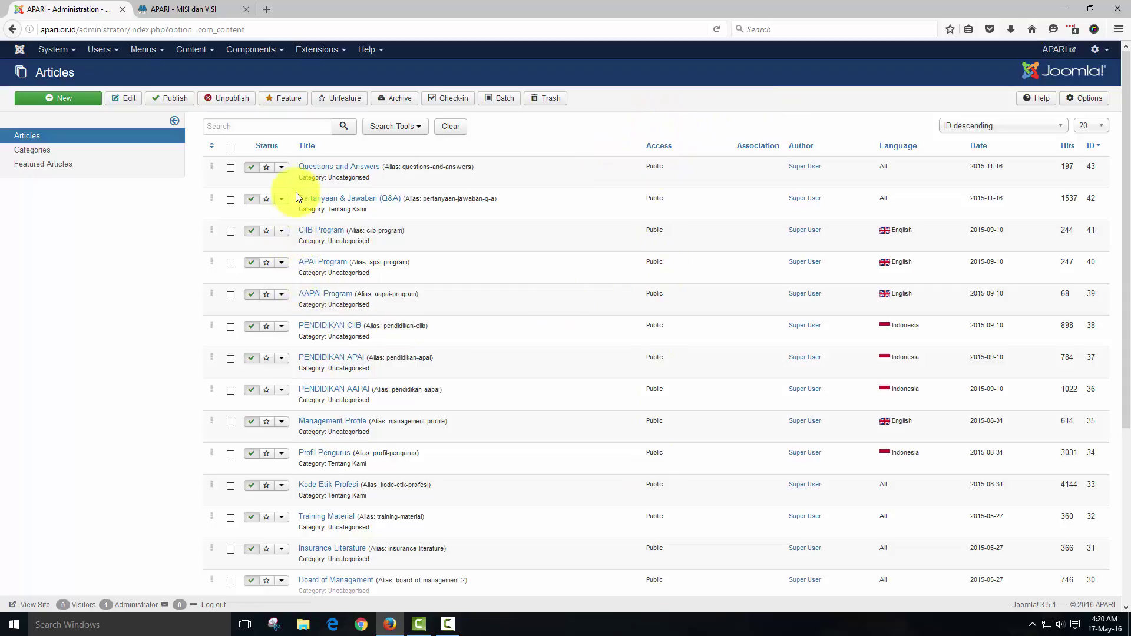
- Open the Questions and Answers article for editing and look through its text in the editor
click(339, 166)
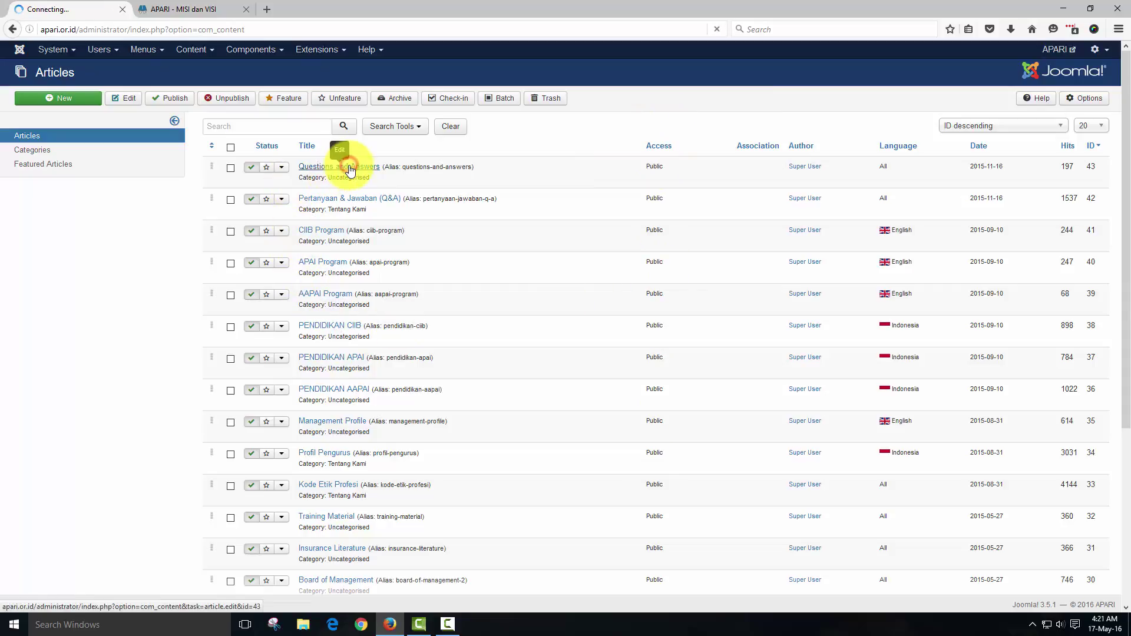
click(167, 9)
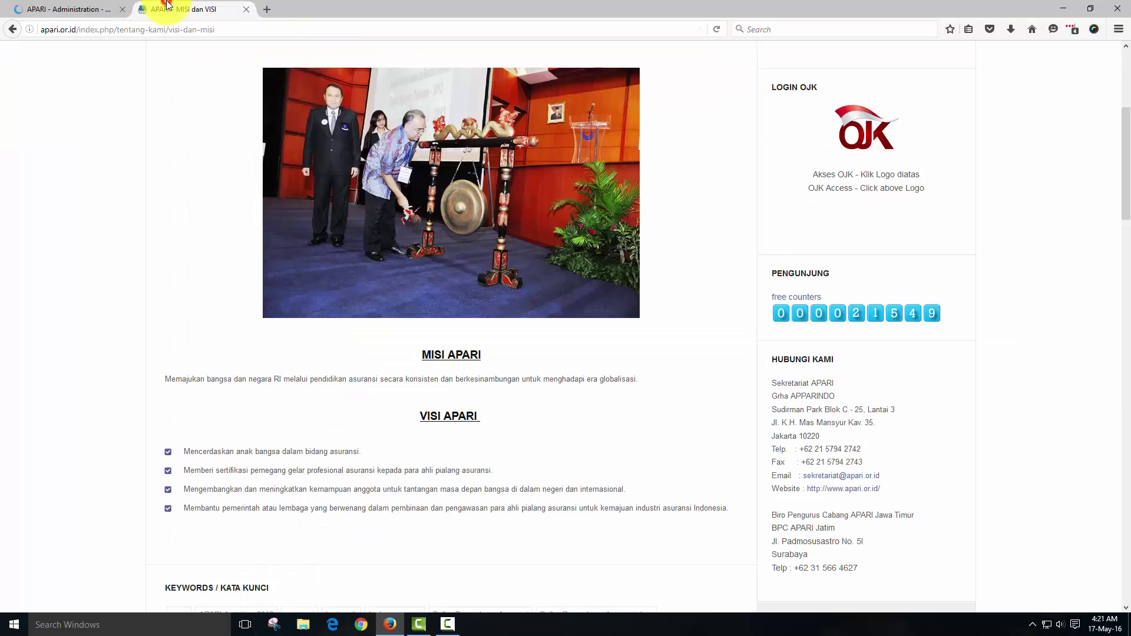
click(70, 5)
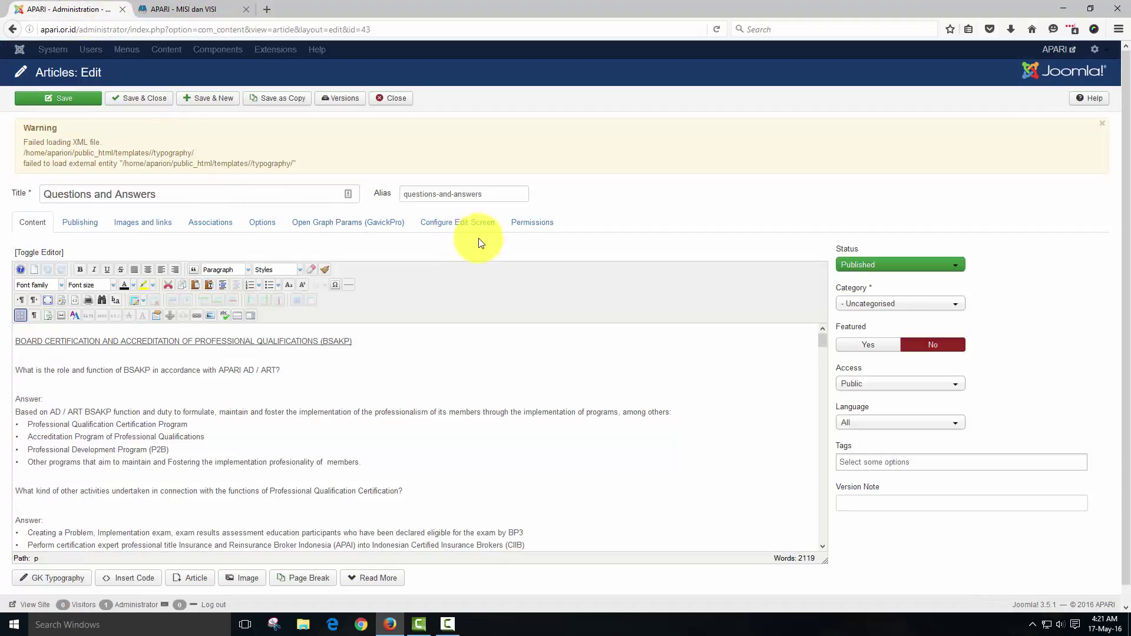
scroll(391, 268, down, 2)
scroll(487, 371, down, 6)
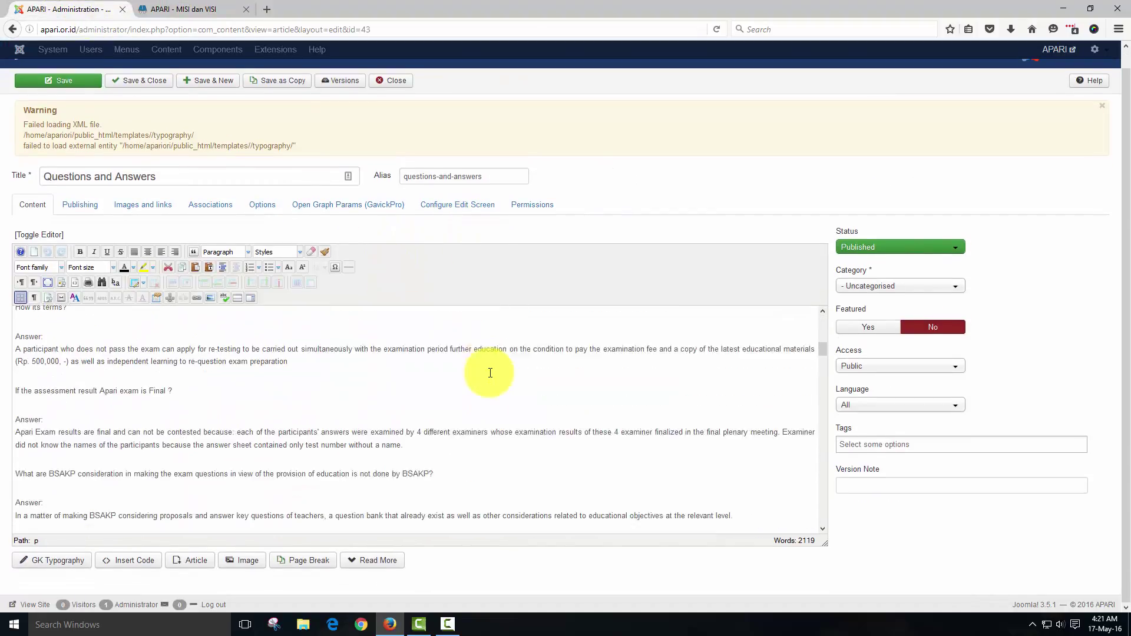
scroll(490, 372, up, 3)
scroll(489, 372, up, 2)
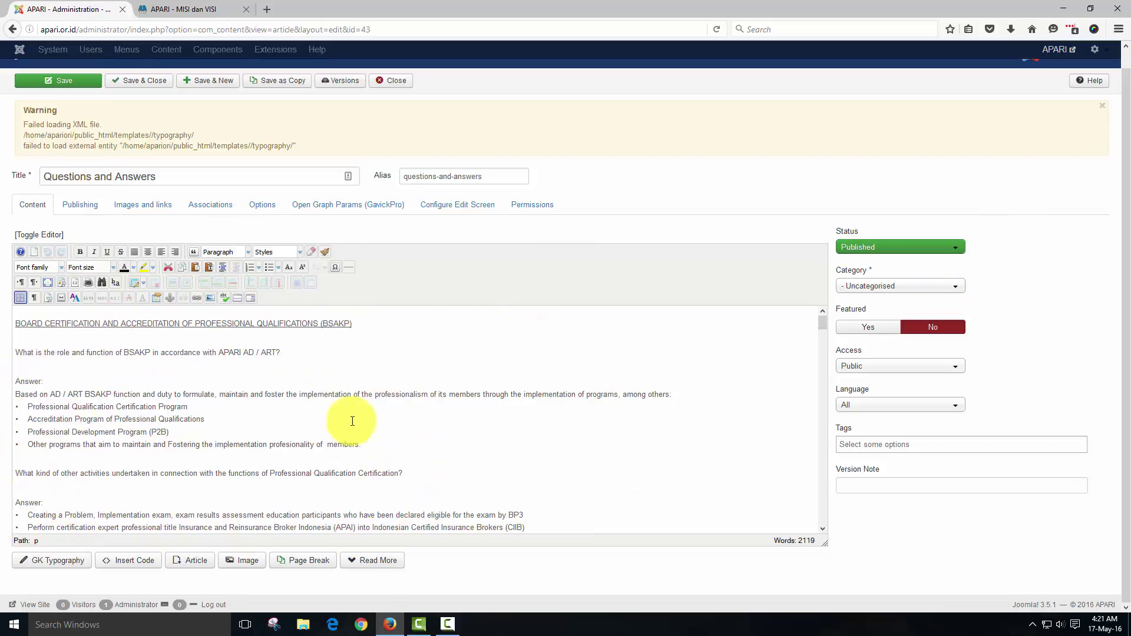
- Review the Questions and Answers article's text and its status, category, access and tags settings without changing them
scroll(525, 472, down, 5)
scroll(578, 497, up, 7)
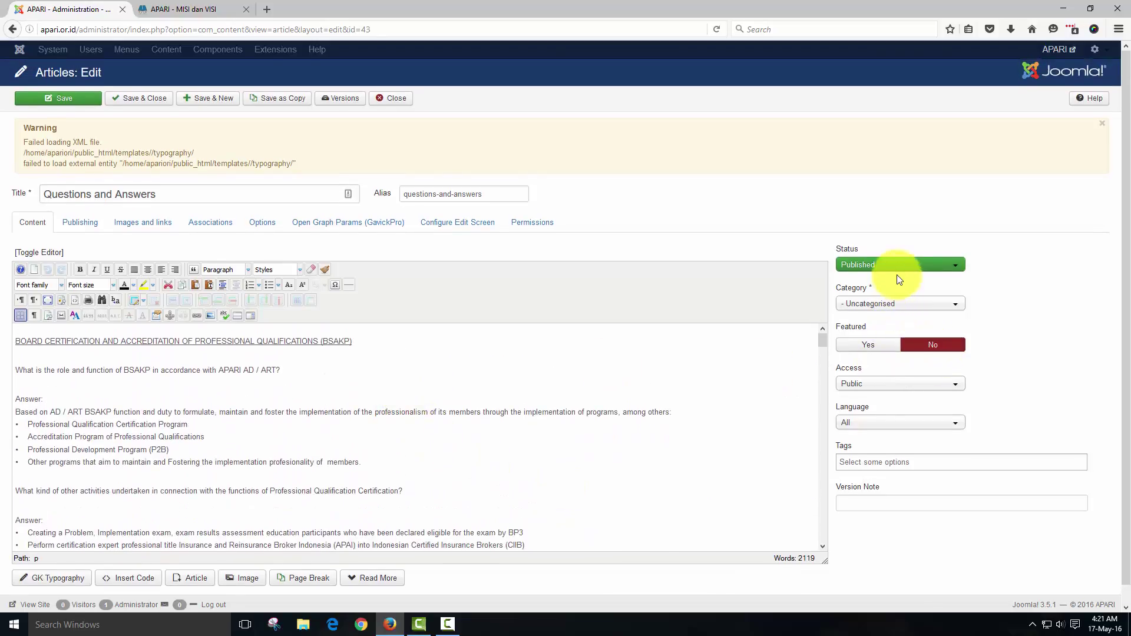
click(903, 266)
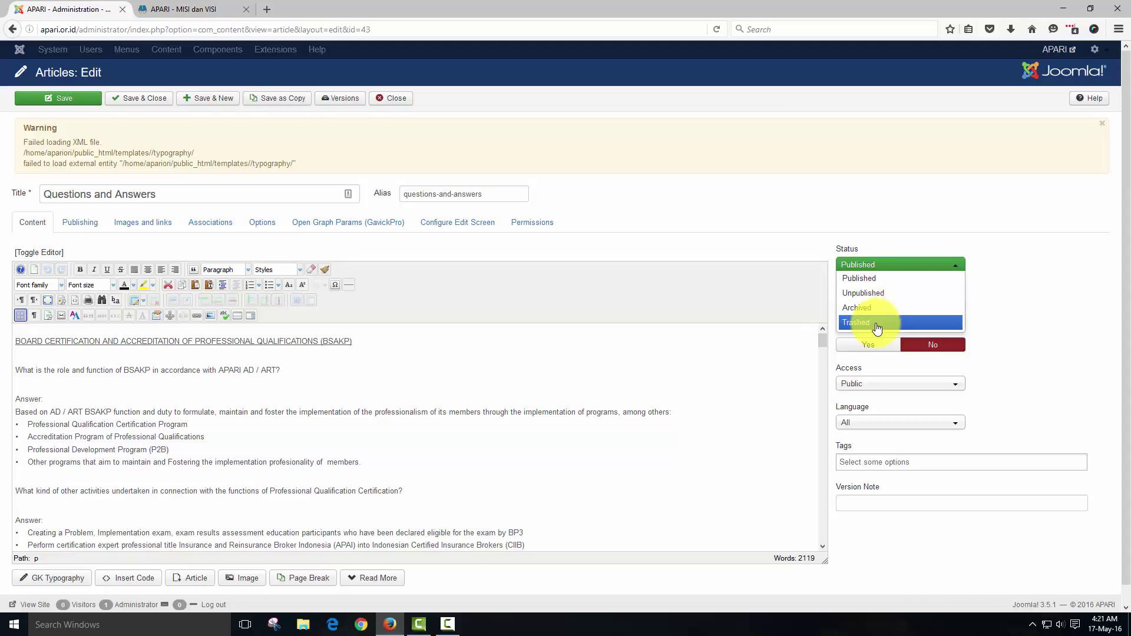
click(1055, 321)
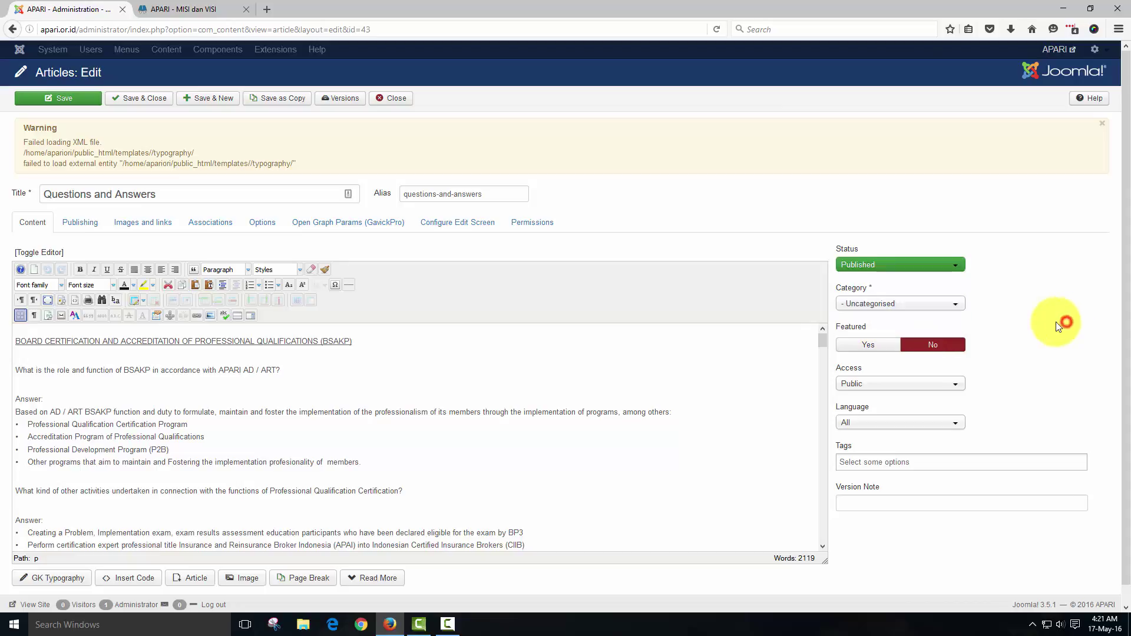
click(864, 304)
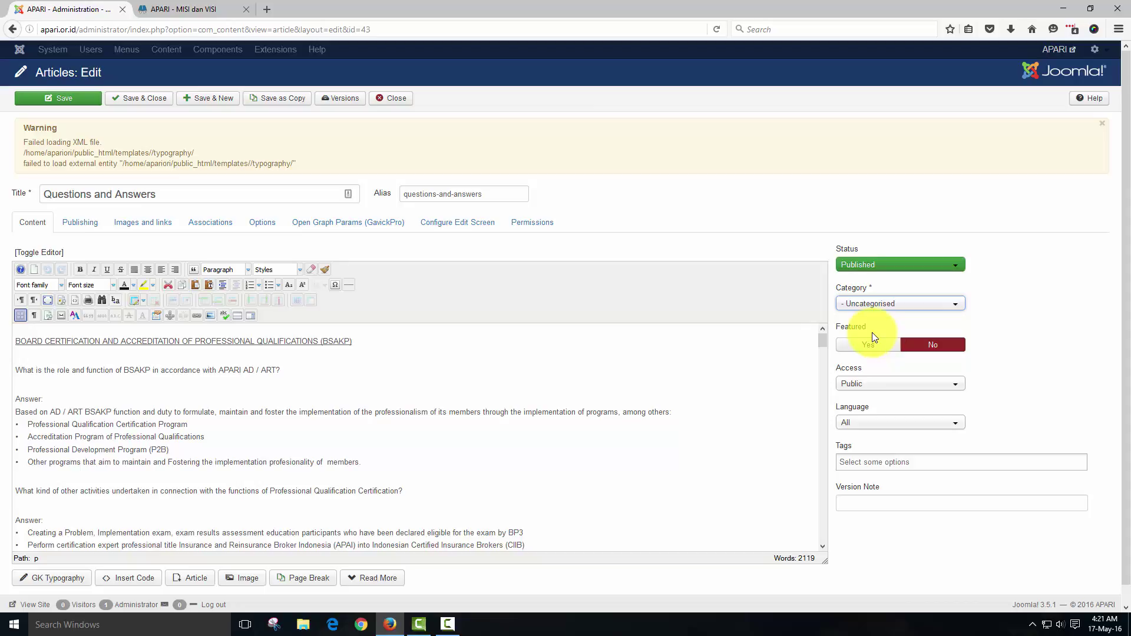
click(891, 388)
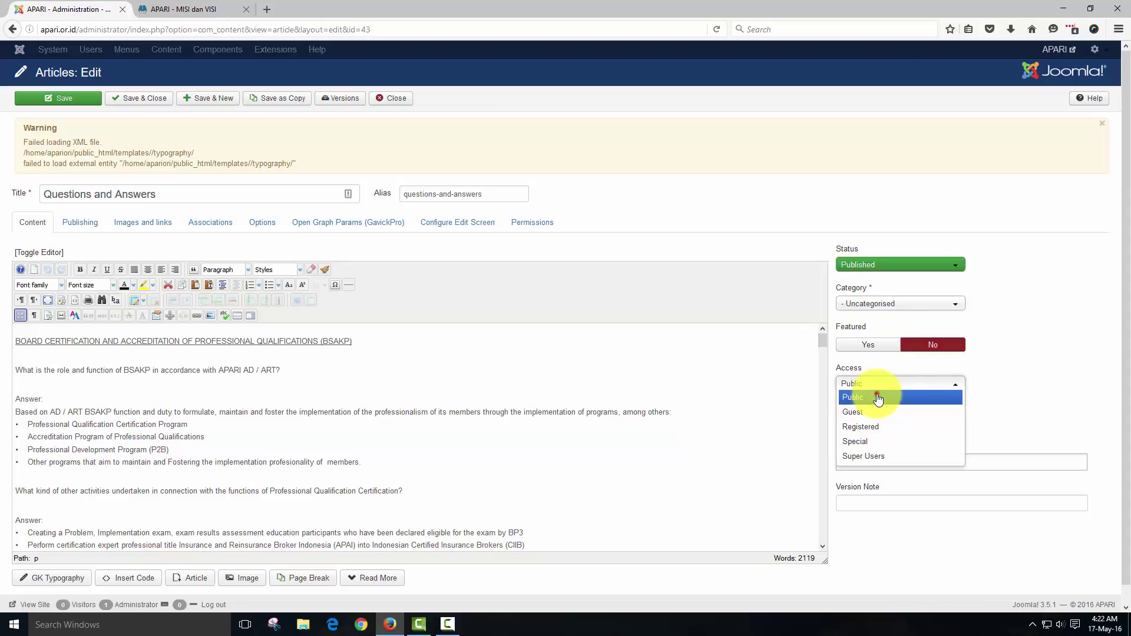
click(878, 397)
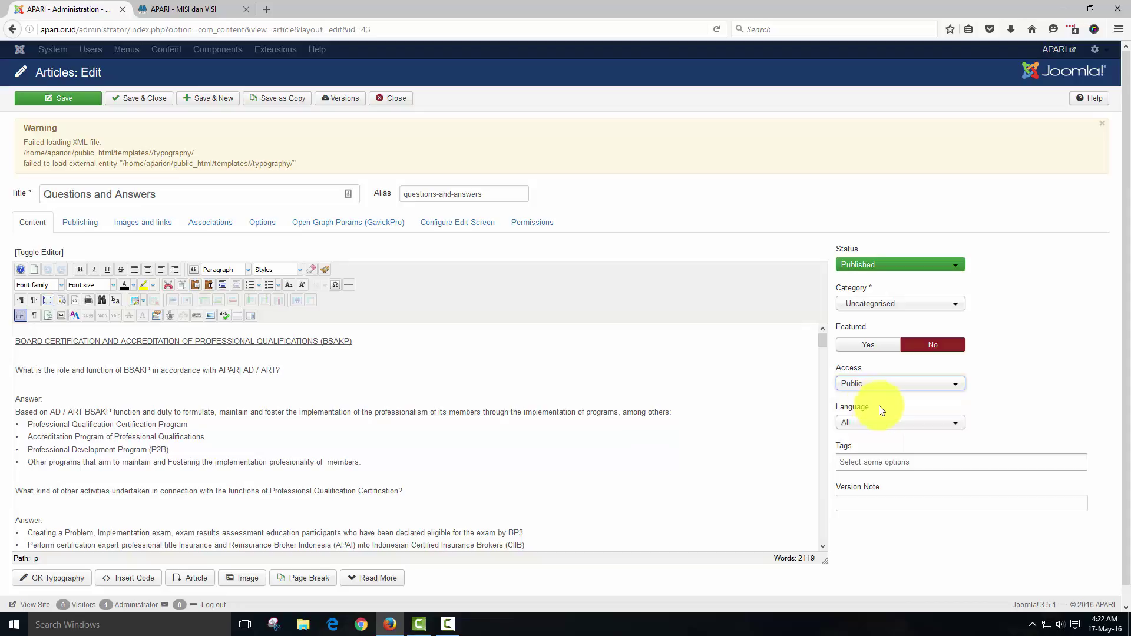
click(876, 454)
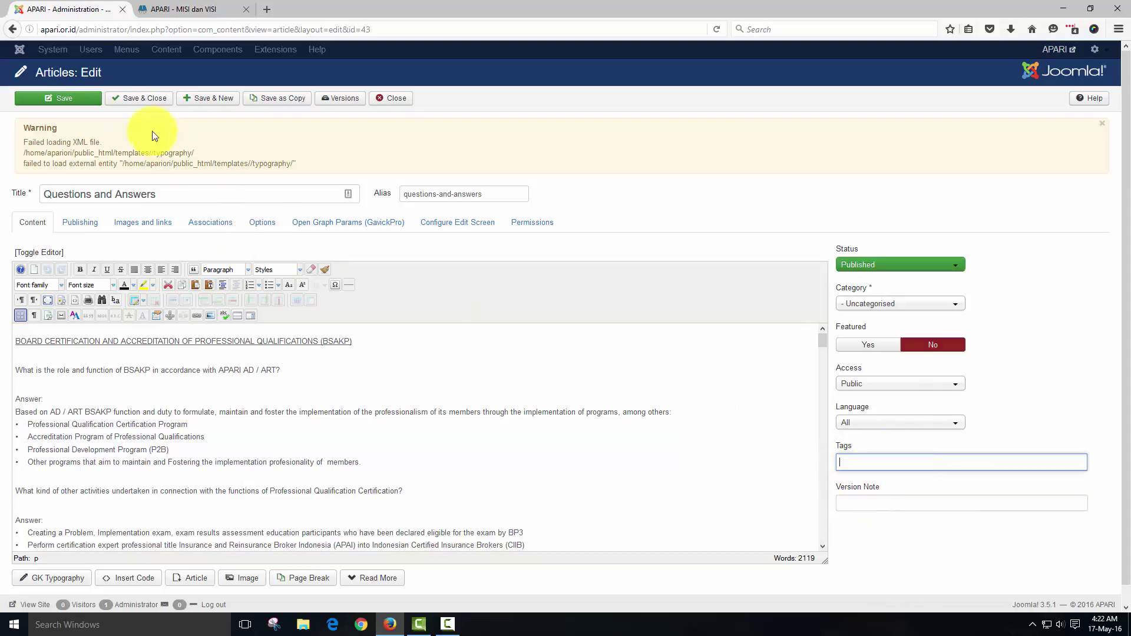
- Review the article's publishing, images and links, associations, display, Open Graph, edit screen and permission settings, and close the article
click(75, 222)
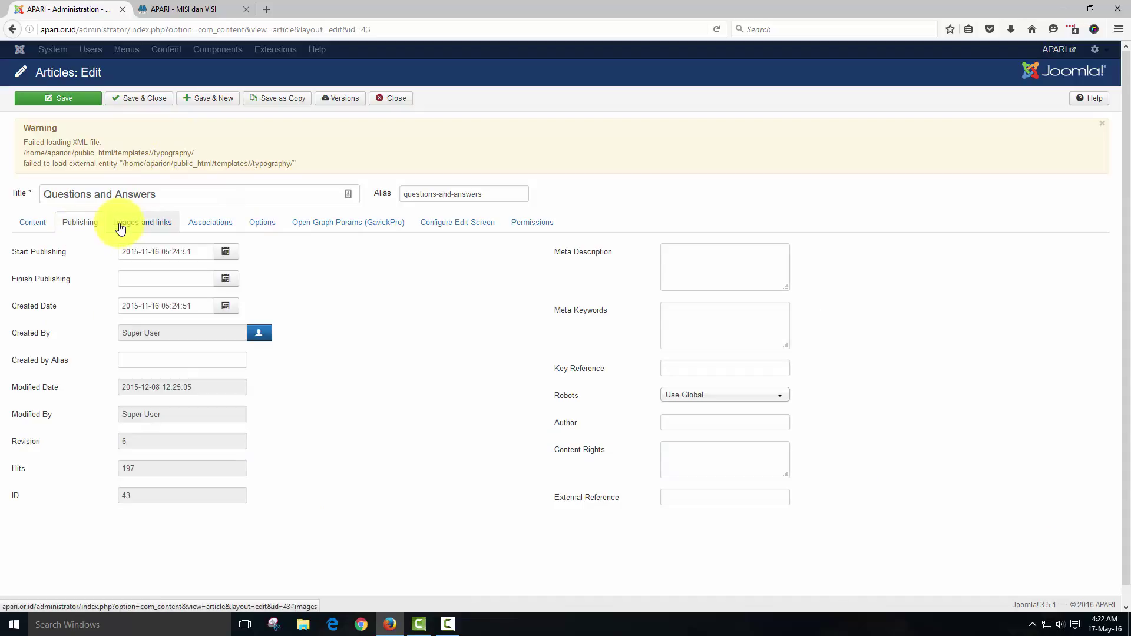
click(143, 227)
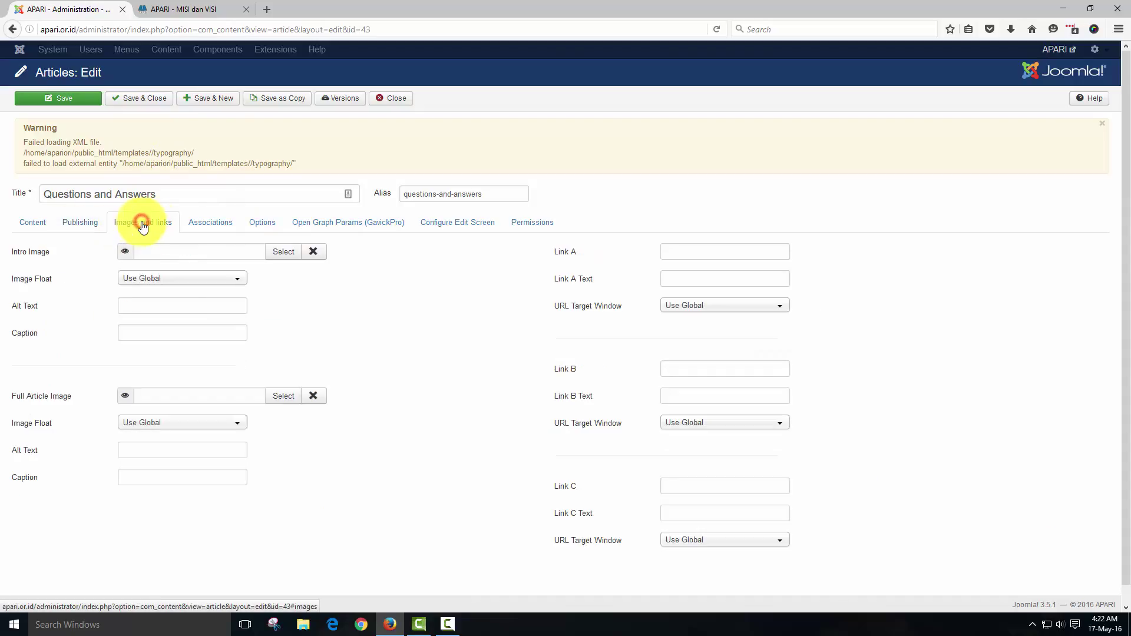
click(207, 226)
click(254, 223)
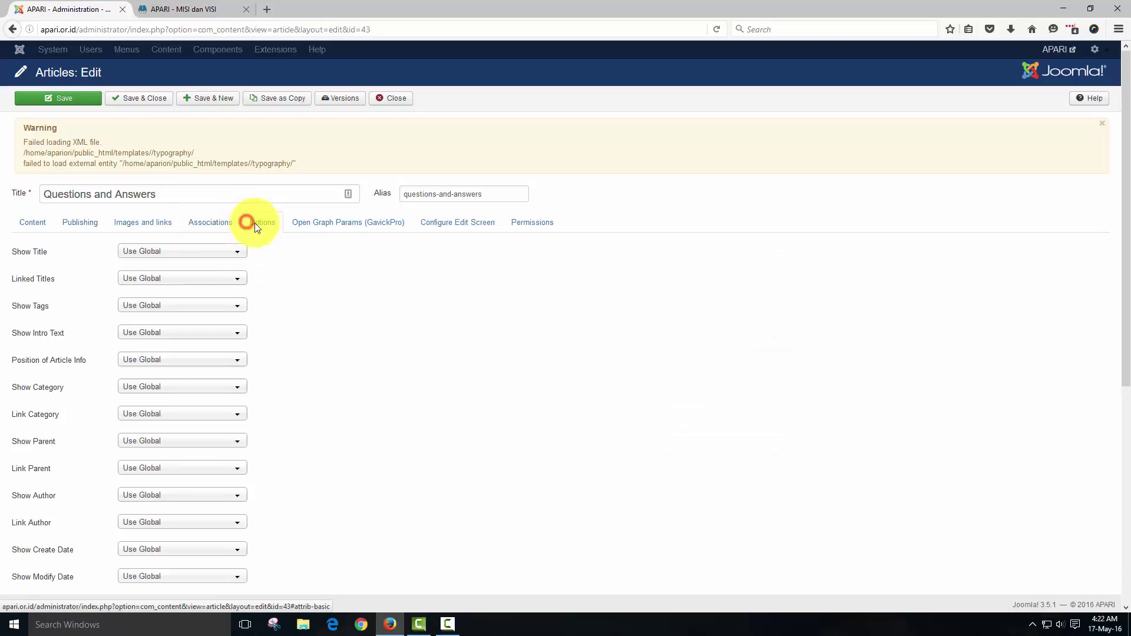
click(304, 229)
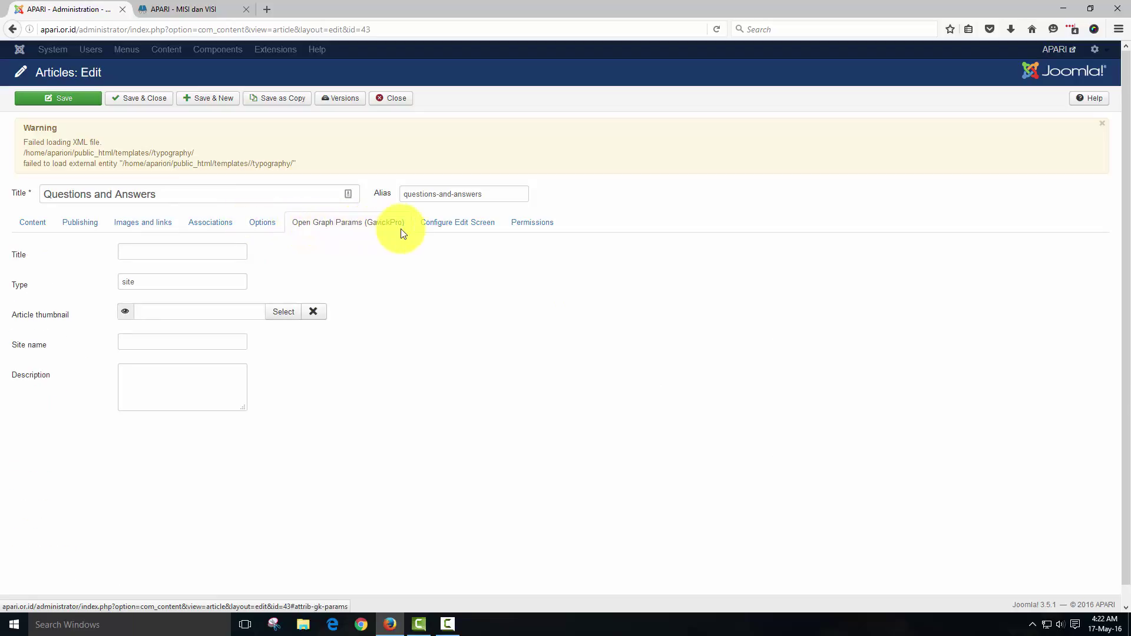
click(431, 227)
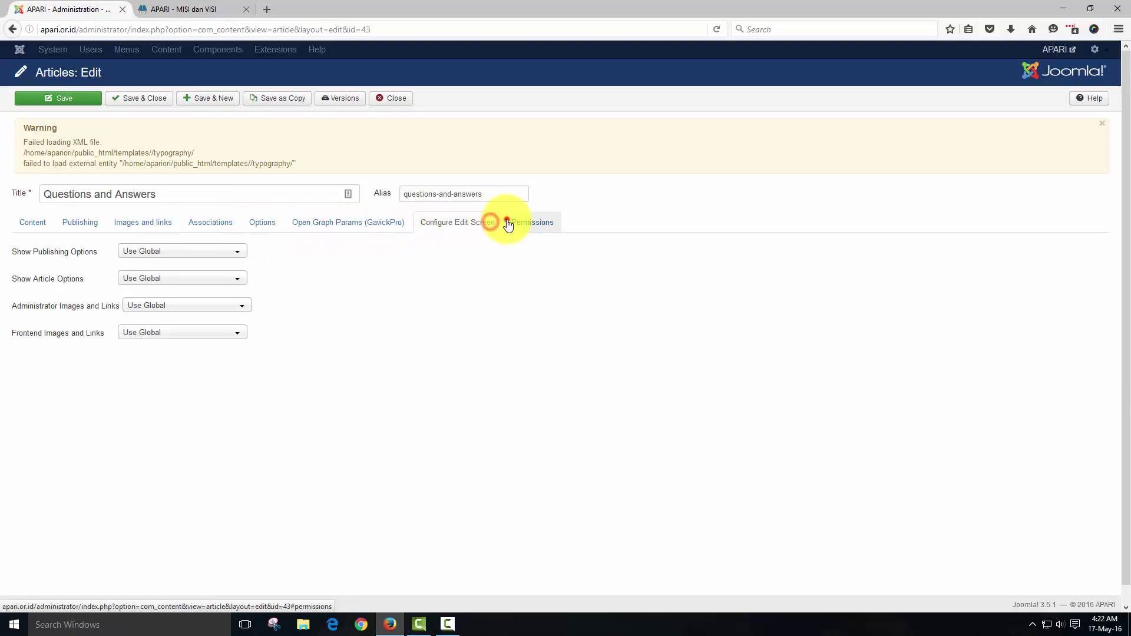
click(525, 224)
click(177, 7)
click(24, 7)
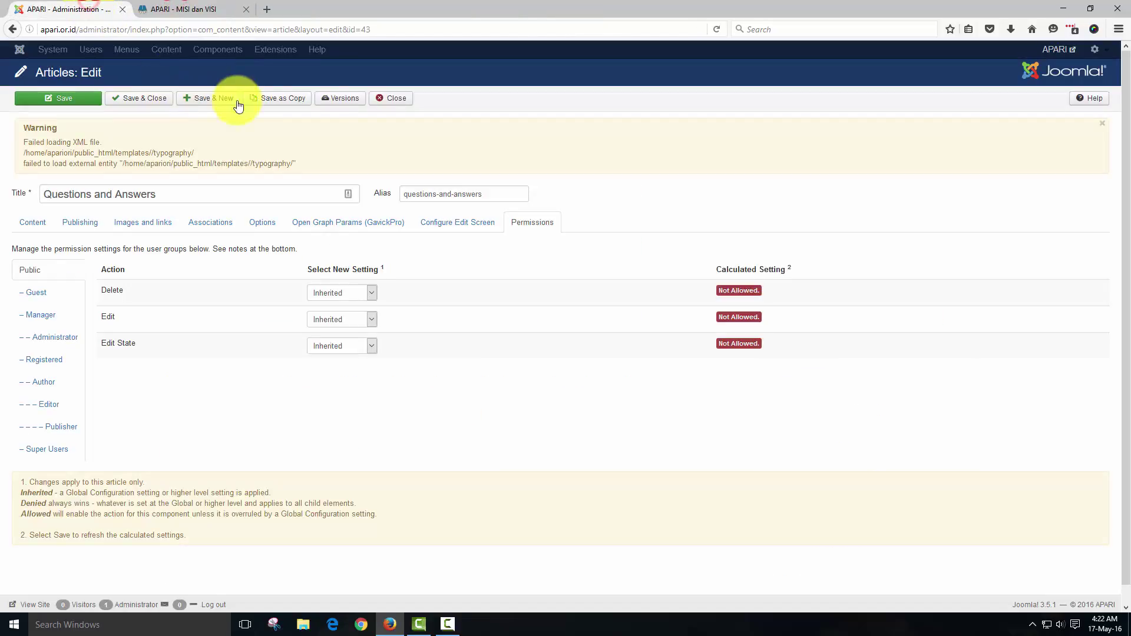
click(395, 102)
click(177, 7)
click(24, 7)
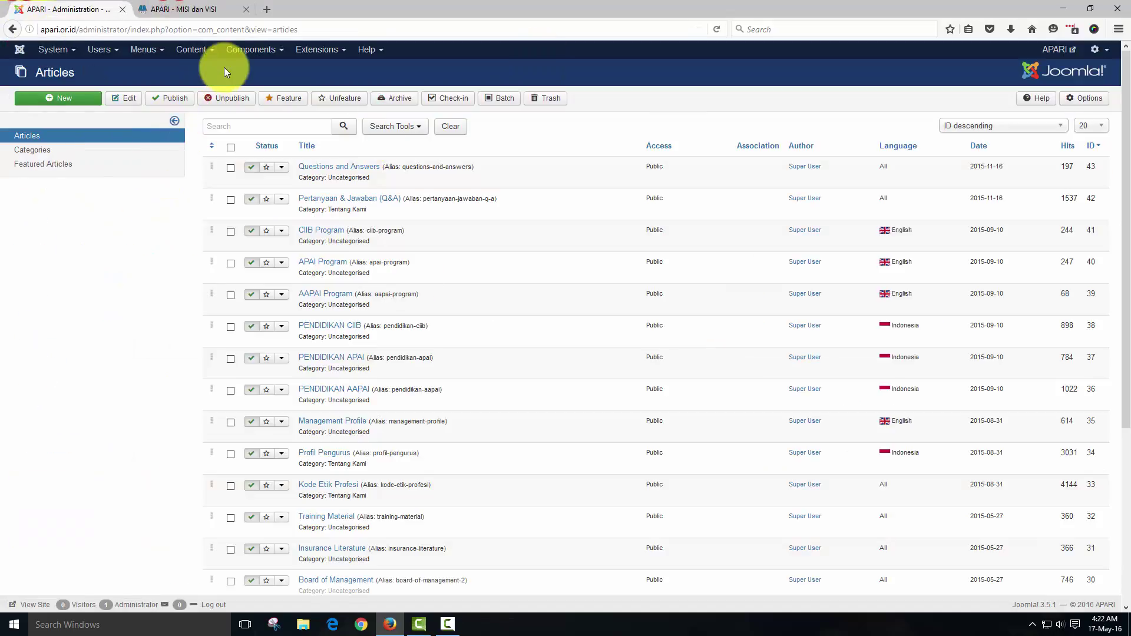
click(250, 54)
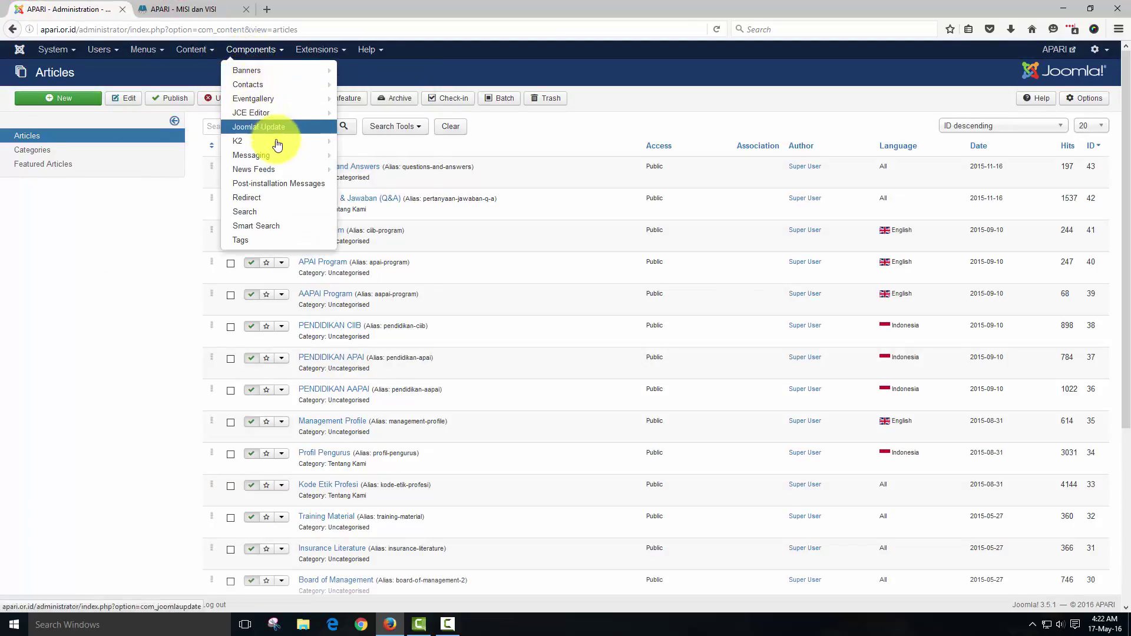
mouse_move(285, 175)
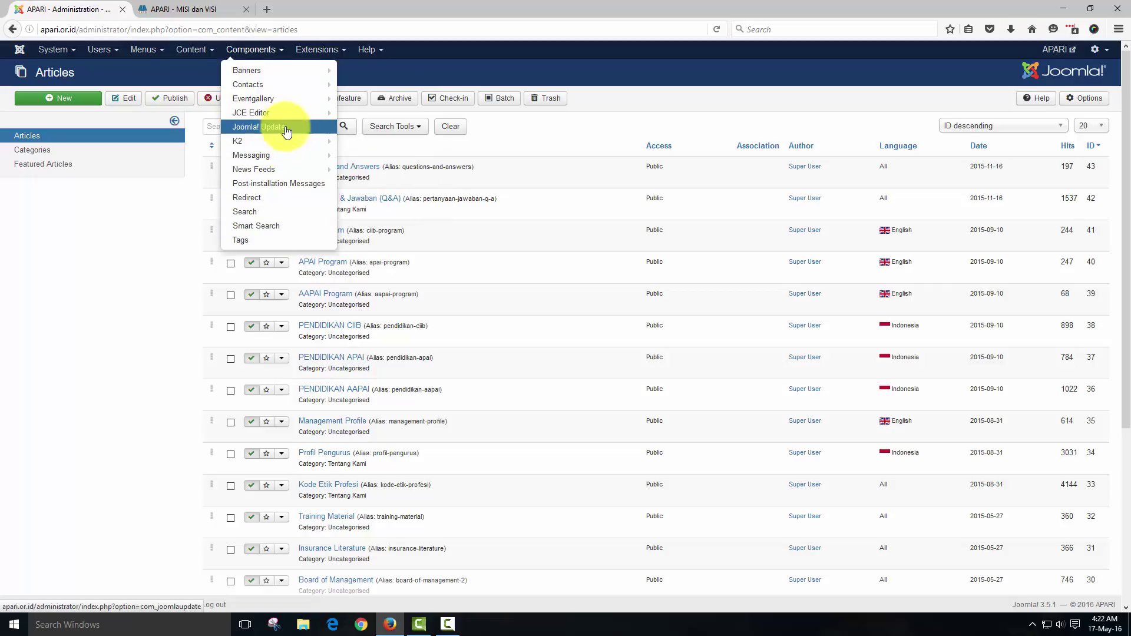
mouse_move(287, 106)
mouse_move(283, 75)
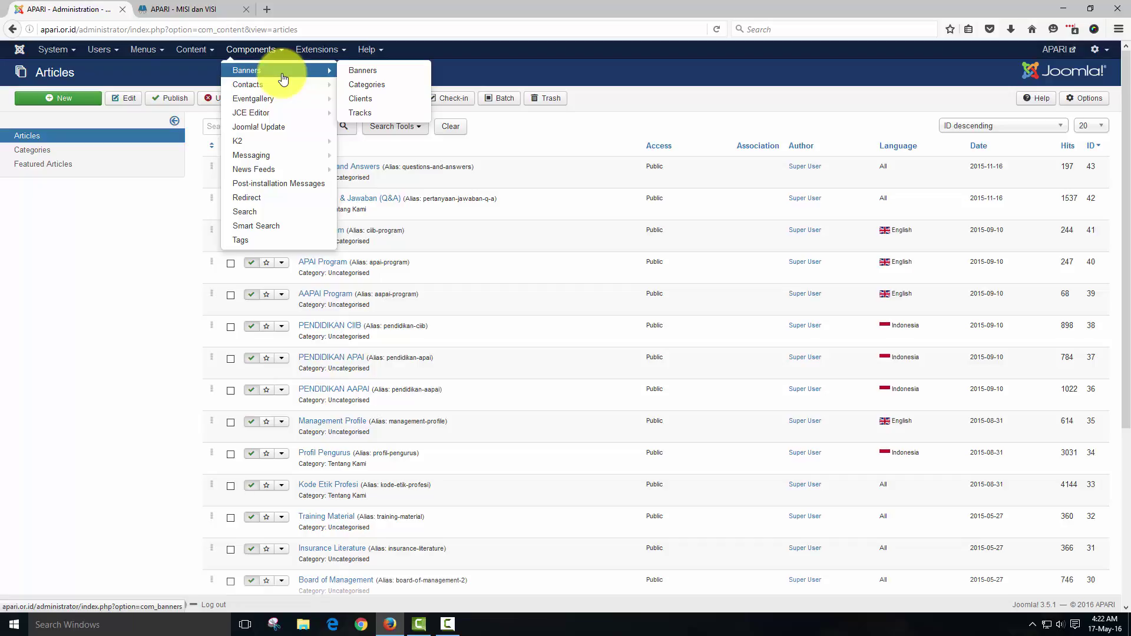
- Open the extension installer and browse the popular extensions offered for installation from the web
click(338, 53)
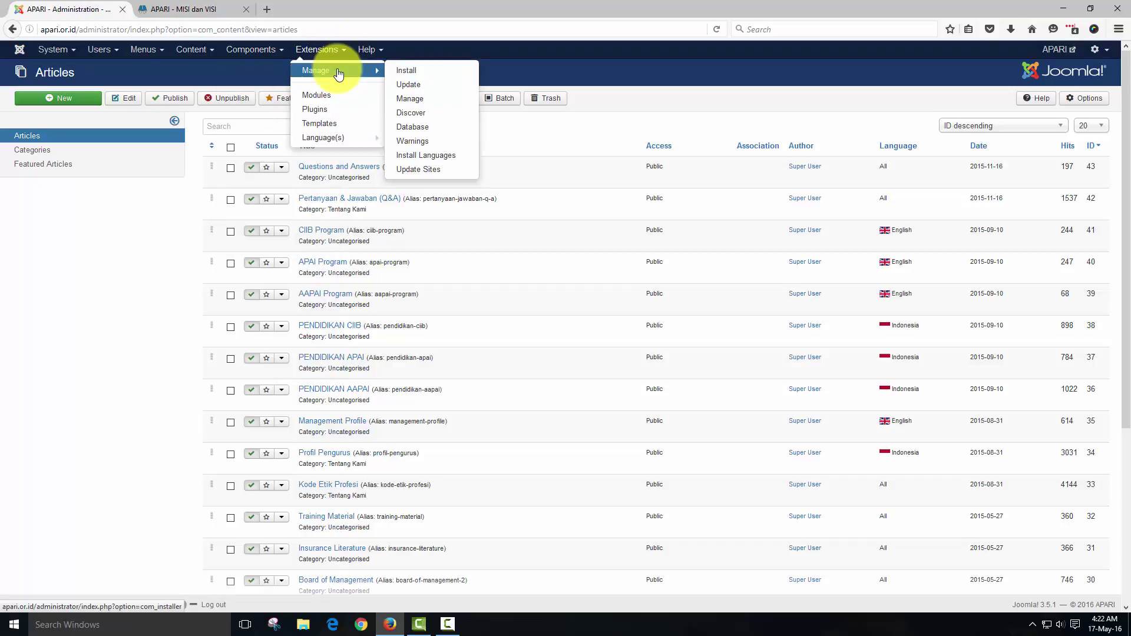
click(338, 71)
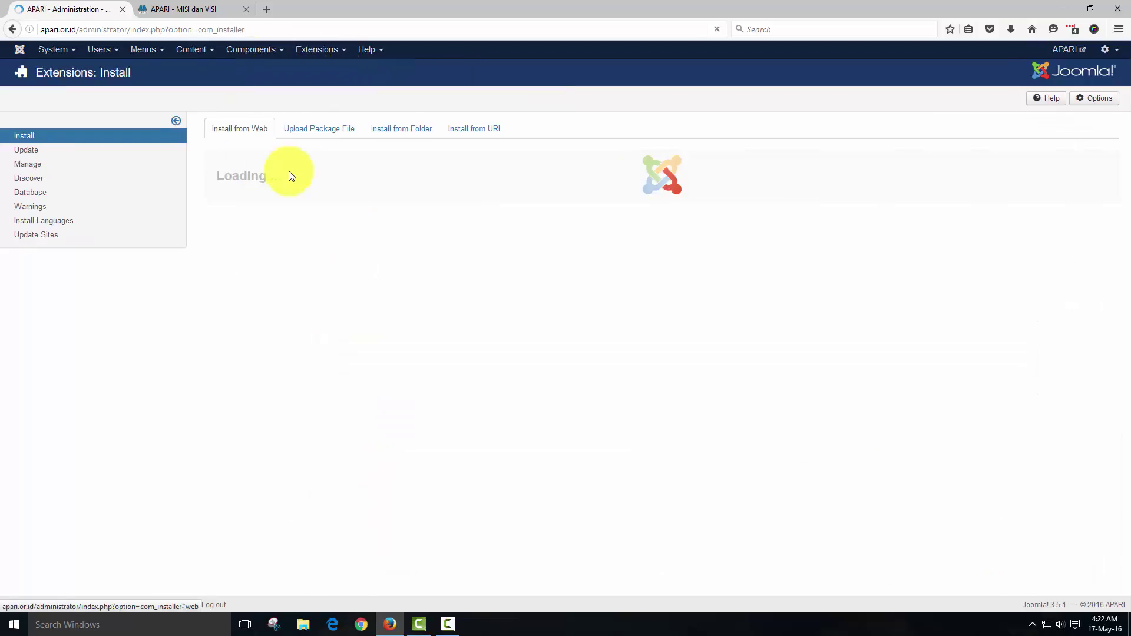
click(327, 57)
click(539, 145)
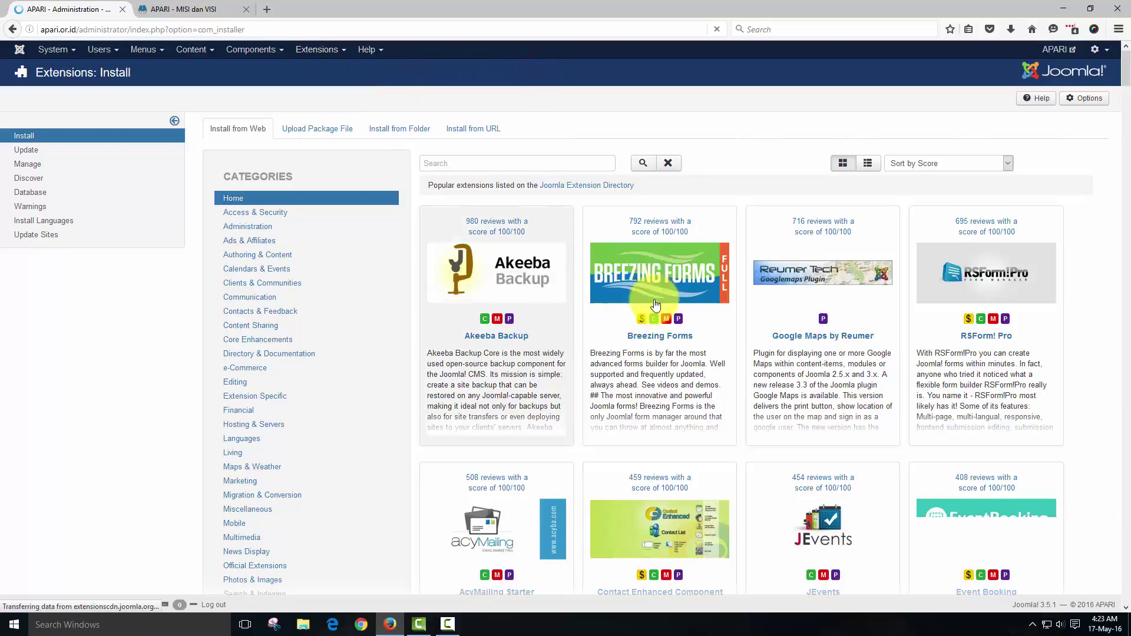
scroll(786, 303, down, 5)
scroll(720, 330, up, 5)
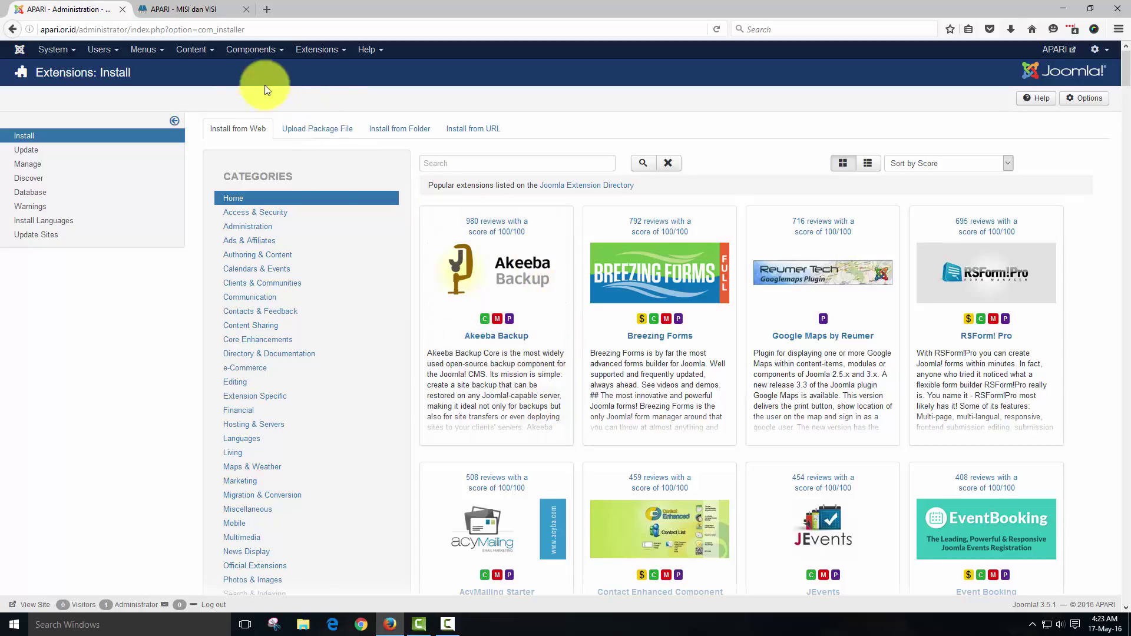
click(251, 61)
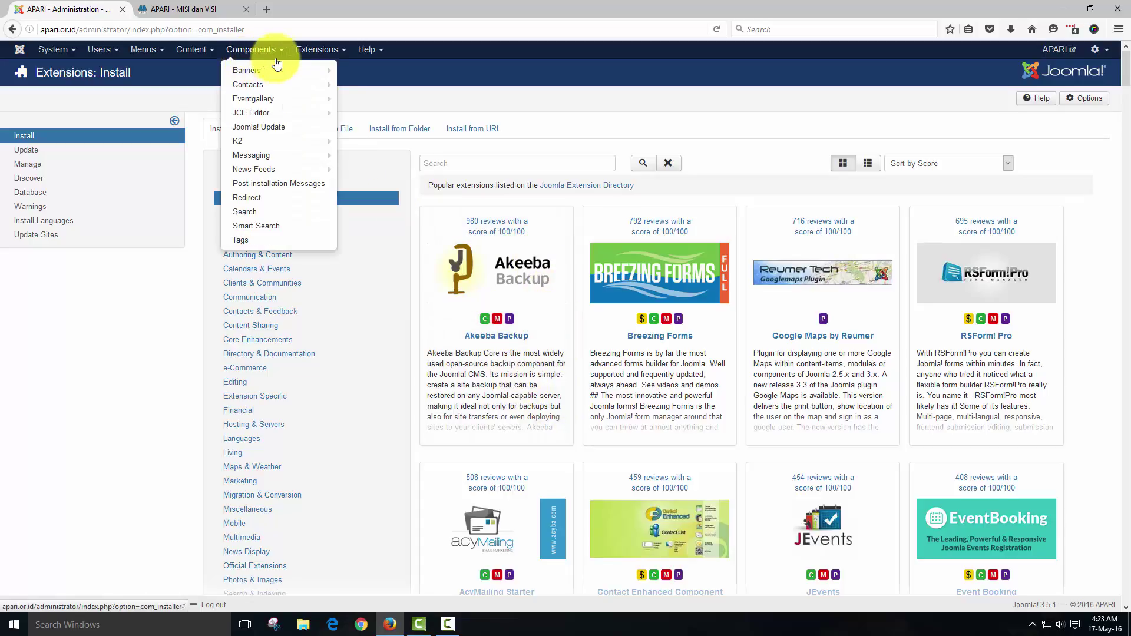
click(574, 102)
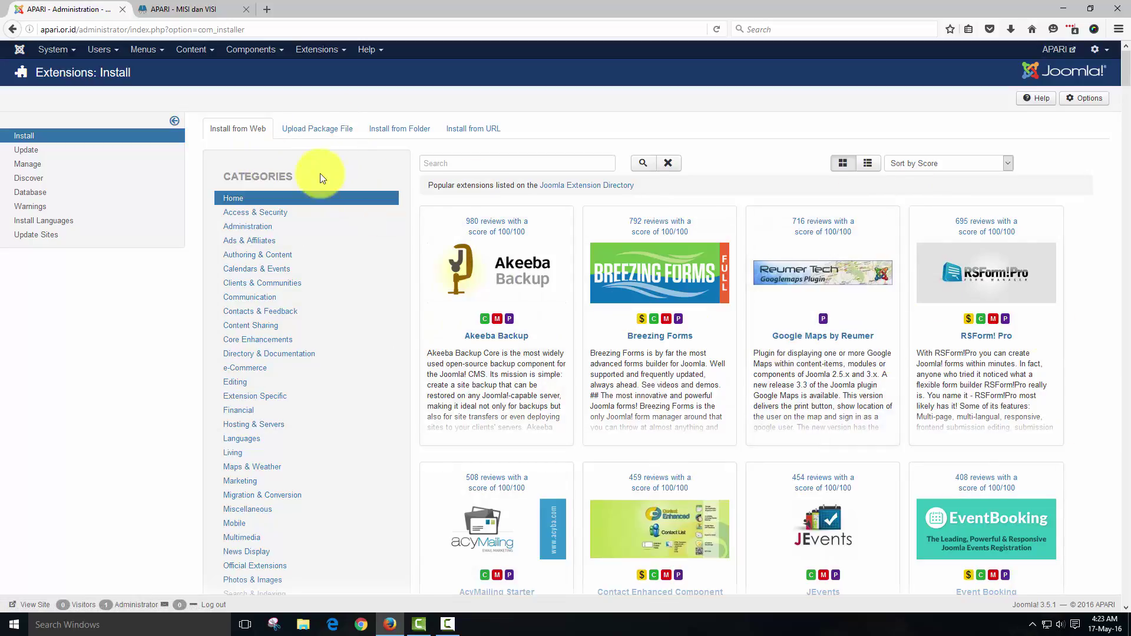
- Examine the installer's methods for uploading a package file, installing from a folder and installing from a URL
click(328, 129)
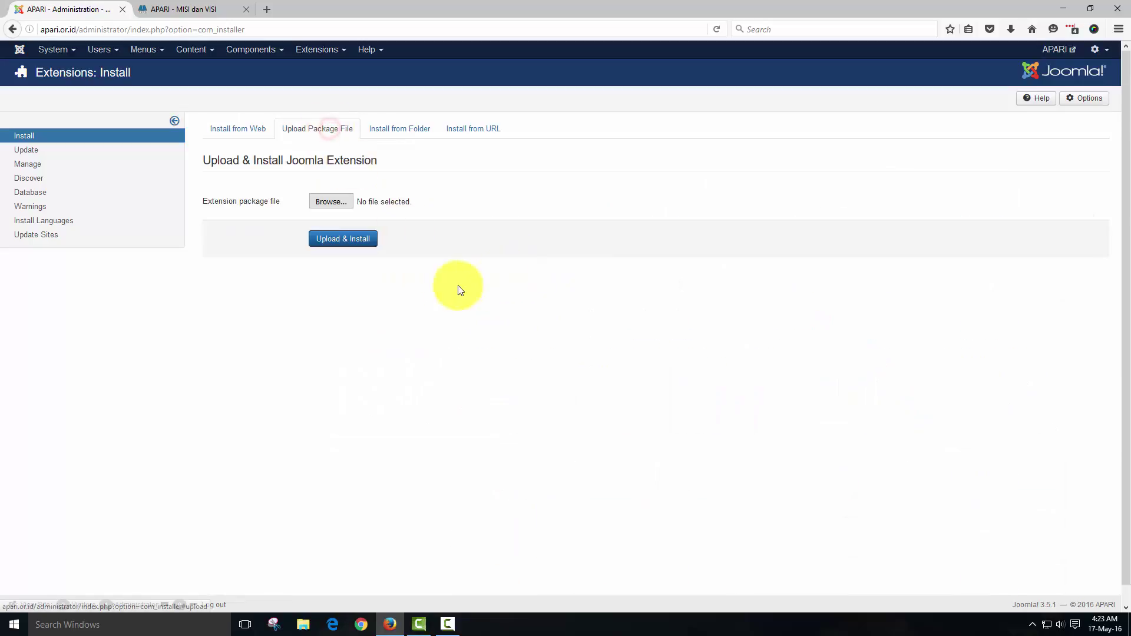
click(328, 202)
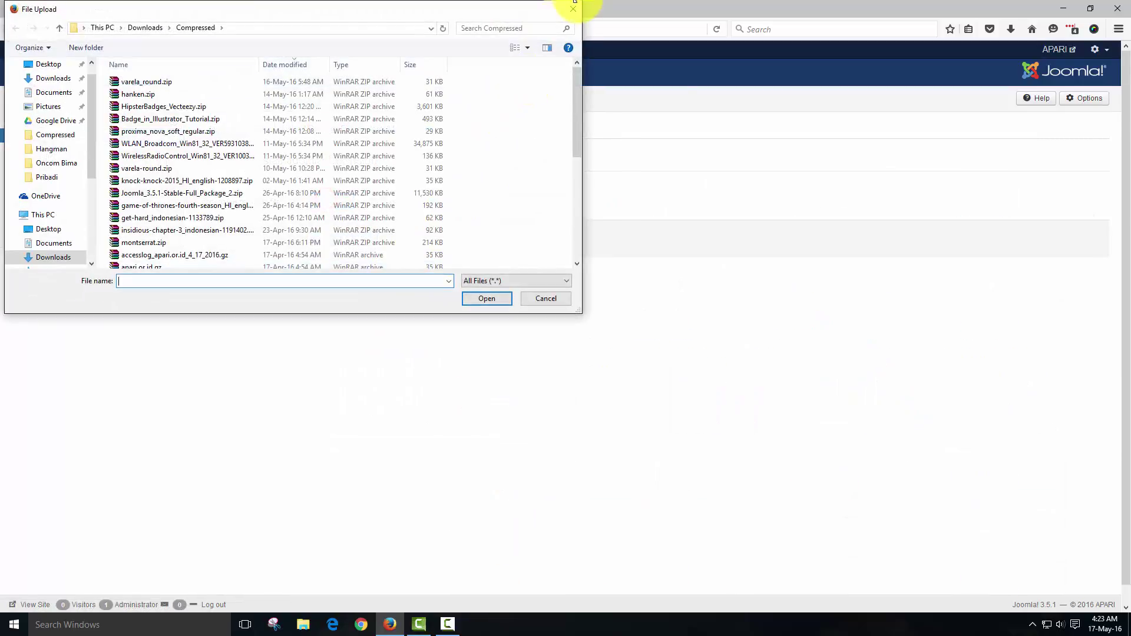
click(573, 9)
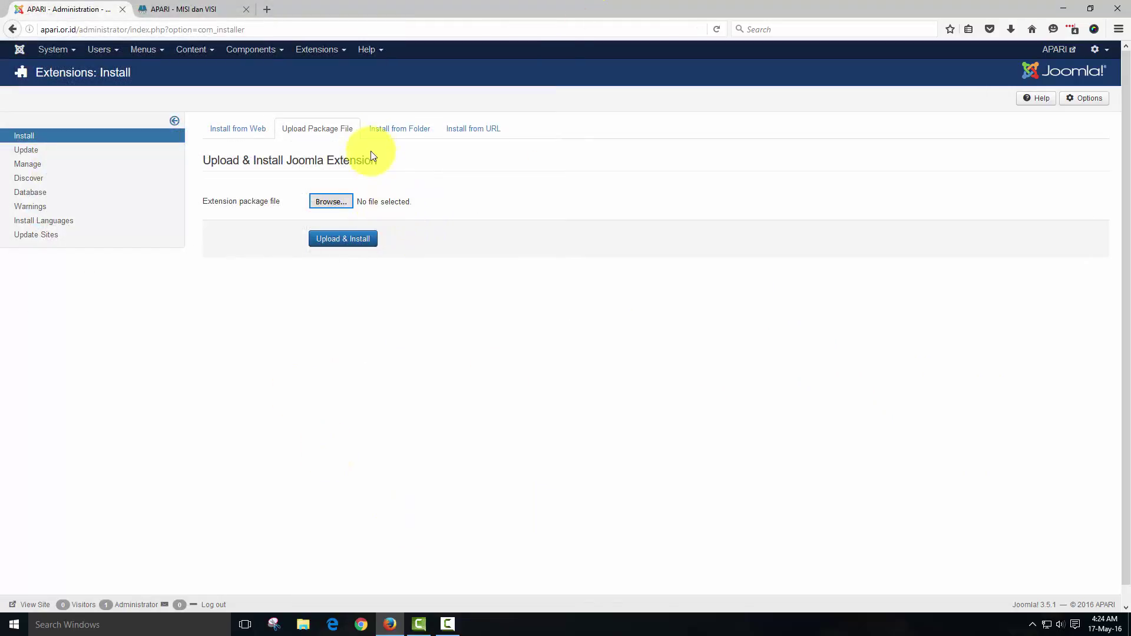
click(385, 133)
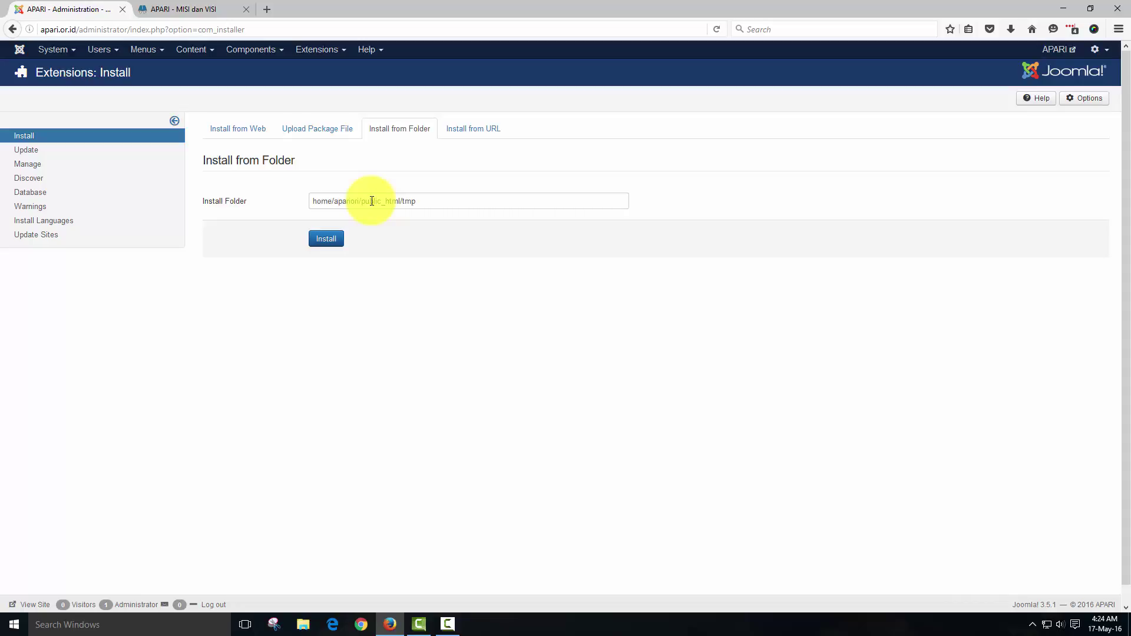
drag(330, 202, 439, 197)
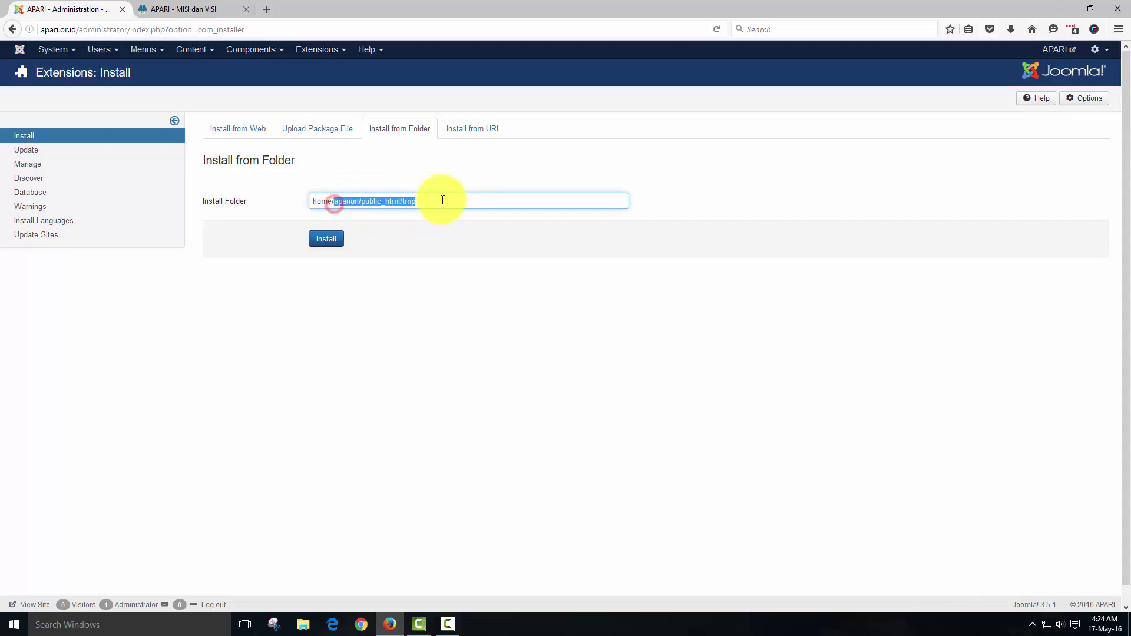
click(499, 202)
click(474, 127)
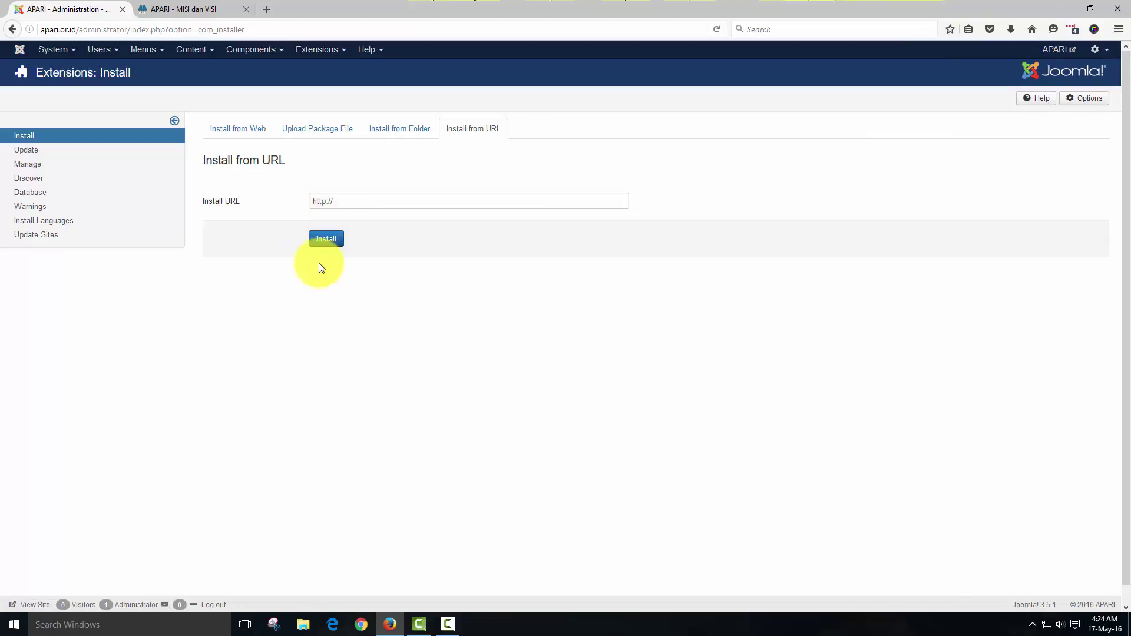
click(315, 51)
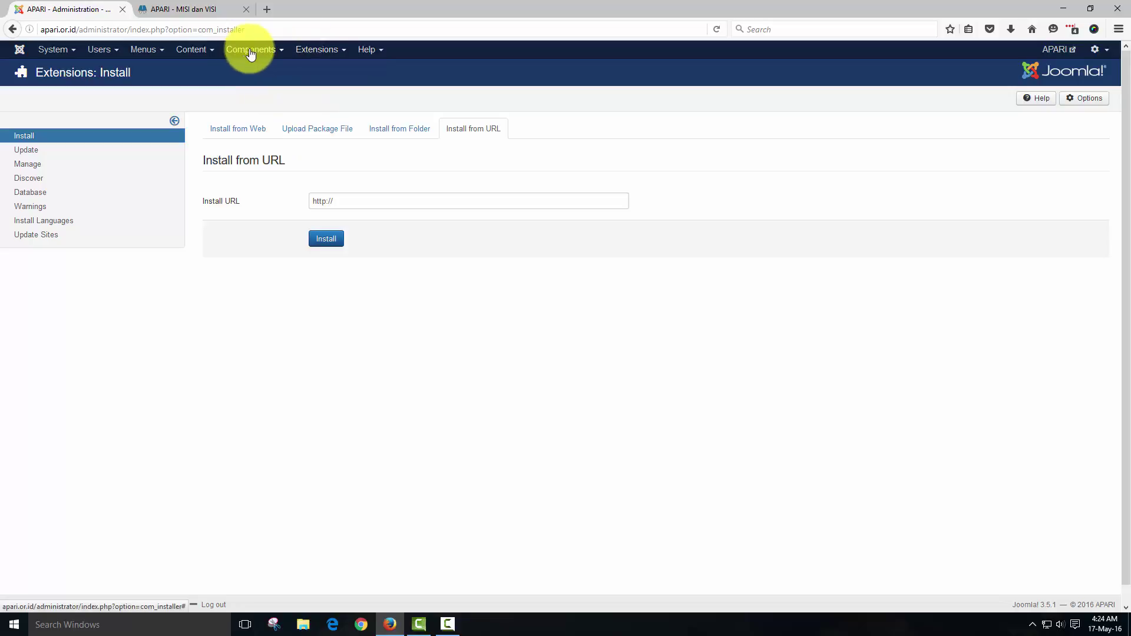
click(308, 49)
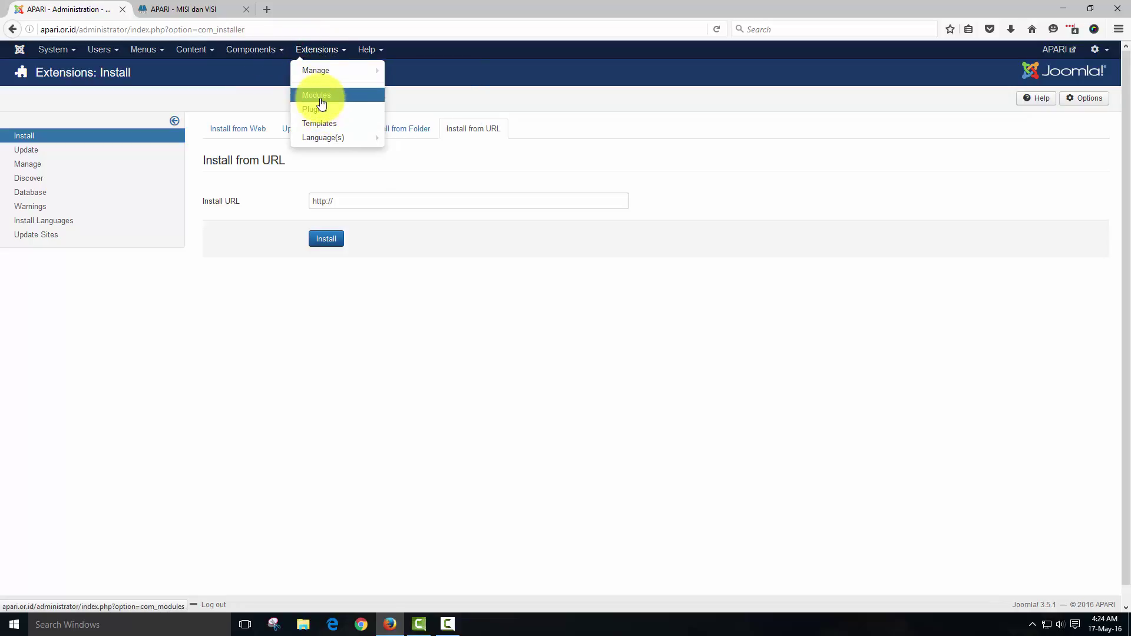
click(212, 94)
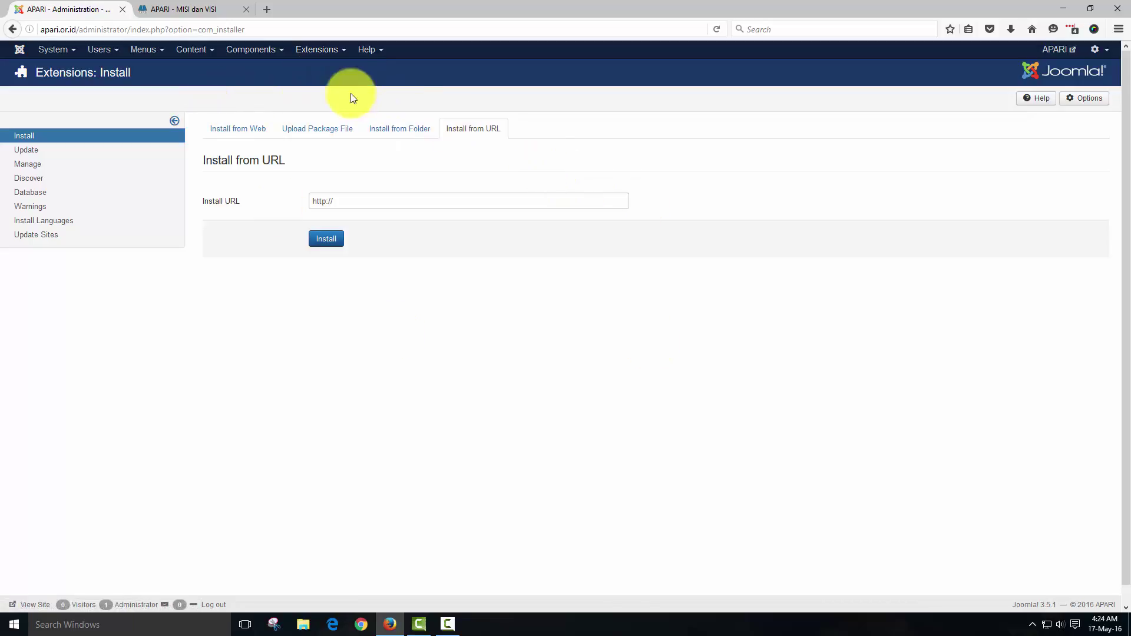
click(320, 52)
click(182, 86)
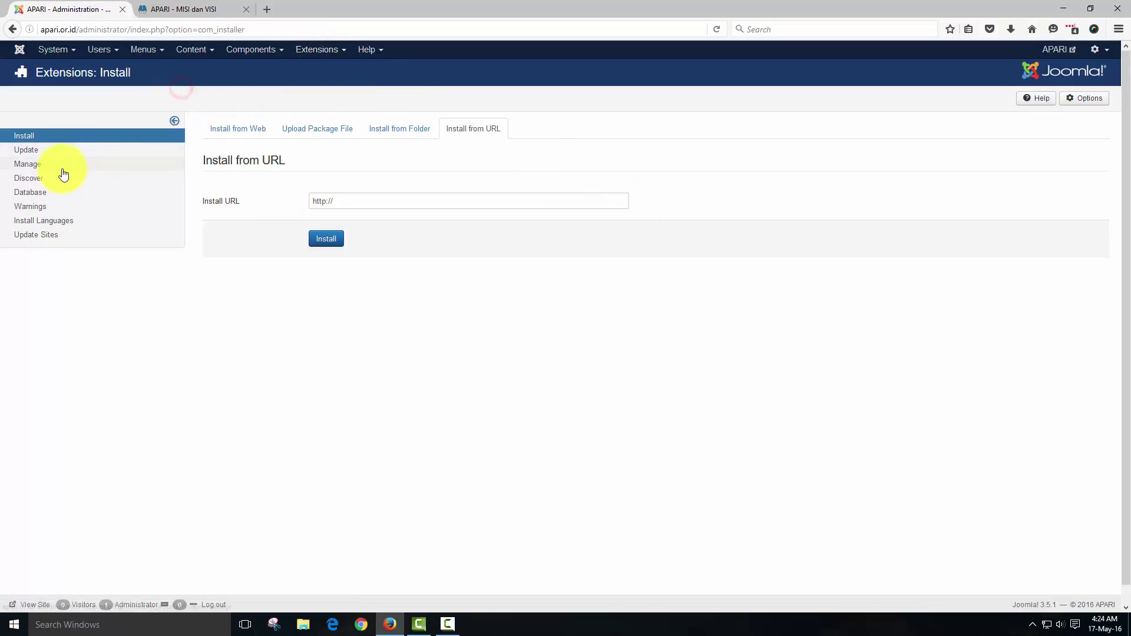
click(311, 51)
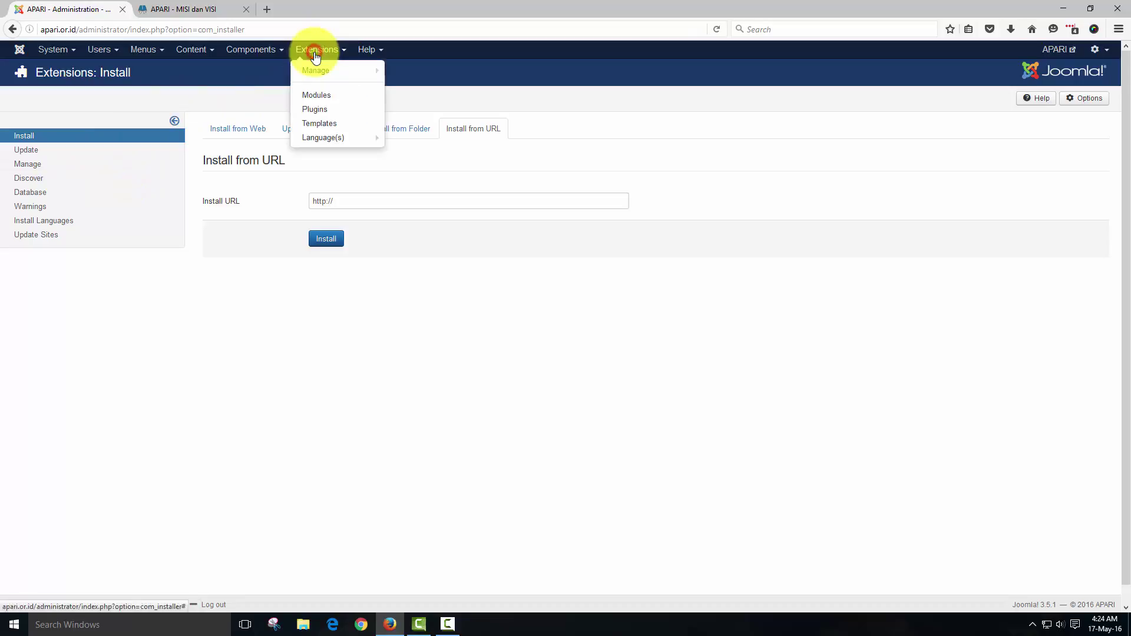
click(235, 68)
click(253, 49)
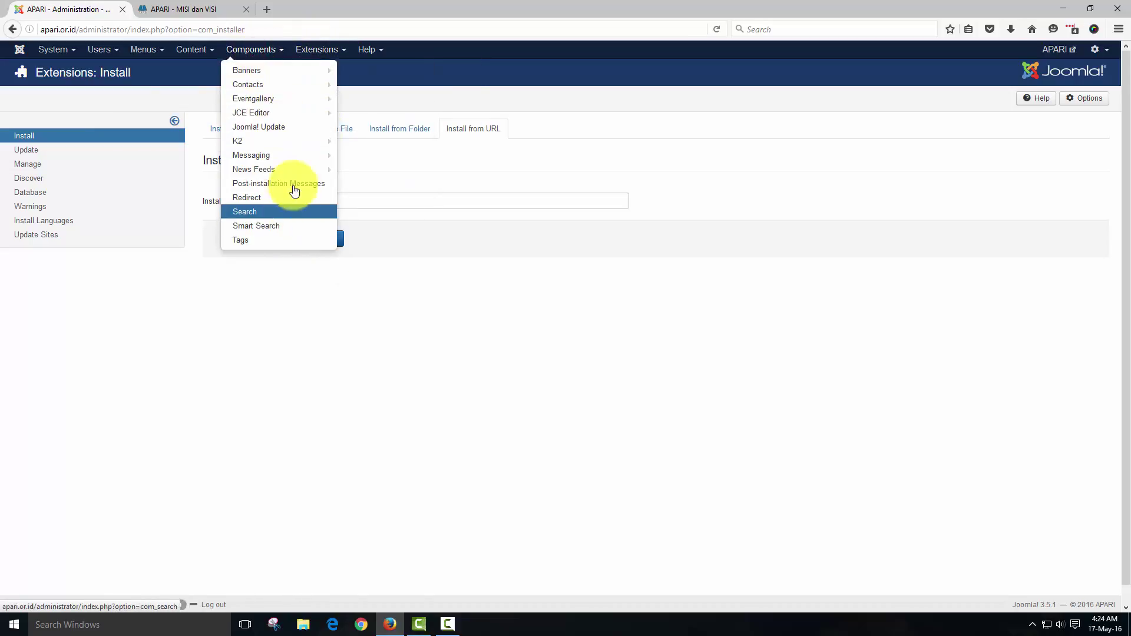
- Examine the list of installed components, including the entries offered under Messaging, Banners and K2
mouse_move(284, 155)
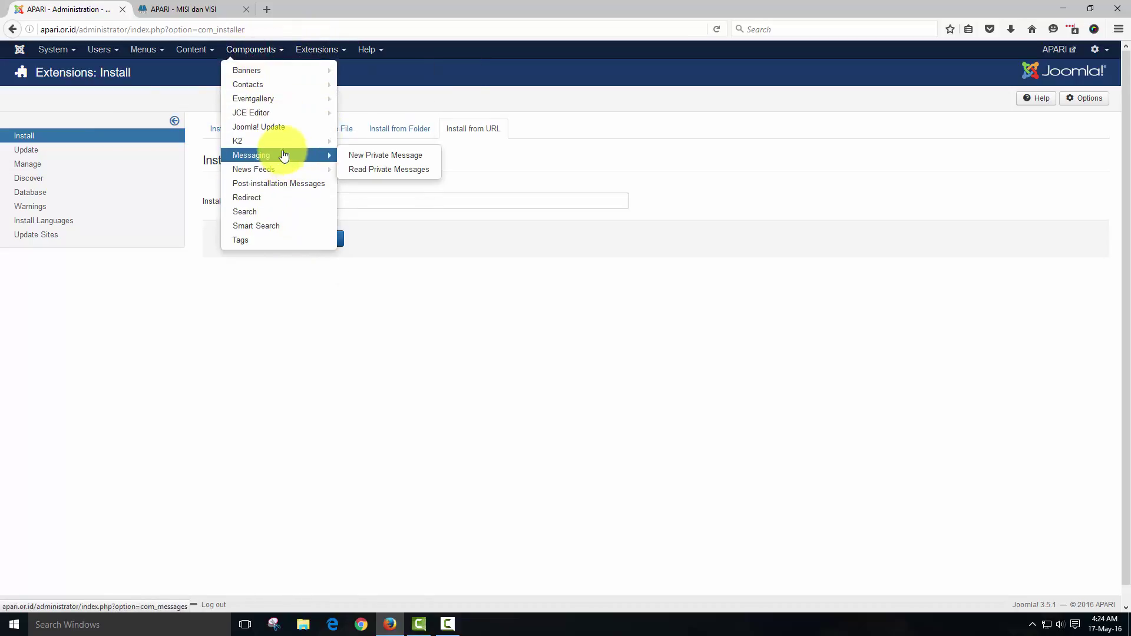
click(405, 97)
click(252, 48)
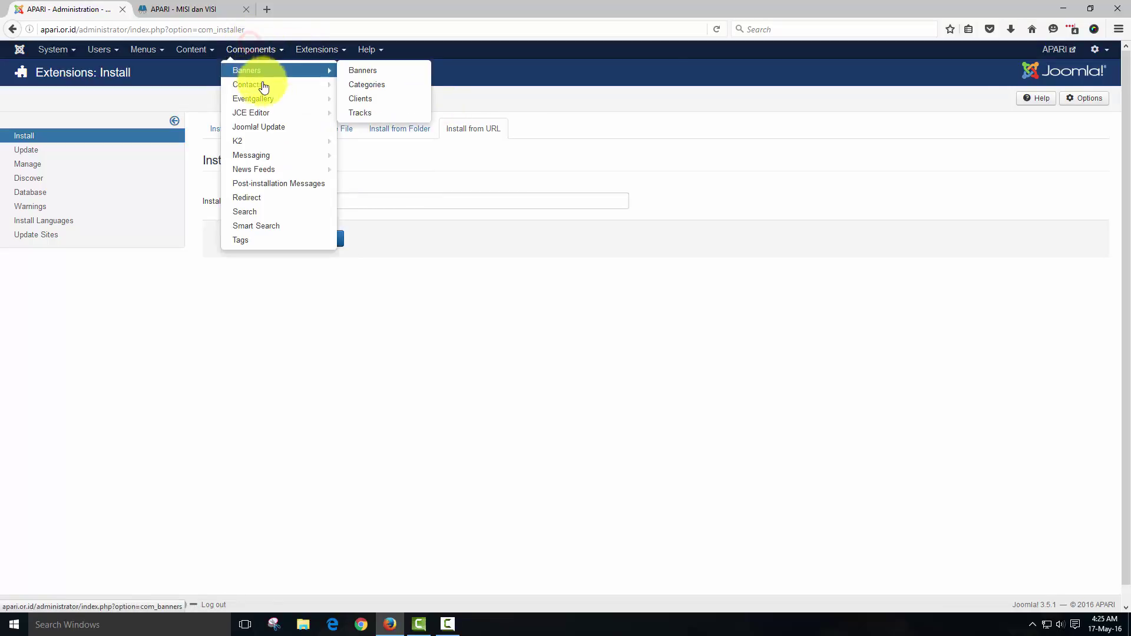
mouse_move(284, 150)
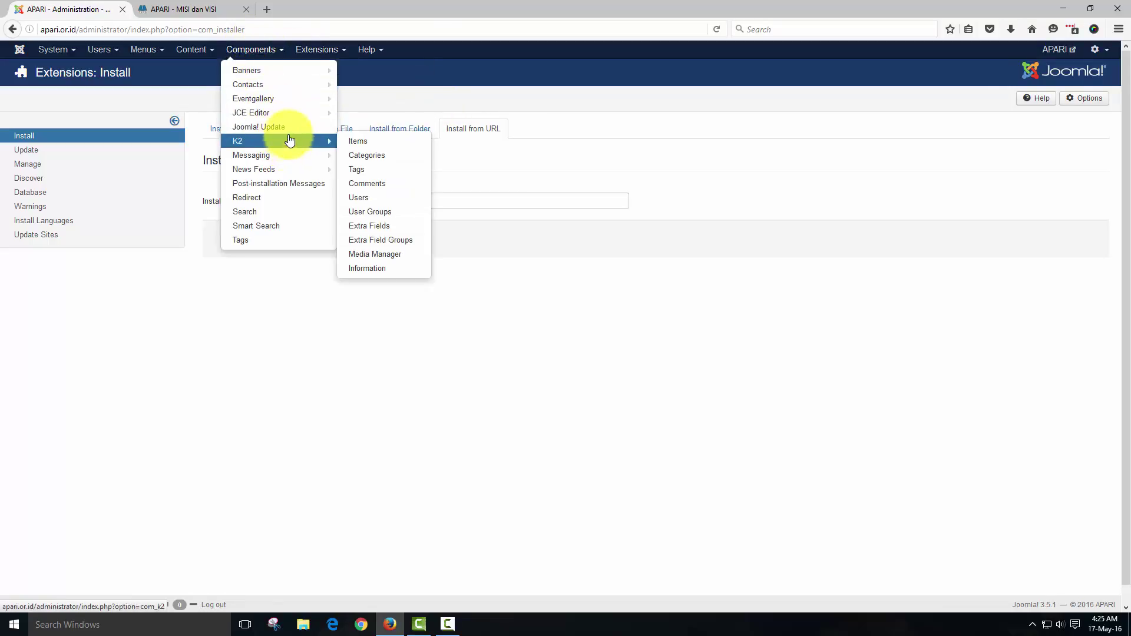
click(518, 95)
click(281, 53)
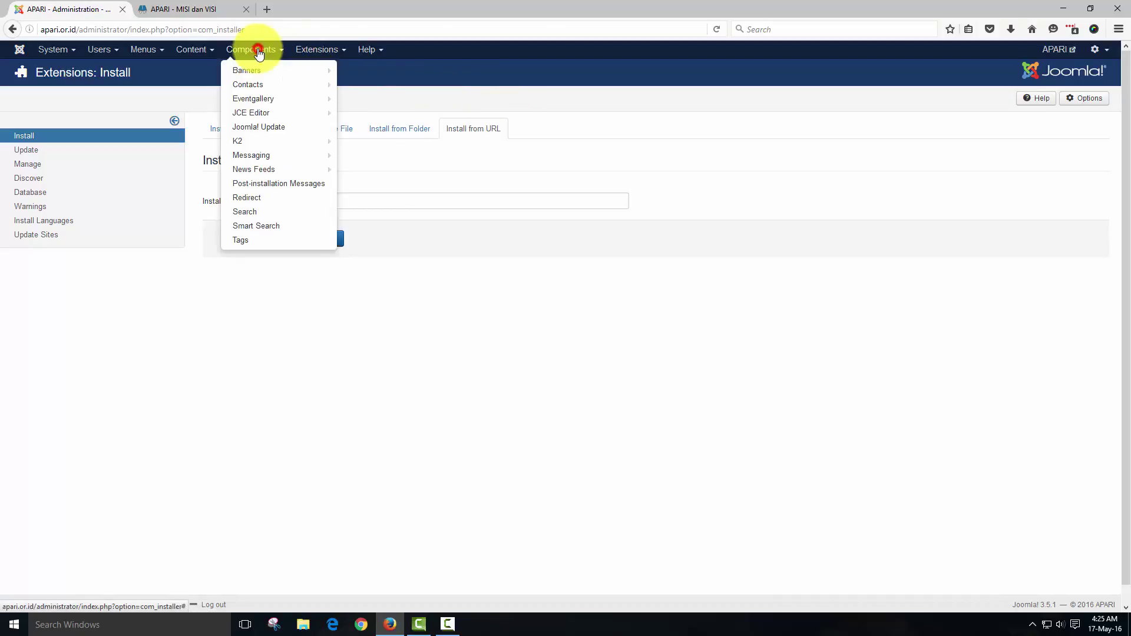
mouse_move(278, 143)
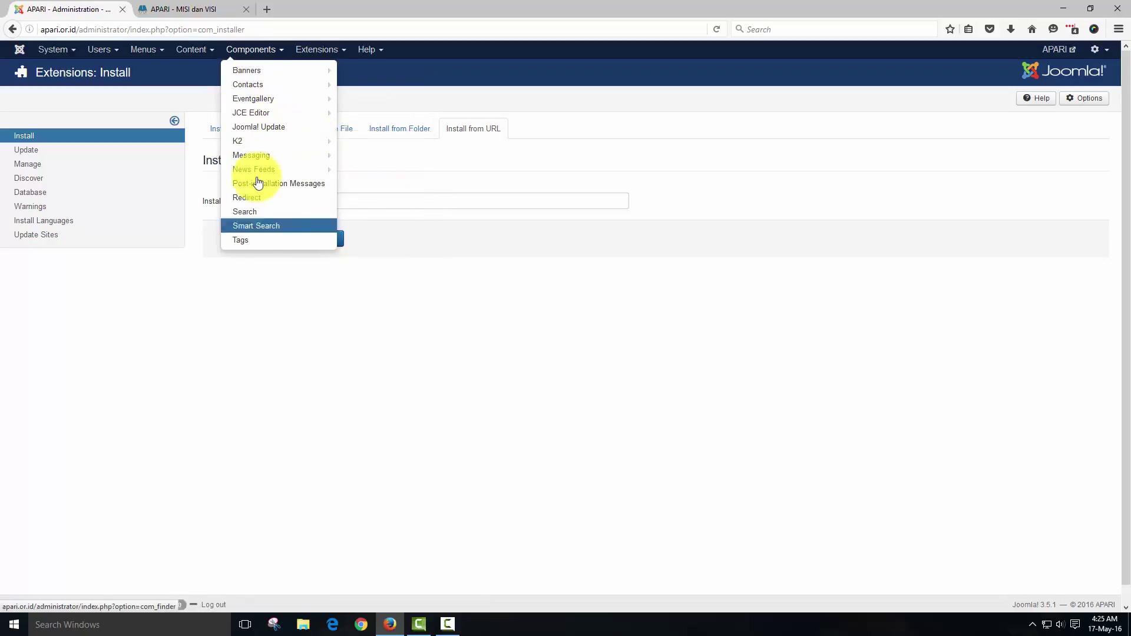
click(482, 85)
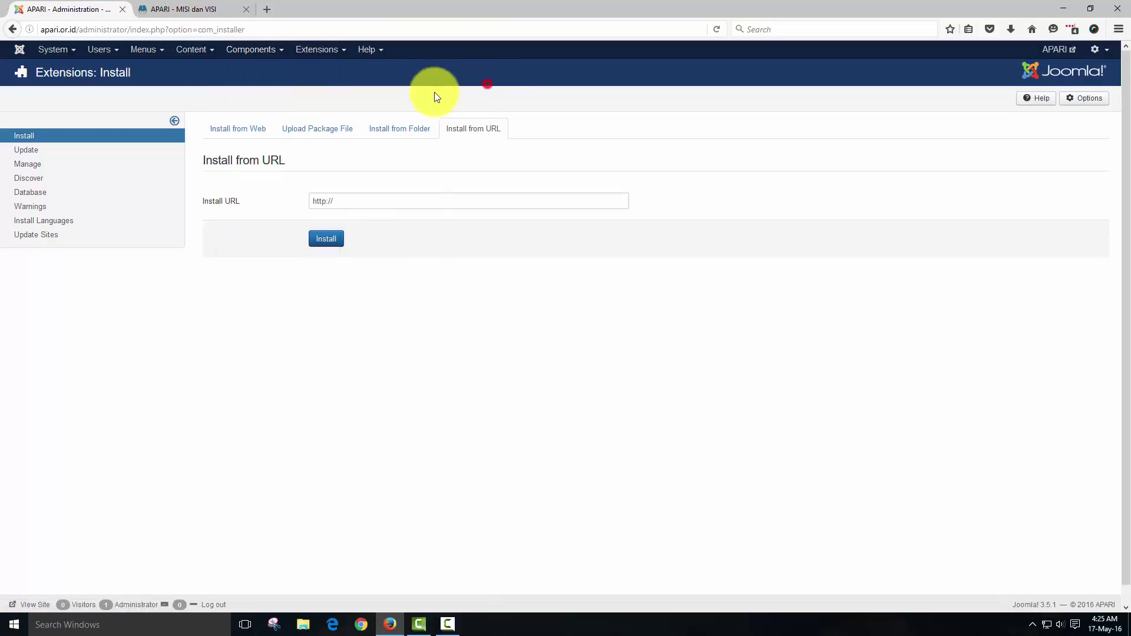
- Open the plugin list, check its filter options, and search the plugins for K2
click(315, 59)
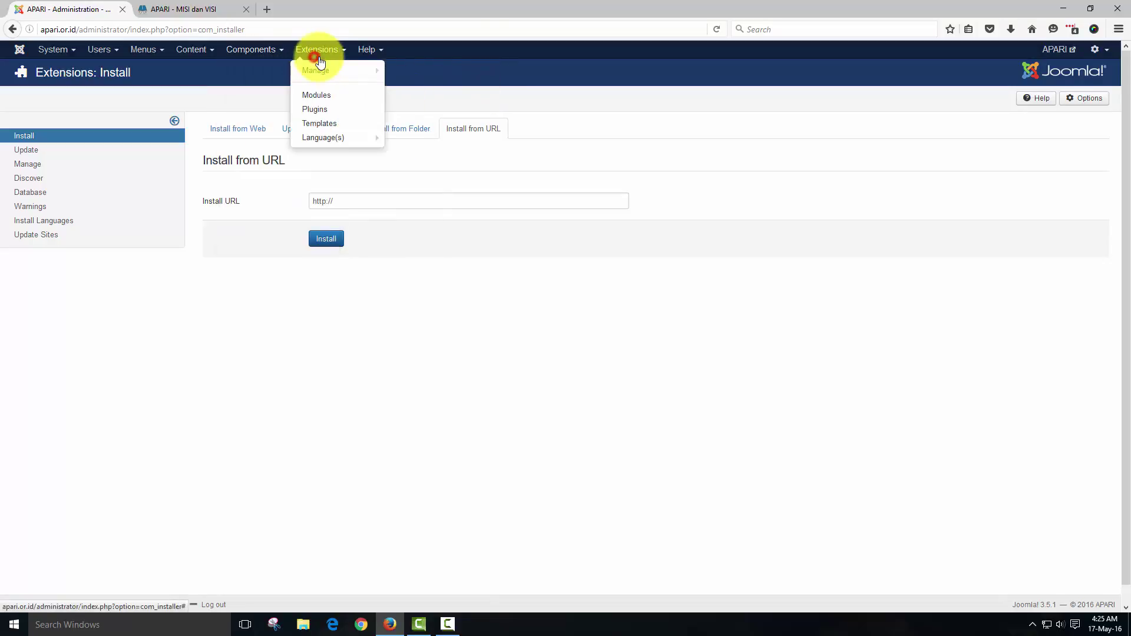
click(324, 109)
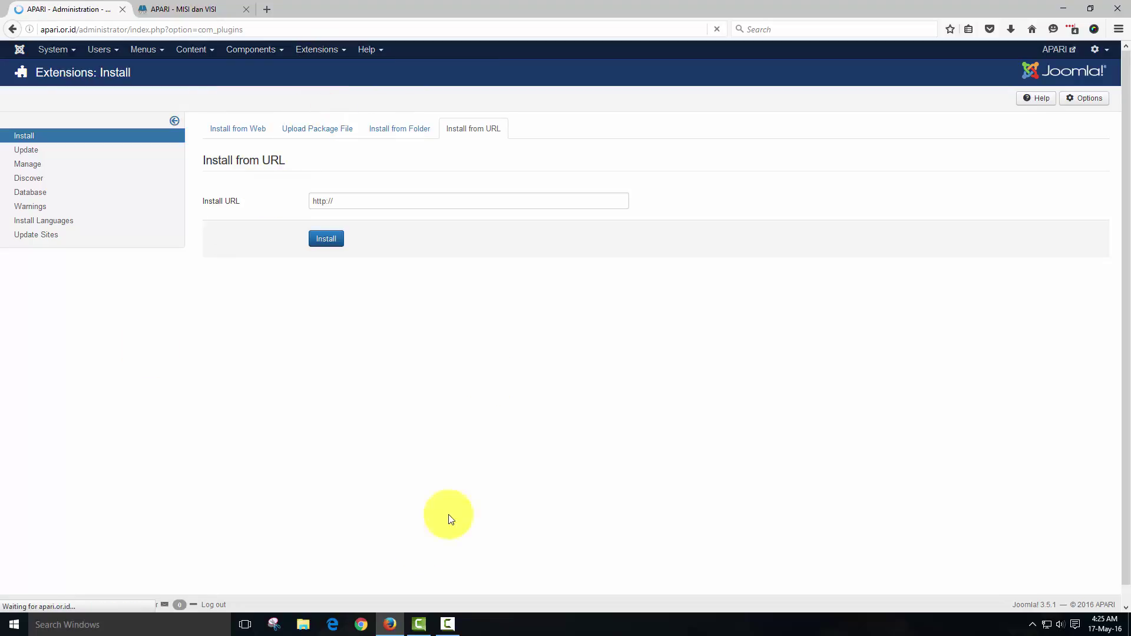
scroll(424, 274, down, 2)
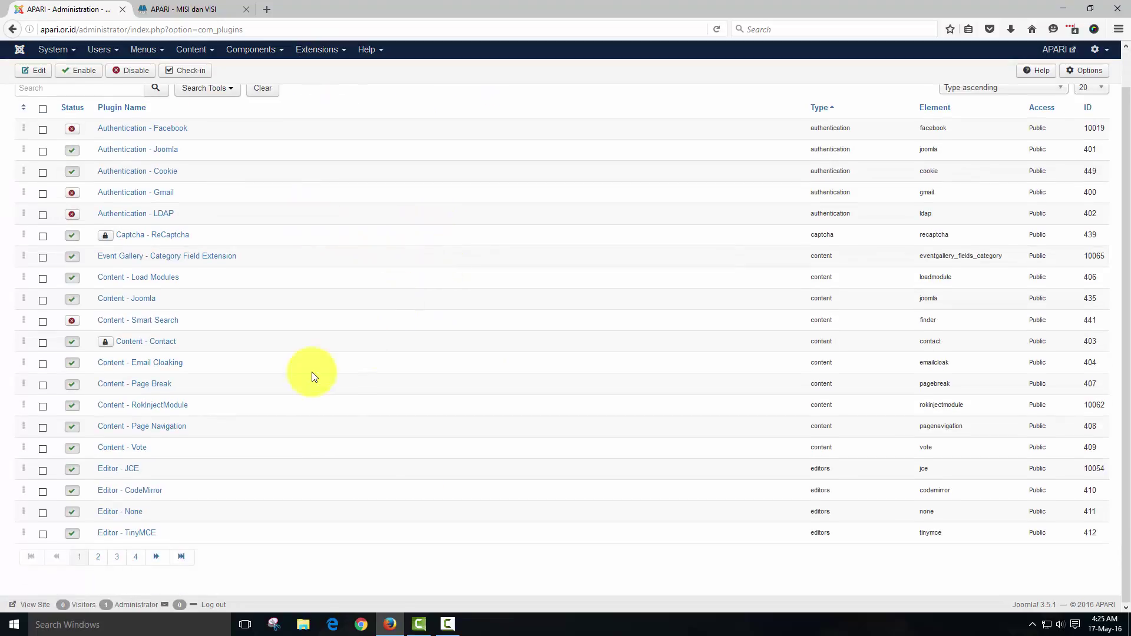
scroll(312, 376, up, 2)
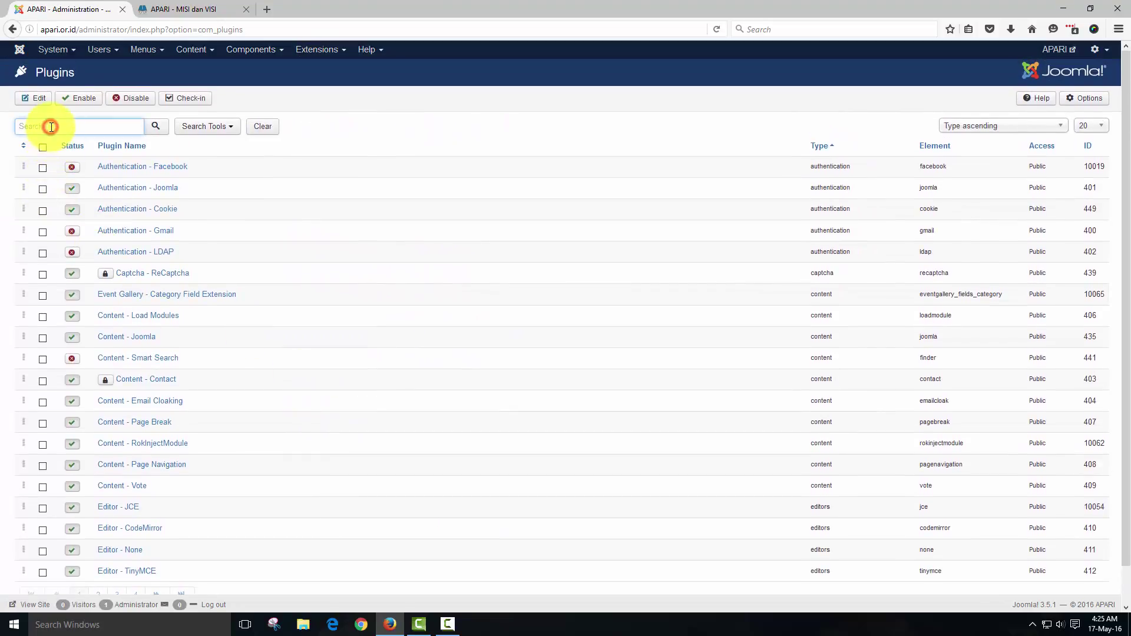
click(228, 125)
click(224, 123)
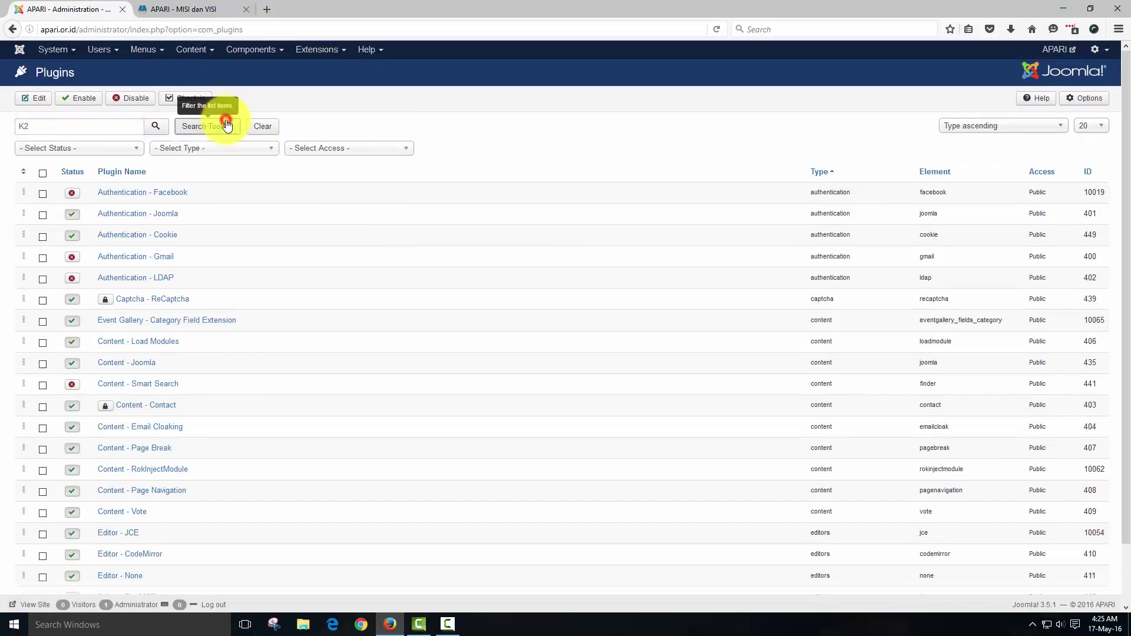
click(165, 132)
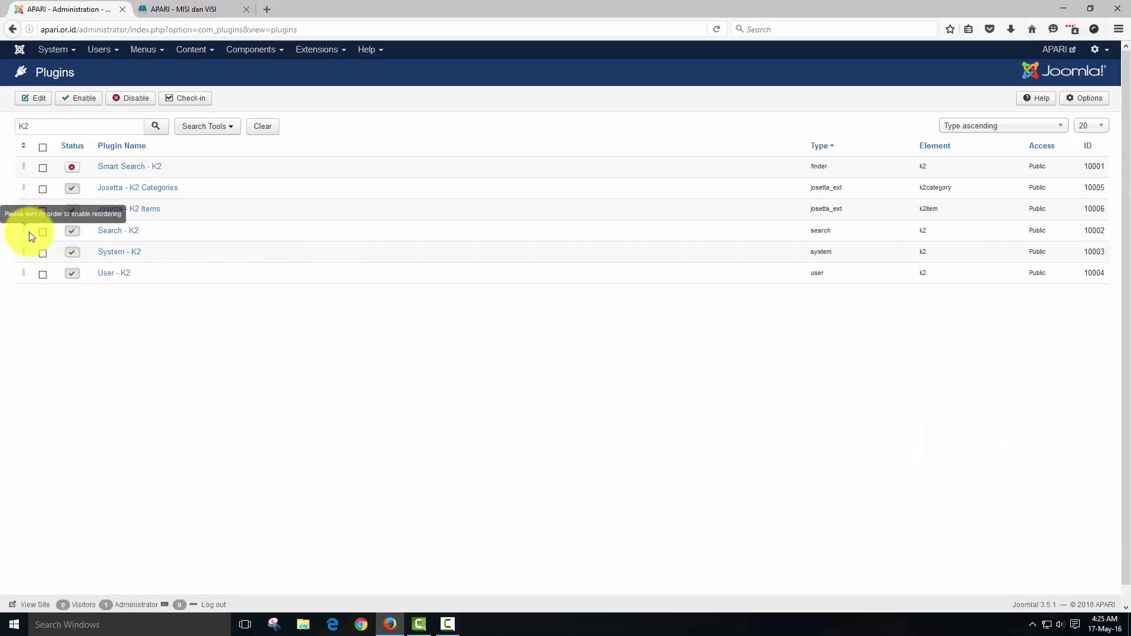
- Open the page for managing installed extensions and search it for K2
click(313, 52)
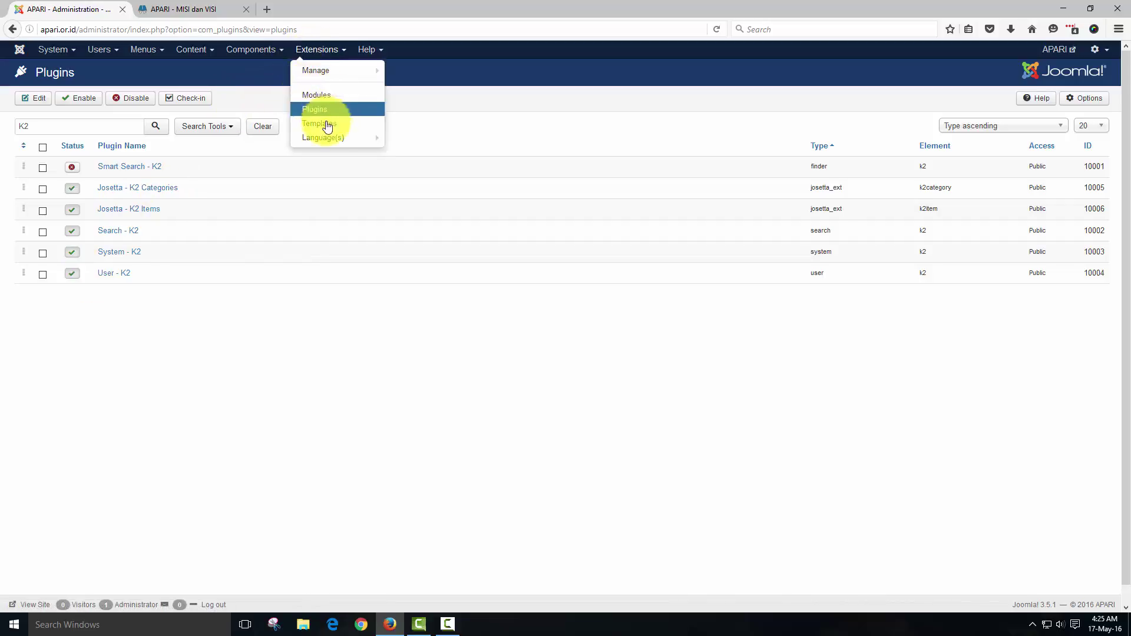
mouse_move(333, 72)
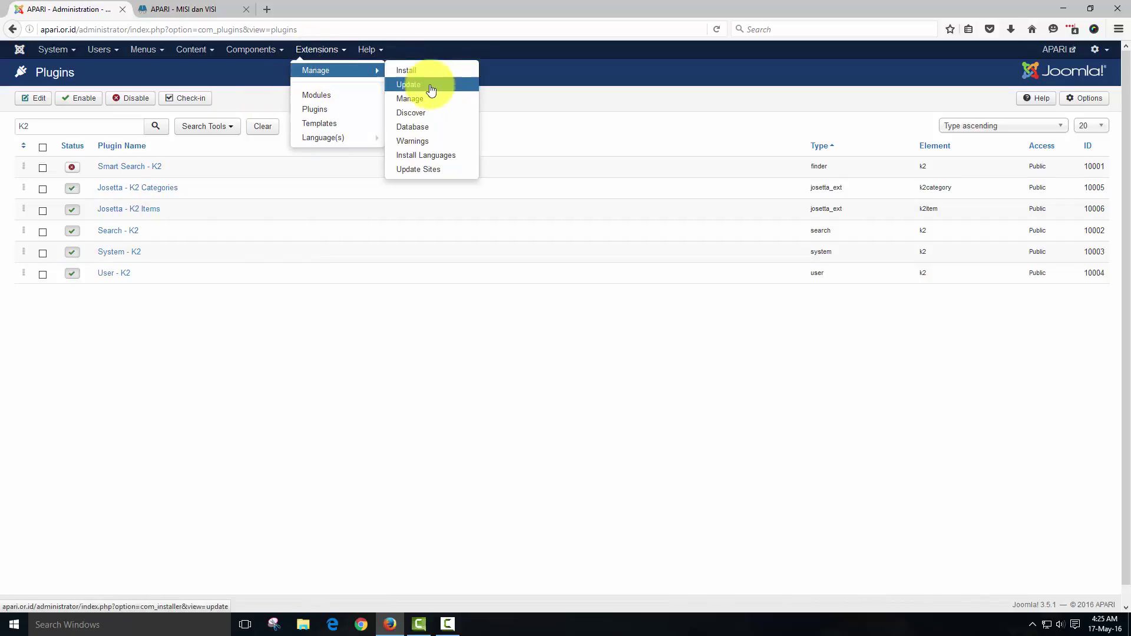
click(433, 104)
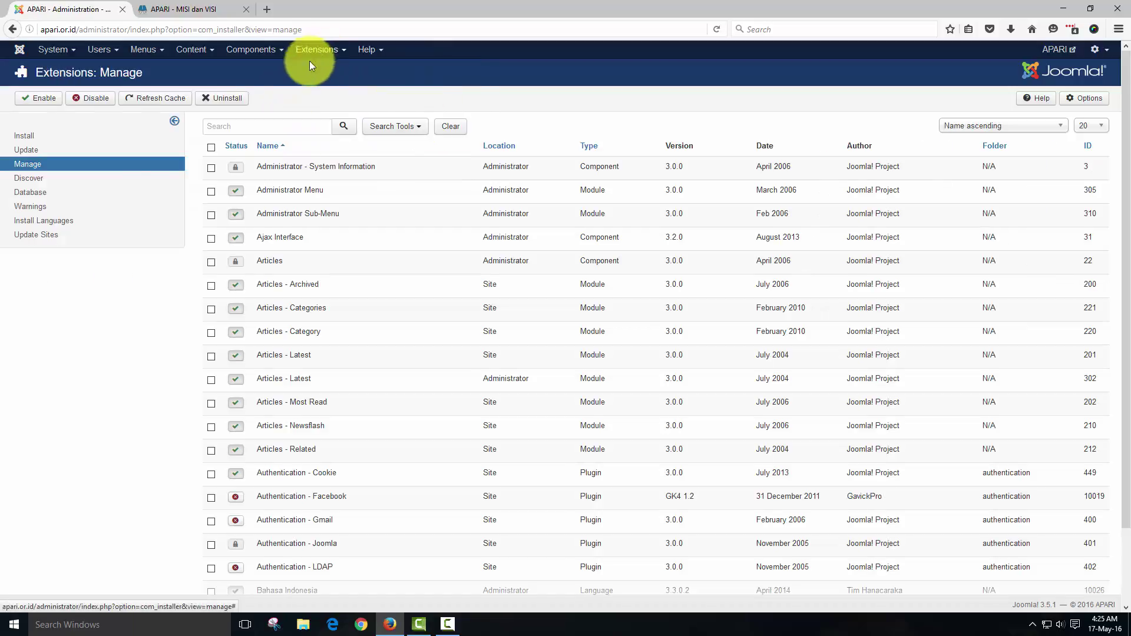
scroll(436, 334, up, 3)
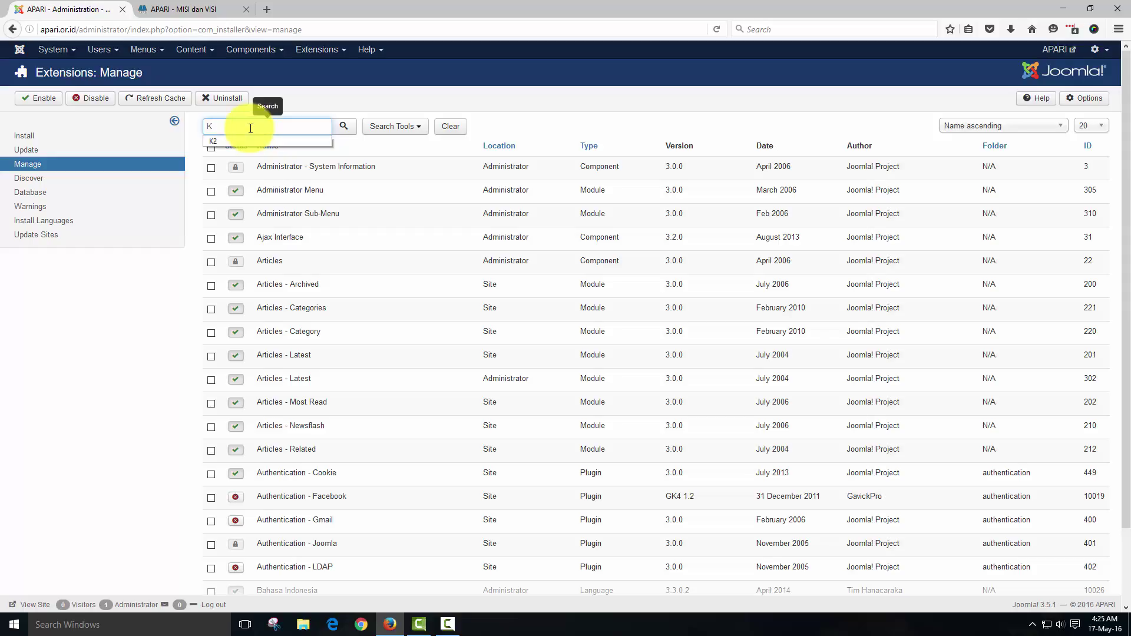
click(249, 50)
mouse_move(262, 147)
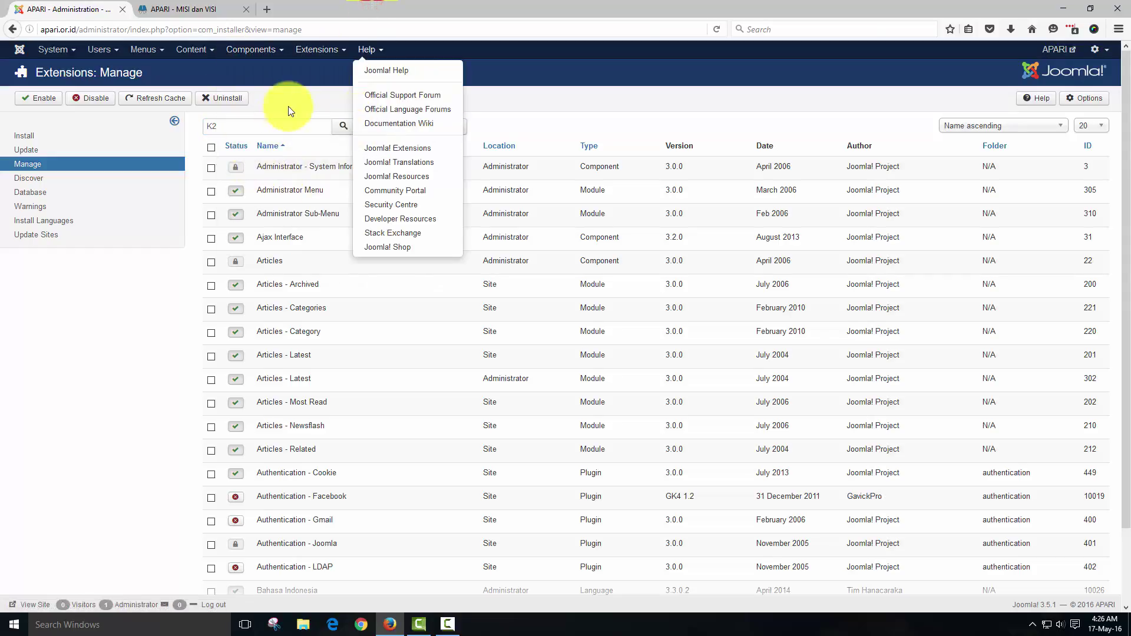
click(288, 107)
click(343, 126)
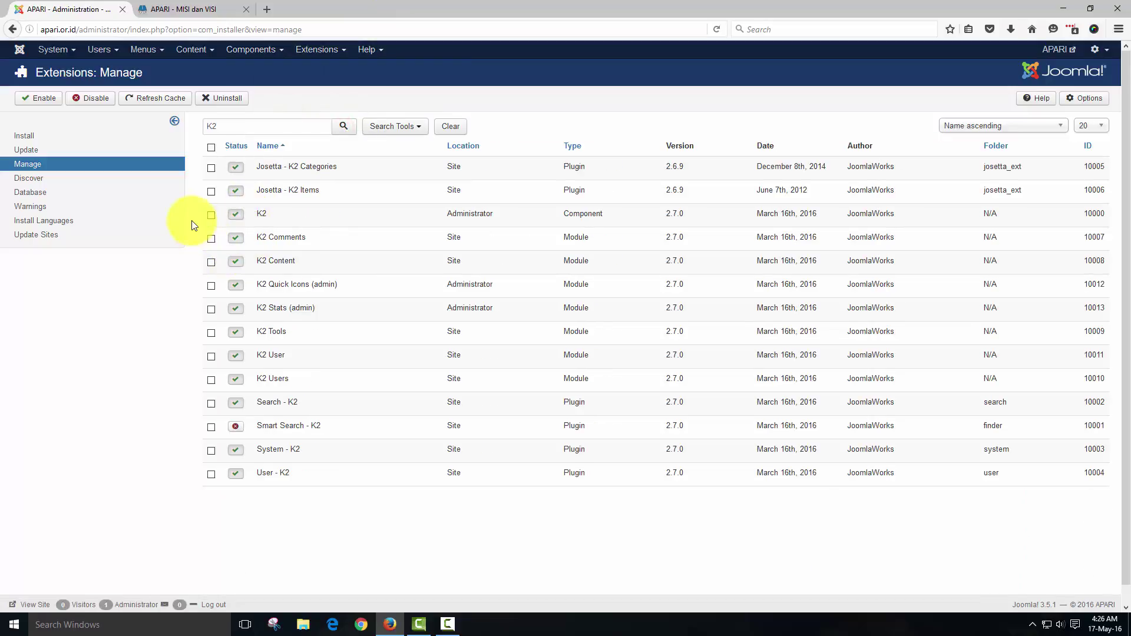
- Select the K2 component and the K2 Comments module in the filtered extension list
click(211, 216)
click(209, 239)
click(211, 239)
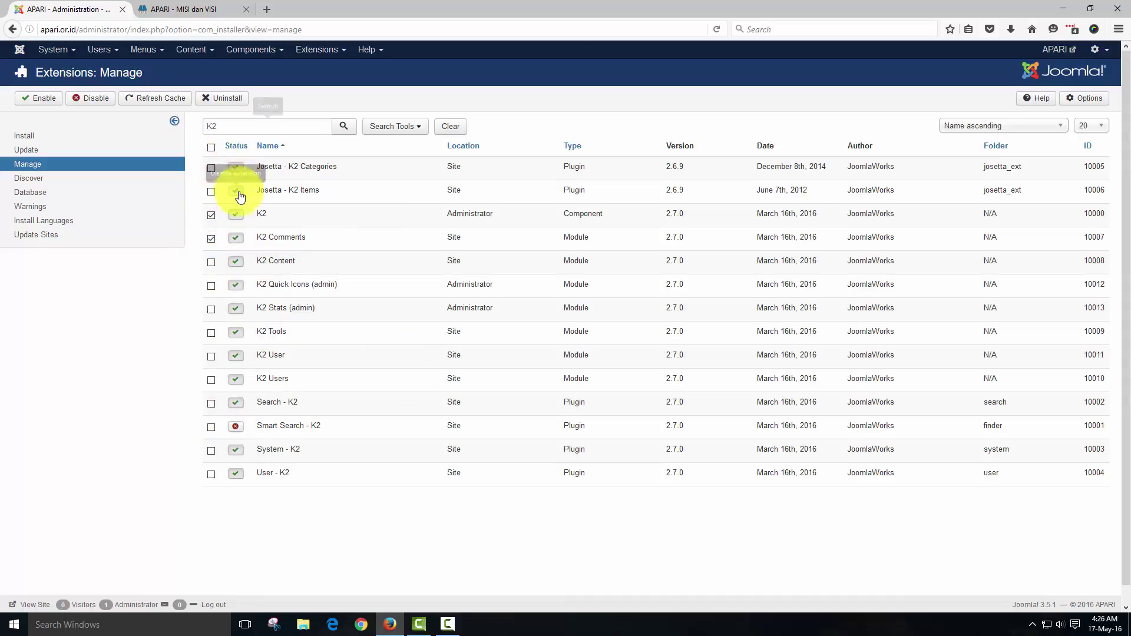
- Check the extension types offered, including templates, and compare the public MISI DAN VISI page with the administrator
click(313, 55)
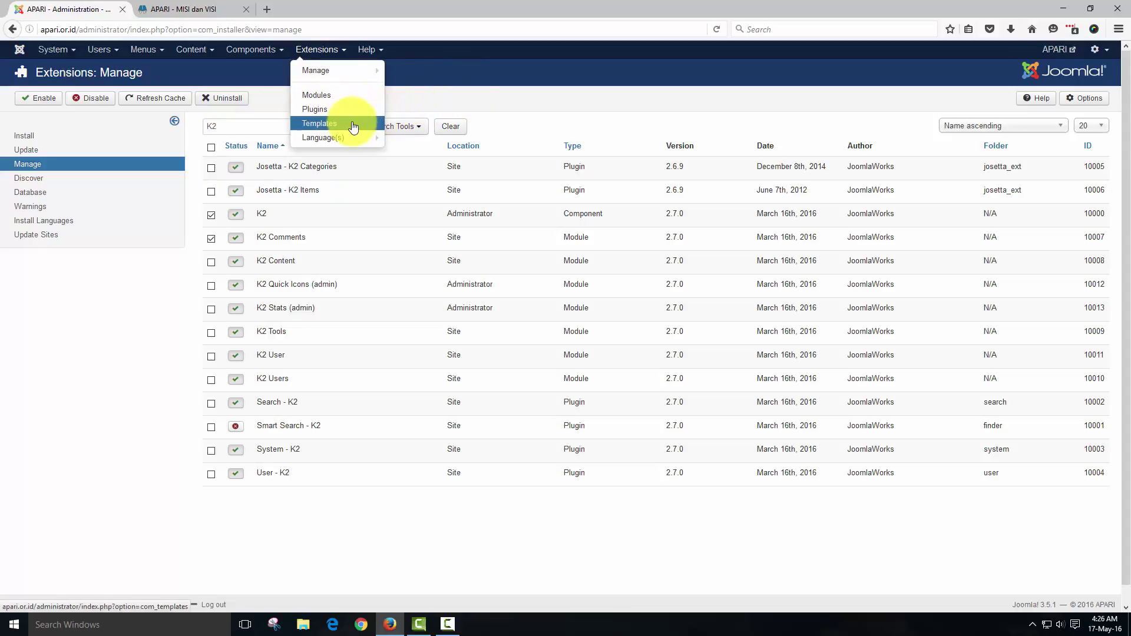
click(442, 96)
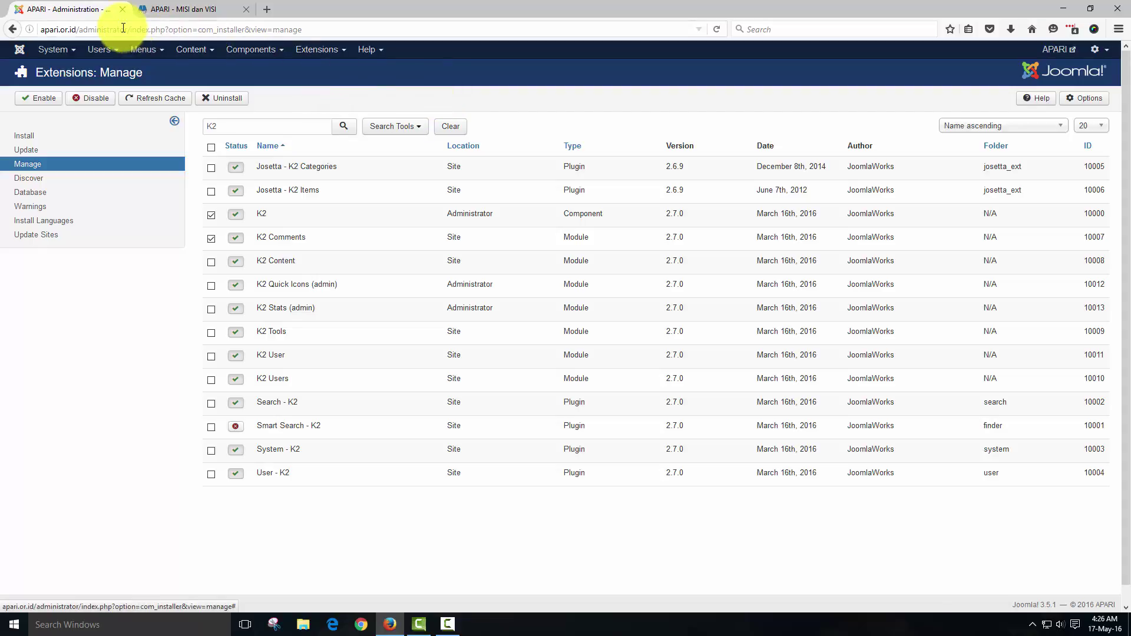
click(146, 9)
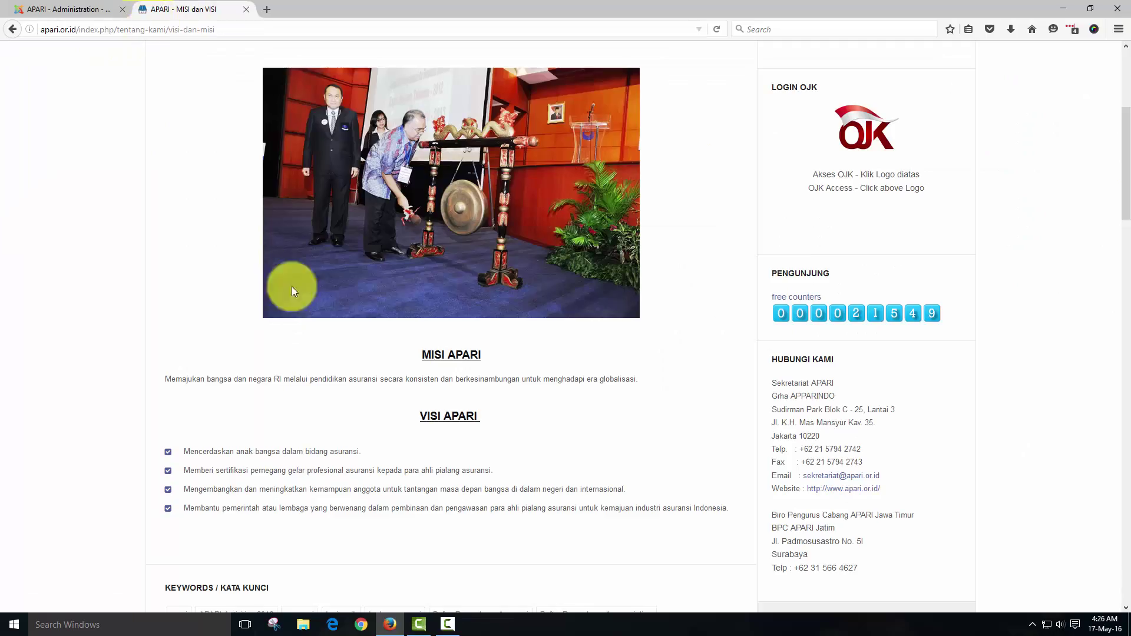
scroll(500, 454, up, 1)
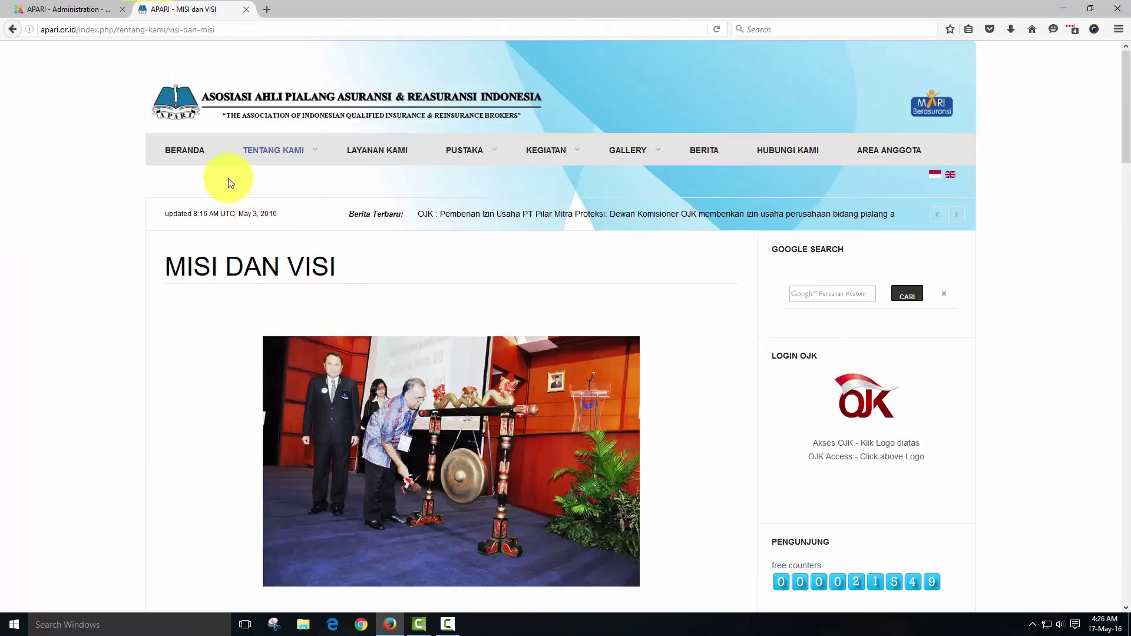
click(56, 9)
click(175, 7)
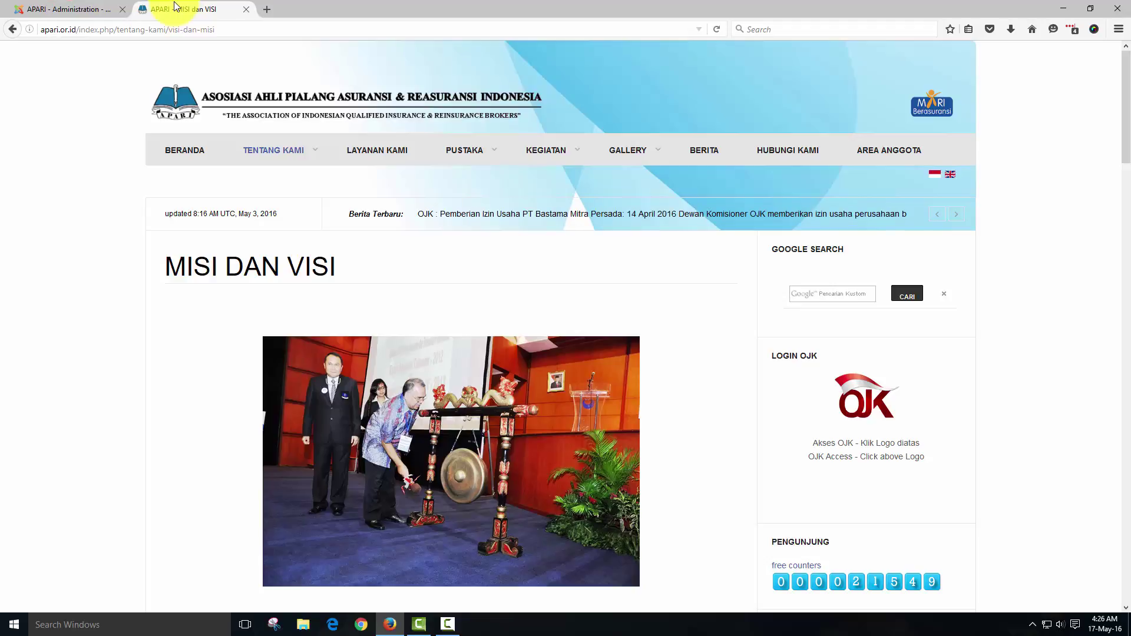
click(89, 7)
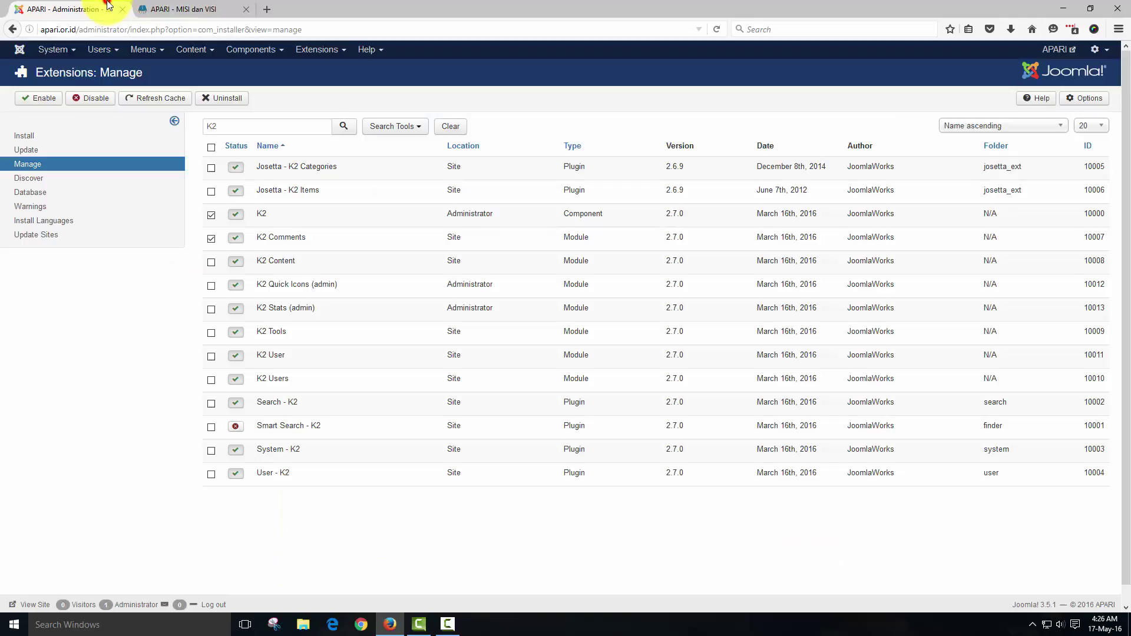
click(190, 6)
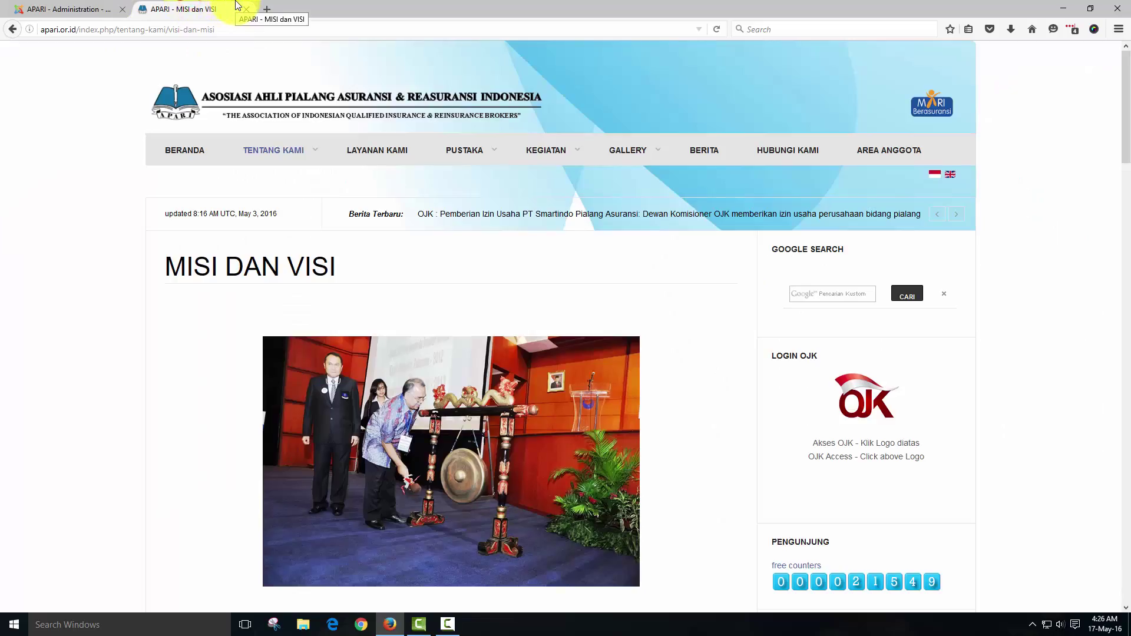
- Search the web for "joomla template" in a new browser tab
click(267, 7)
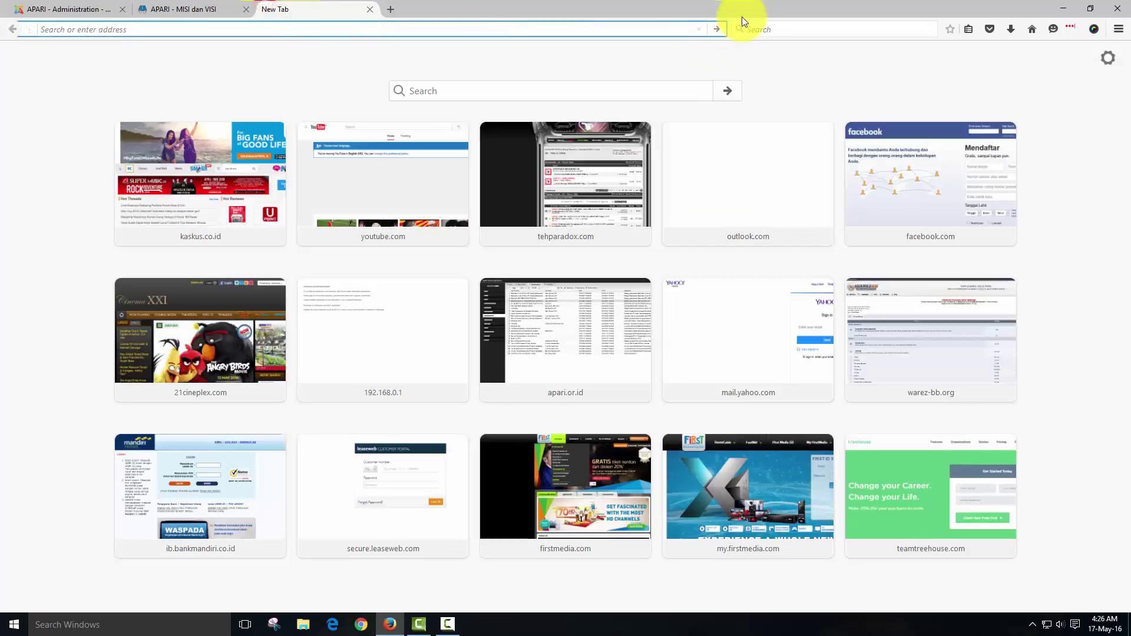
click(763, 27)
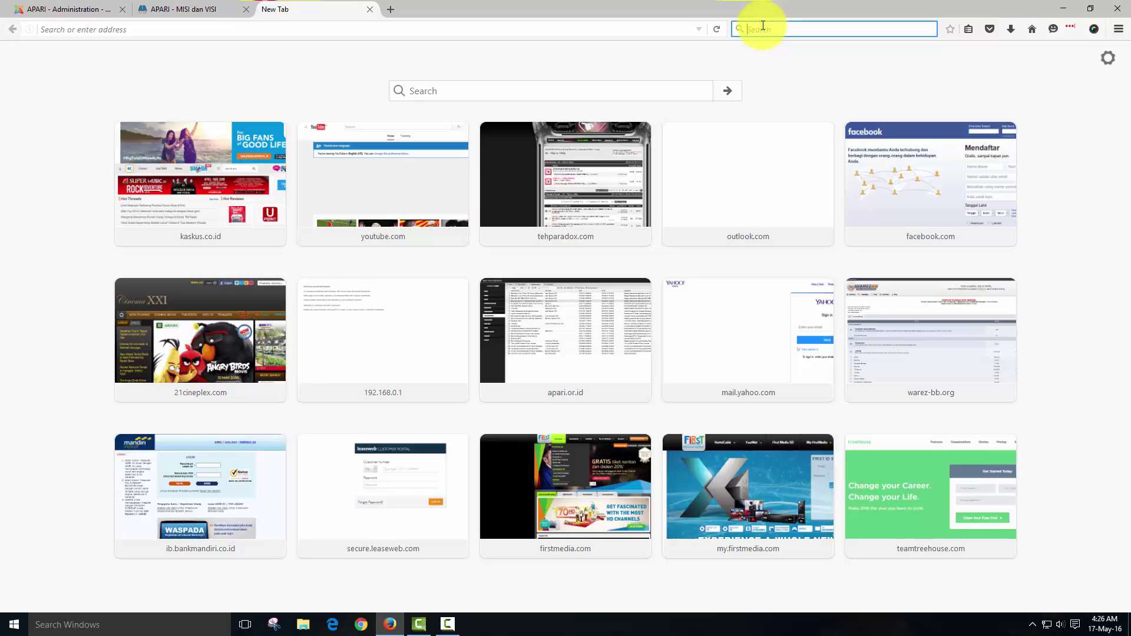
text(Joomla)
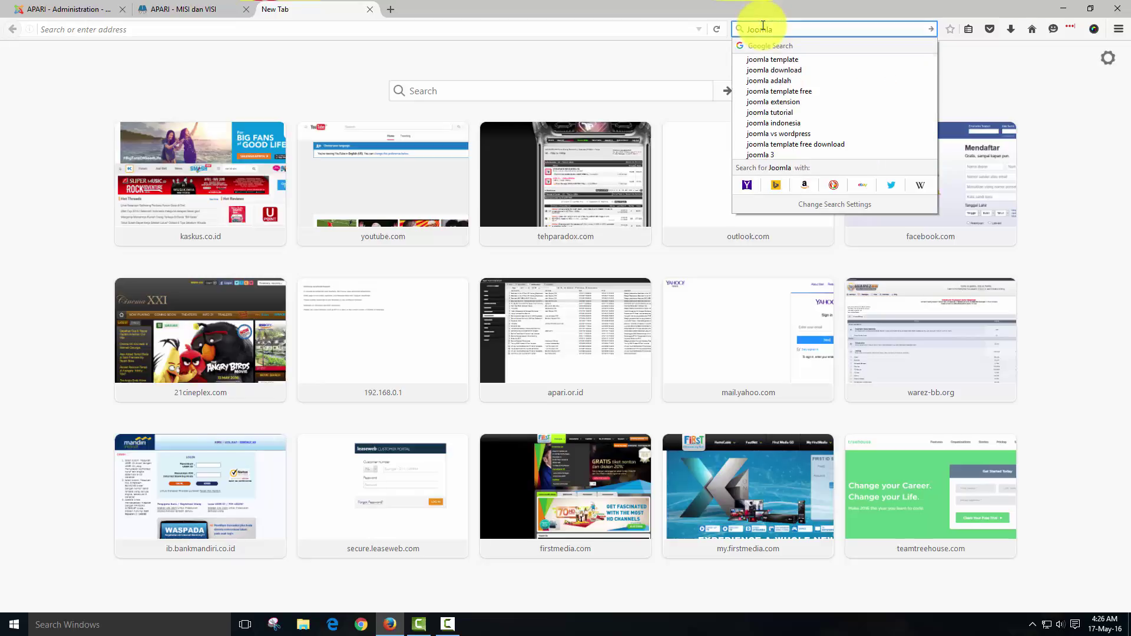
key(Down)
key(Return)
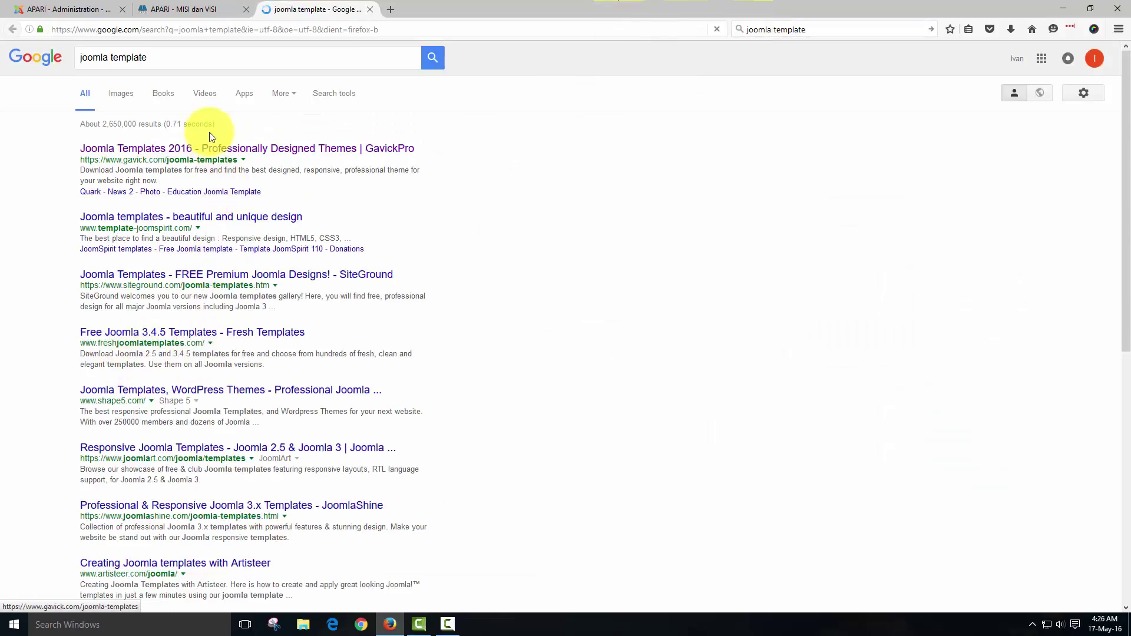
- Open GavickPro's Joomla Templates page from the search results and browse the template gallery
click(220, 145)
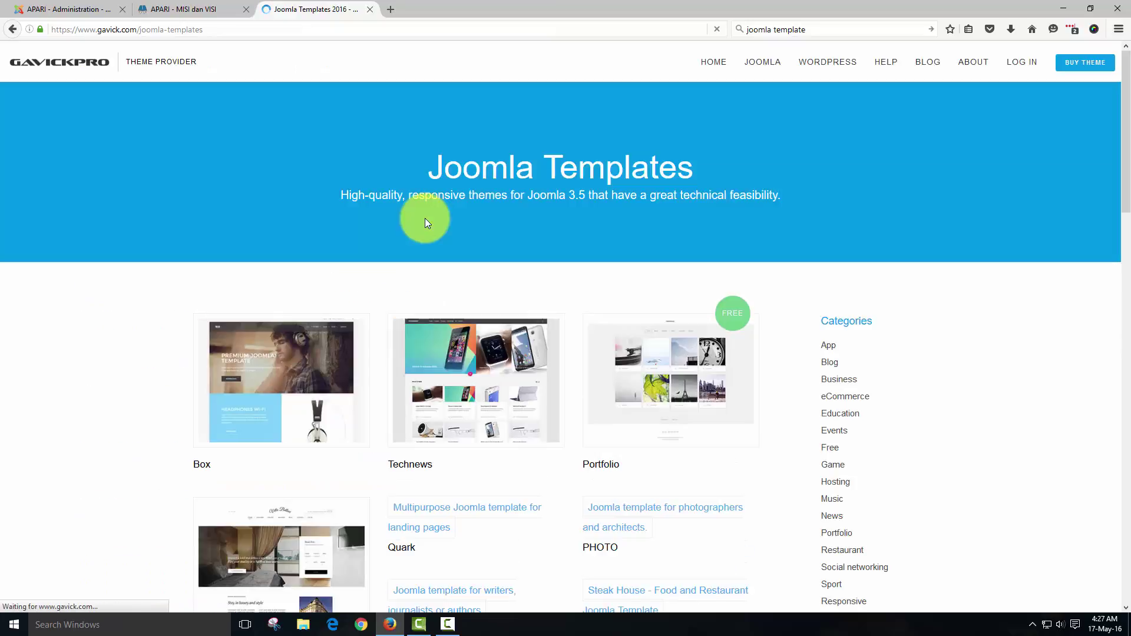
scroll(669, 371, down, 6)
scroll(467, 343, up, 5)
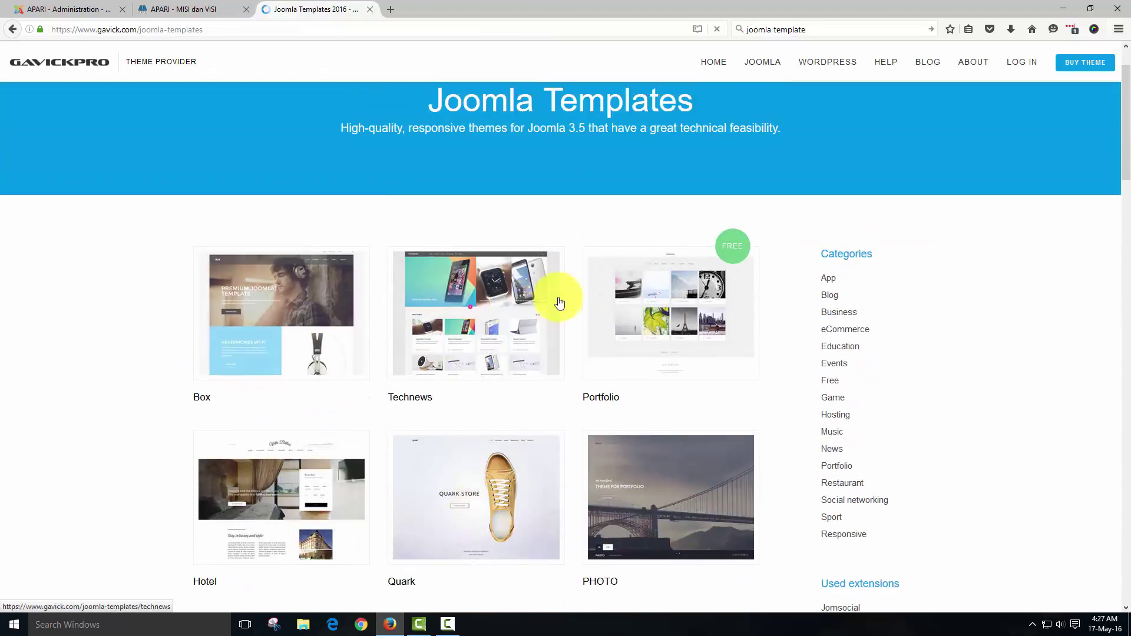
- Open the Technews template's page and review its description, purchase options and compatibility details
click(506, 321)
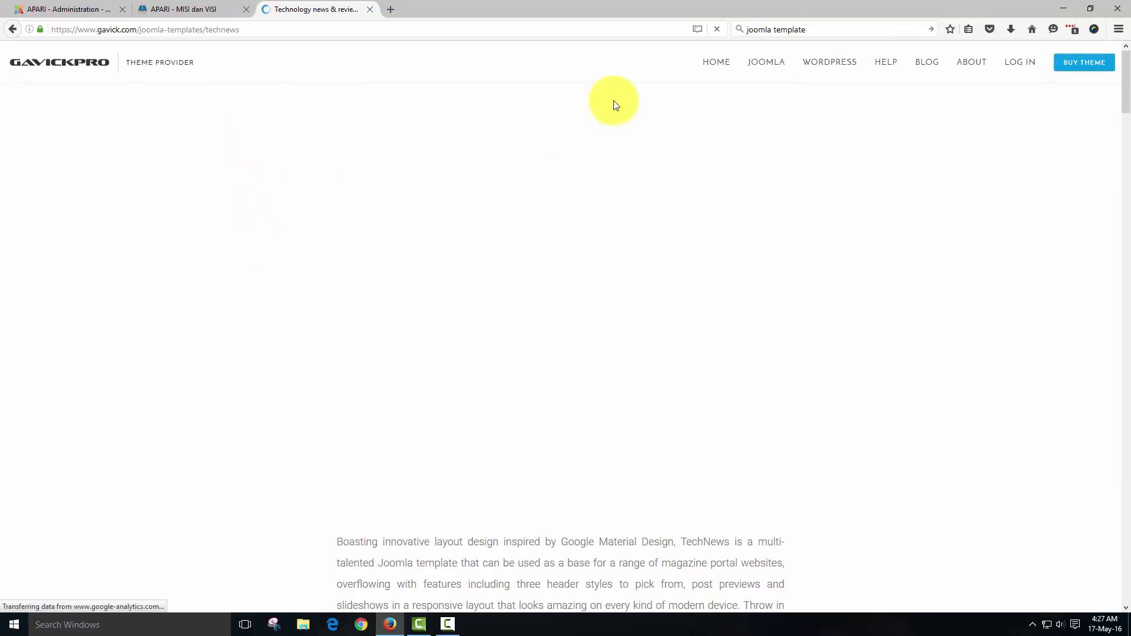
scroll(801, 363, down, 5)
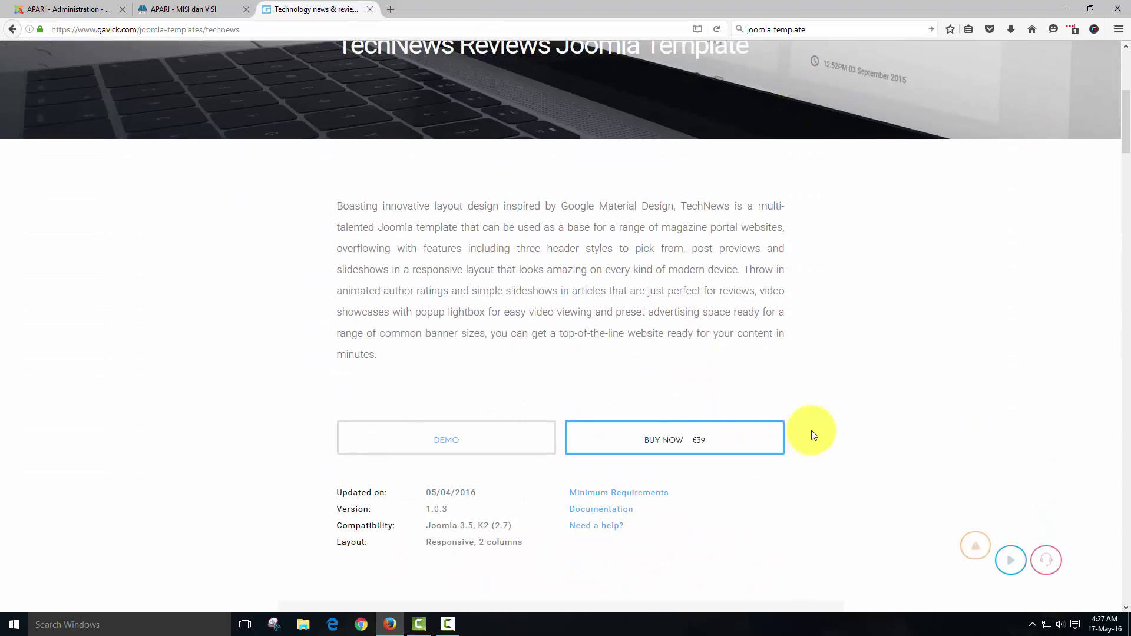
scroll(819, 439, up, 1)
scroll(773, 460, down, 1)
scroll(829, 398, up, 6)
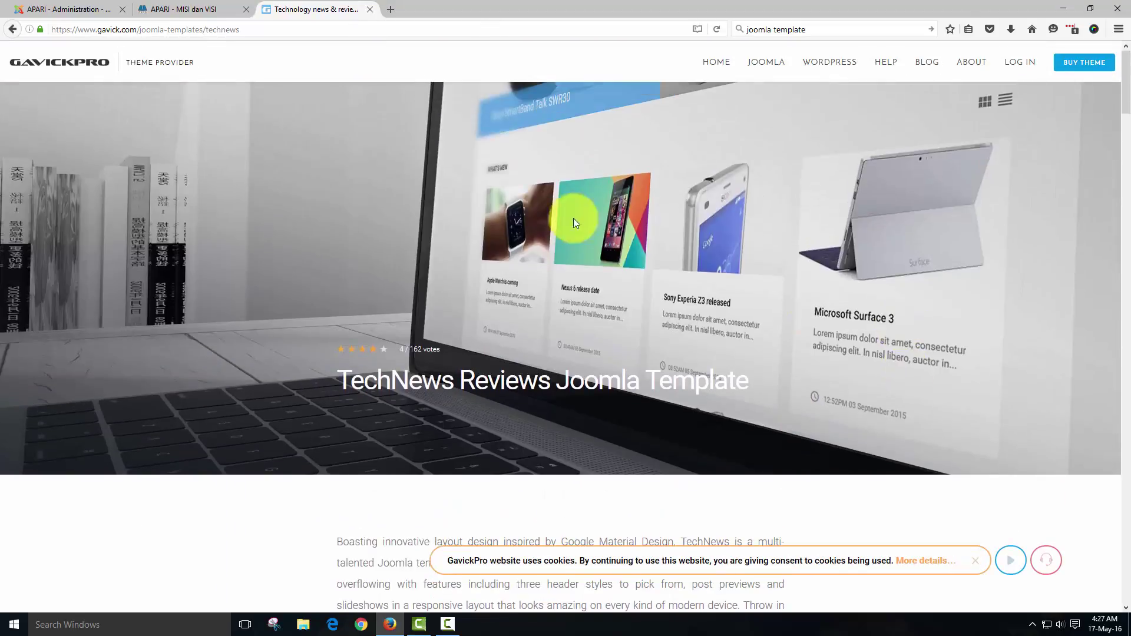
- Return to the Joomla administrator and open the Upload Package File form for installing extensions
click(169, 7)
click(74, 9)
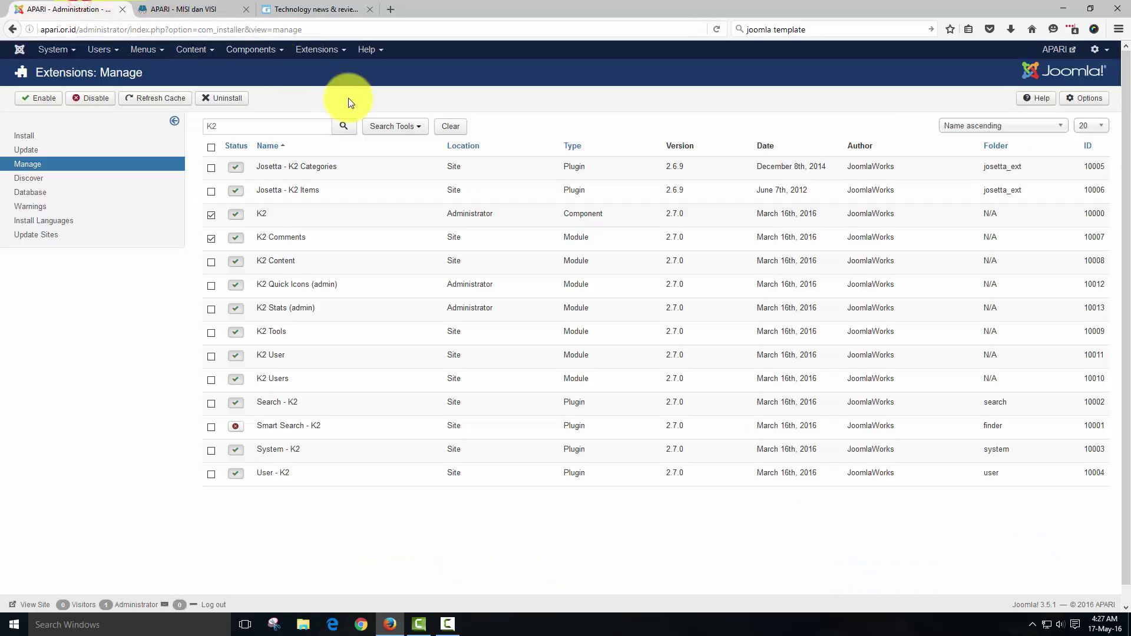
click(328, 54)
mouse_move(307, 70)
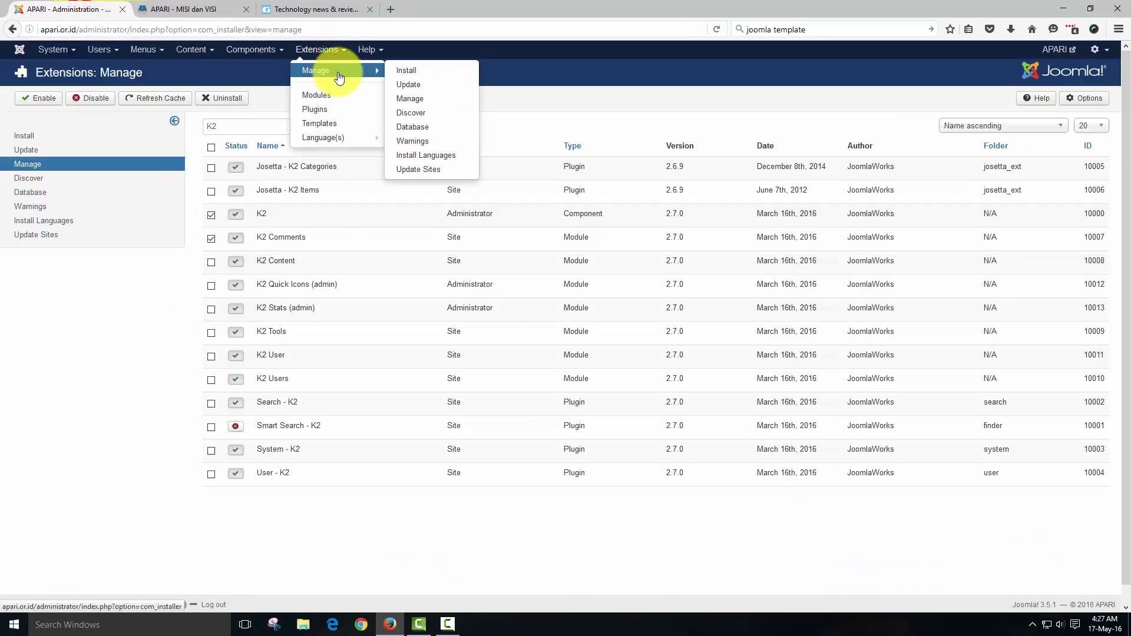
click(415, 72)
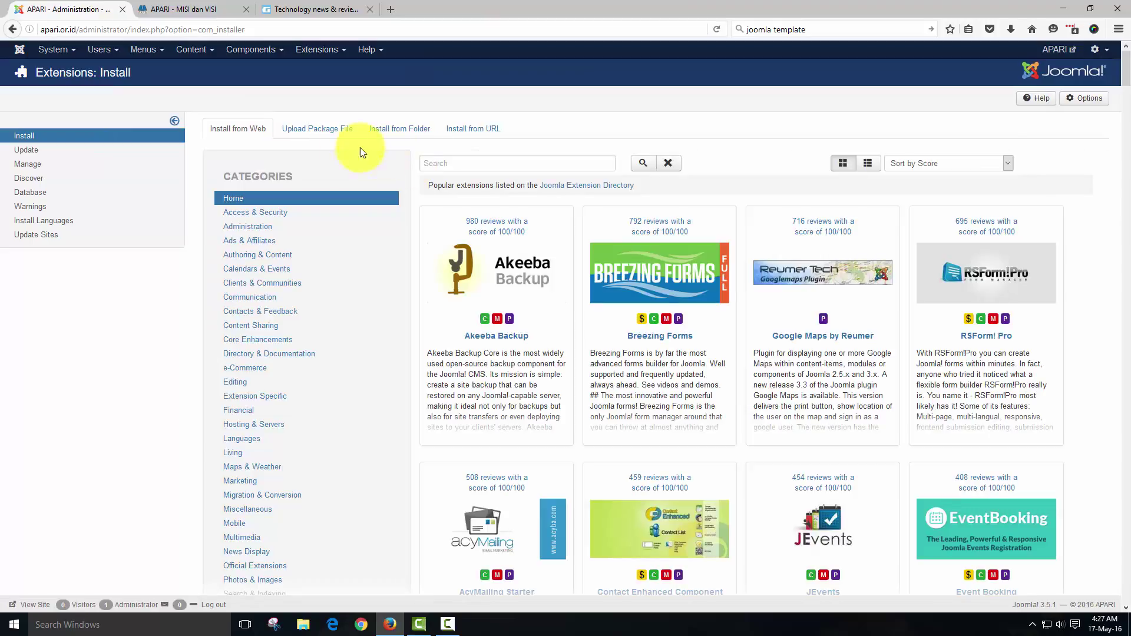
click(327, 132)
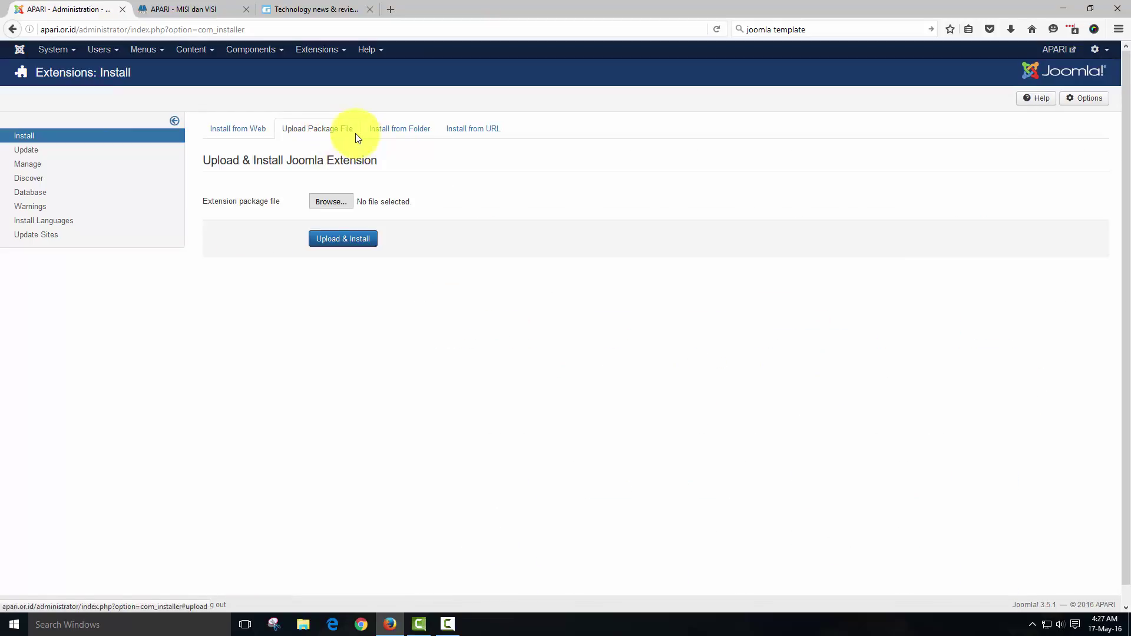
- Open the list of installed template styles
click(318, 50)
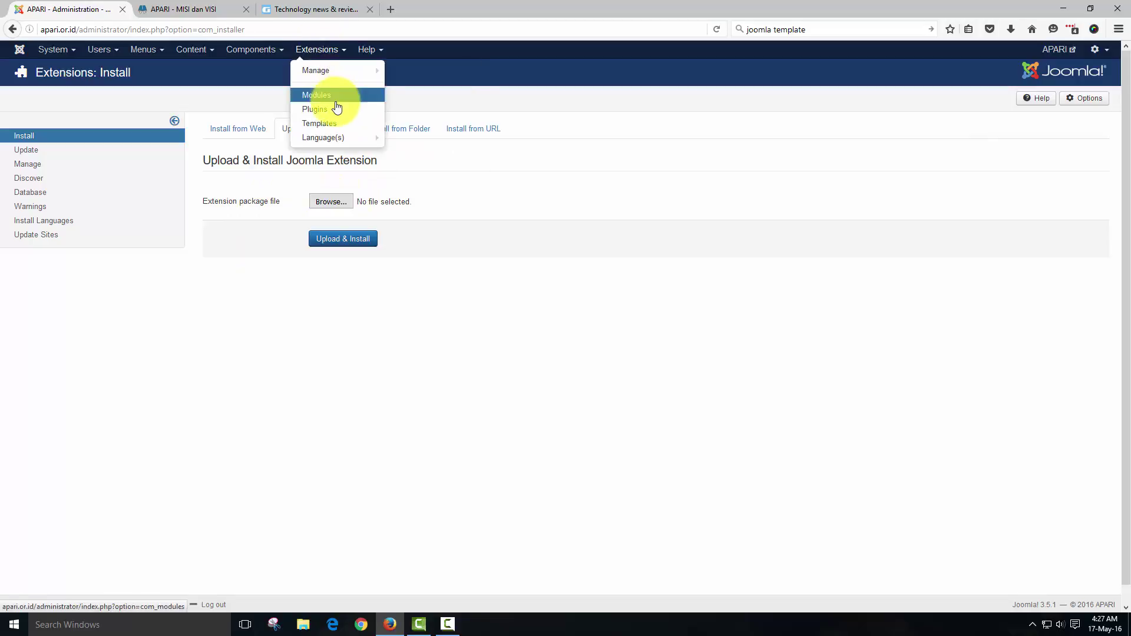
click(340, 134)
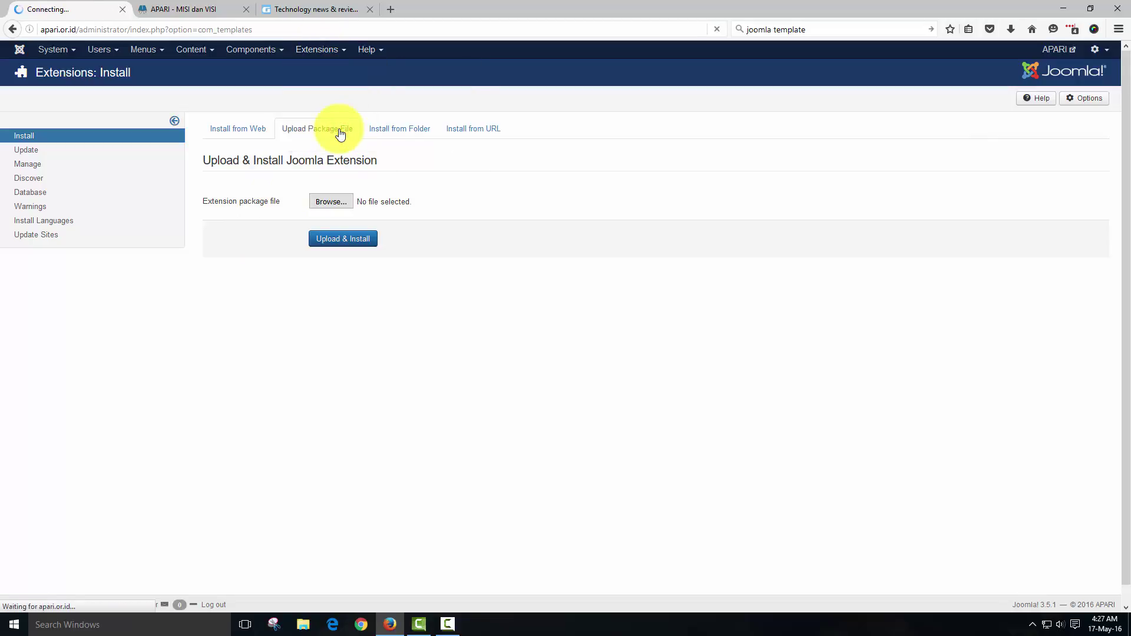
click(327, 53)
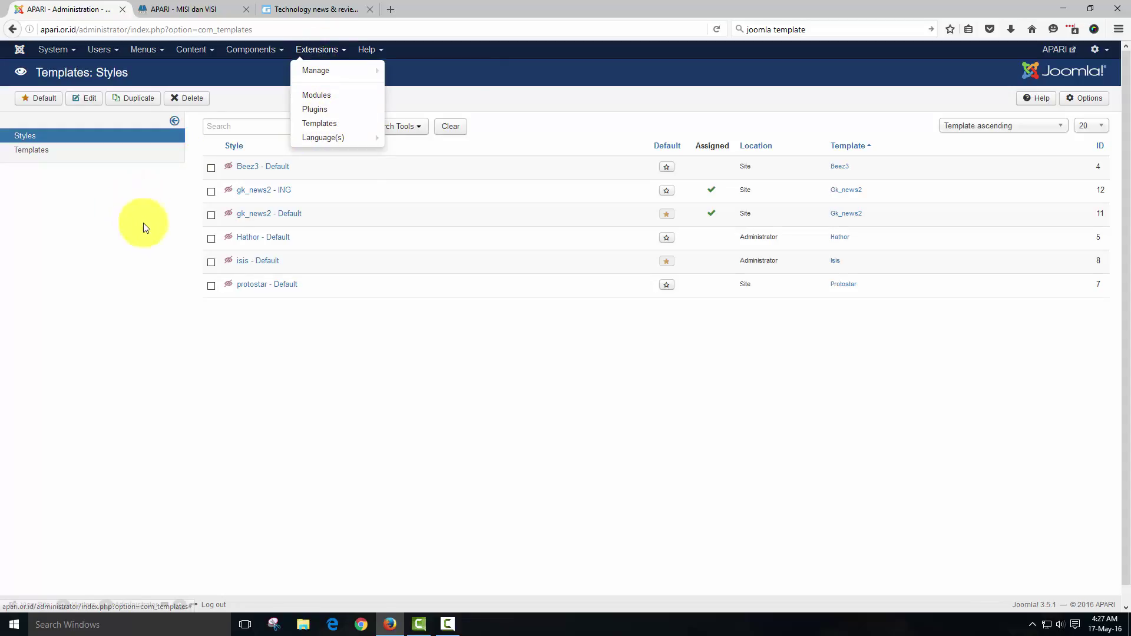
click(250, 361)
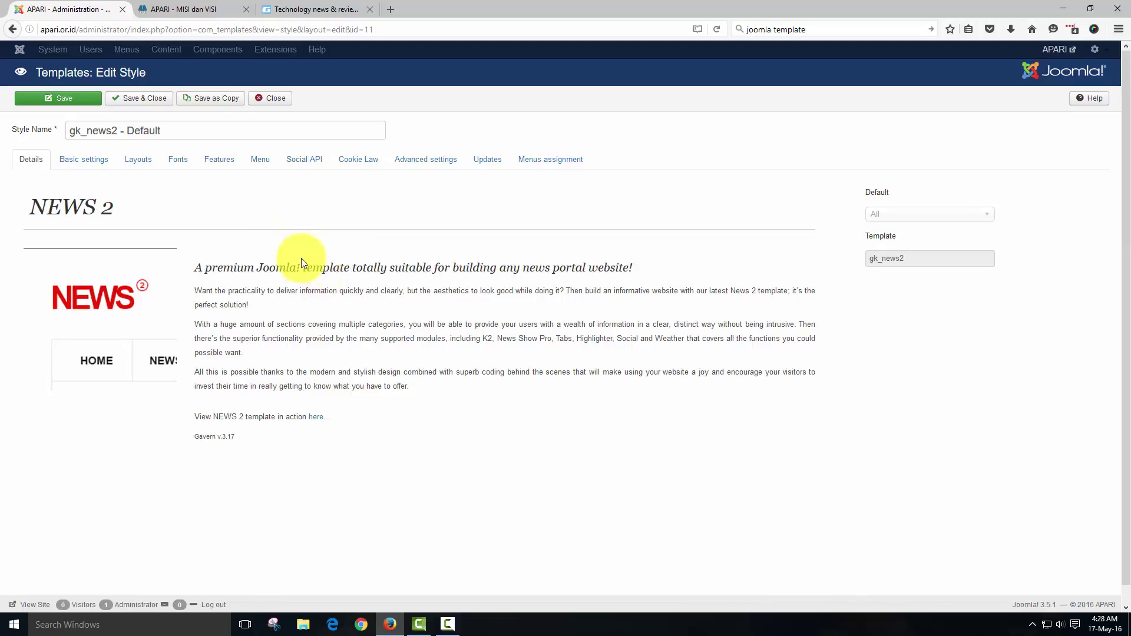
- Review the basic, layout, font and feature settings of the gk_news2 - Default template style
click(108, 169)
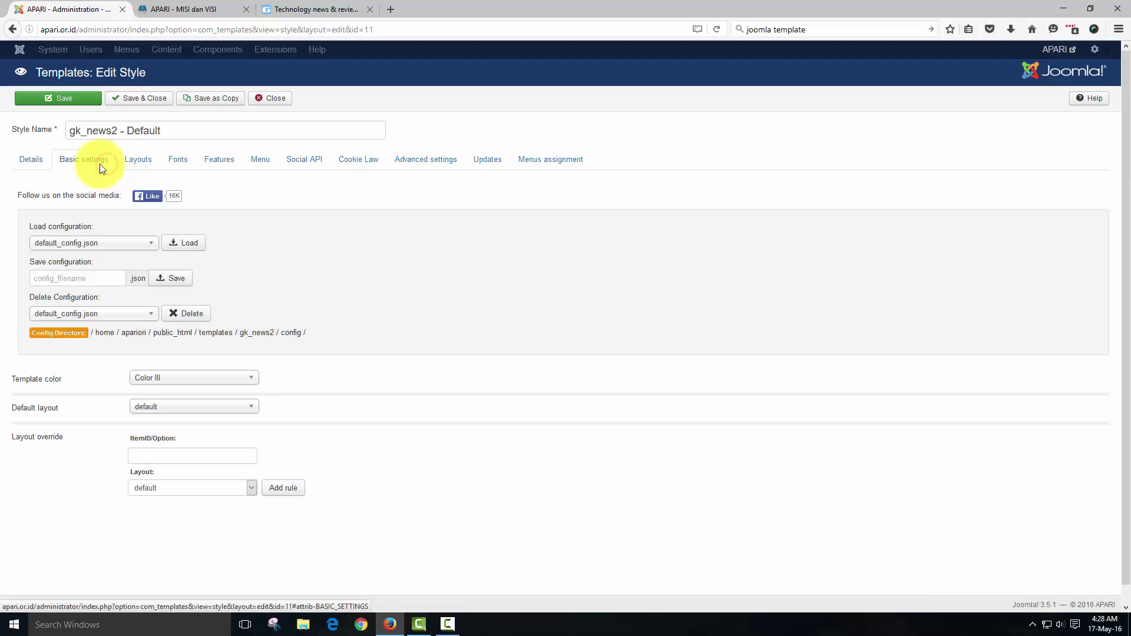
scroll(282, 324, down, 1)
scroll(132, 236, up, 1)
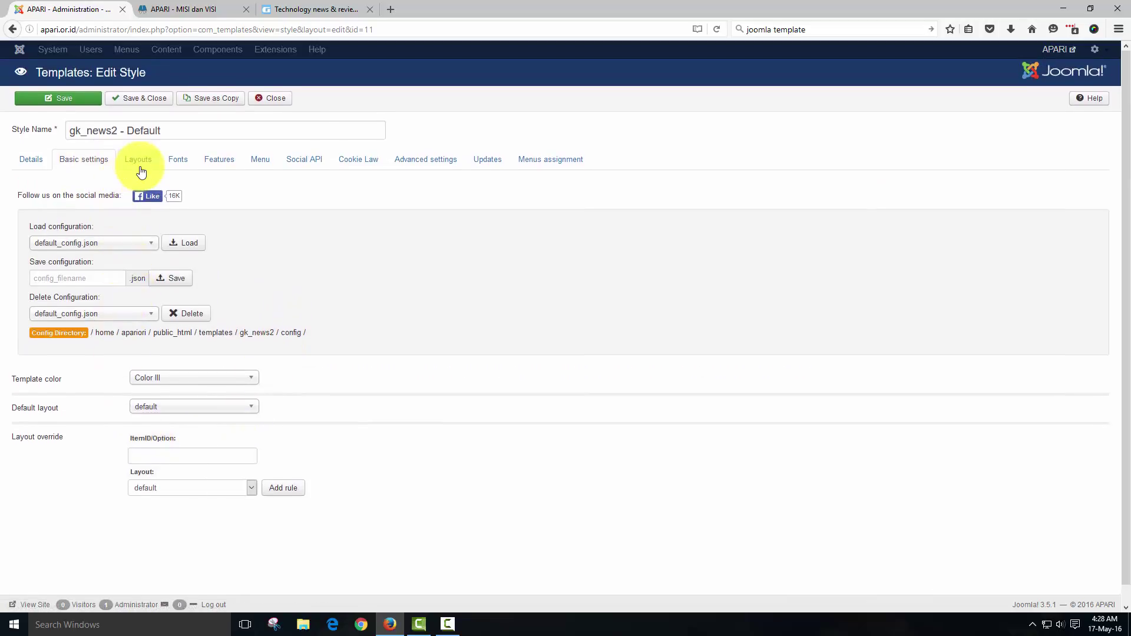
click(140, 166)
click(185, 163)
click(218, 160)
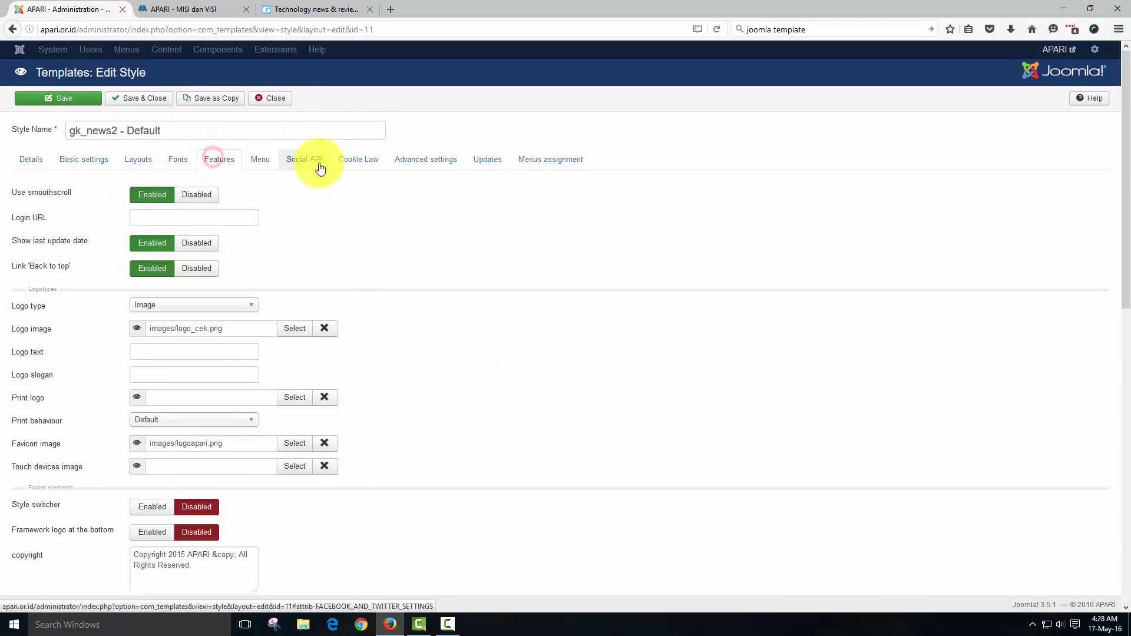
- Review the gk_news2 - Default style's menu, Social API, Cookie Law, advanced, update and menu assignment settings
click(271, 158)
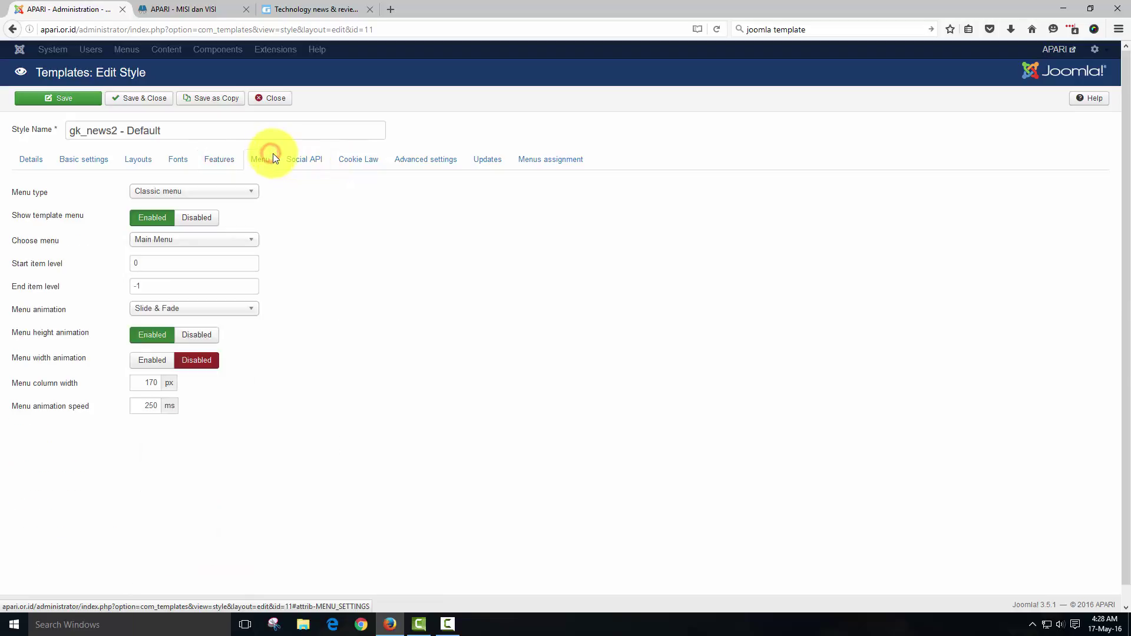
click(305, 160)
click(366, 161)
click(408, 168)
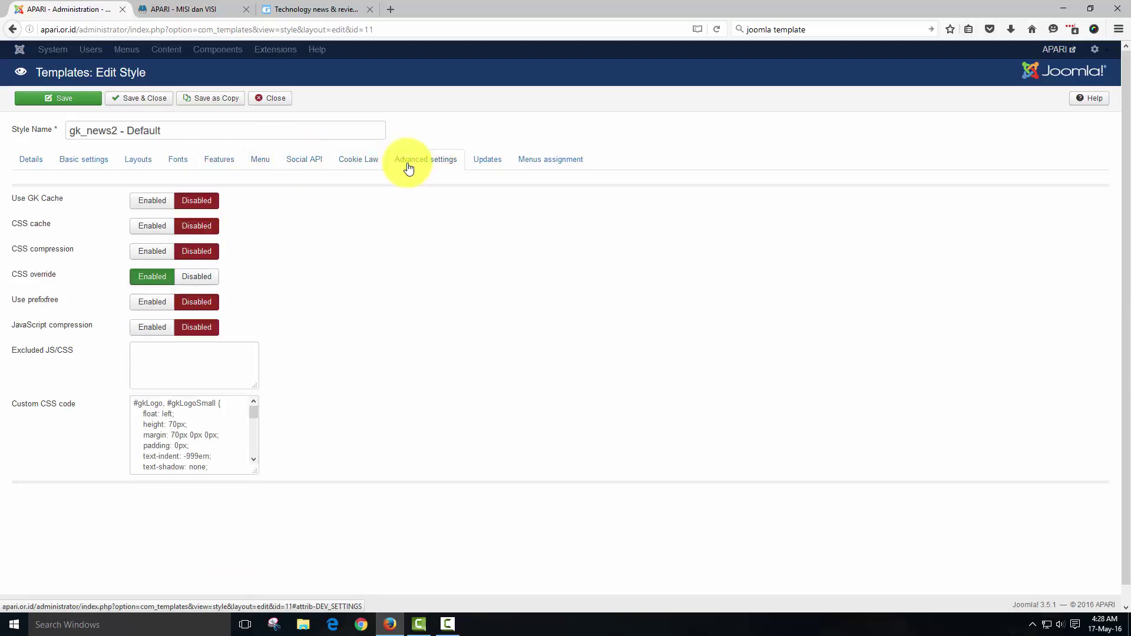
click(487, 163)
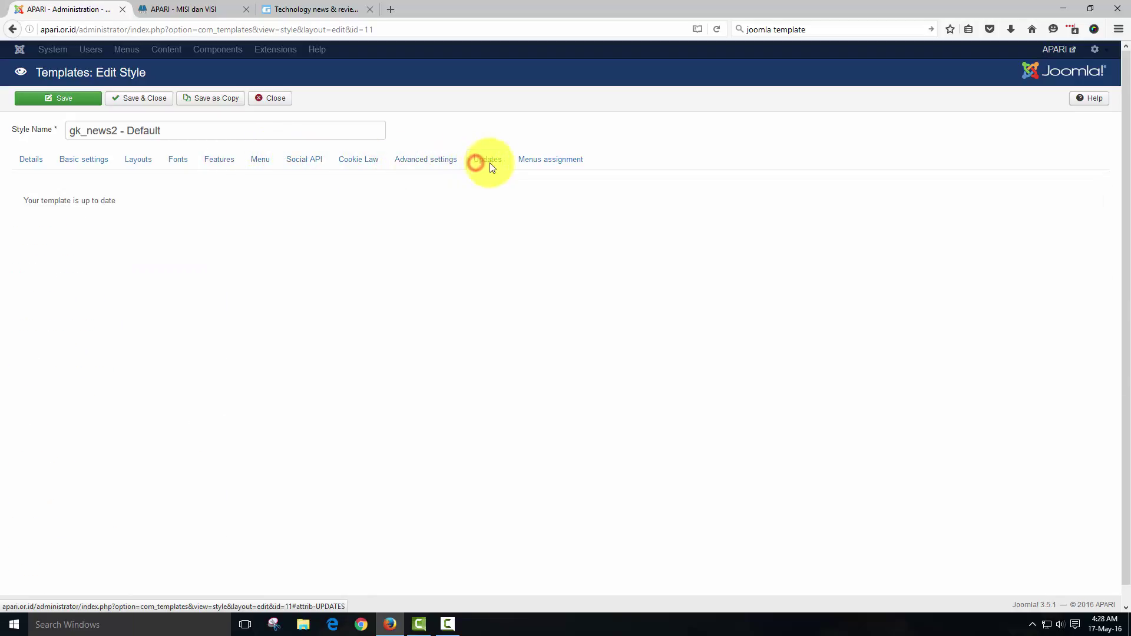
click(521, 162)
- Examine the custom CSS code in the gk_news2 - Default style's advanced settings, and close the style without saving
click(427, 154)
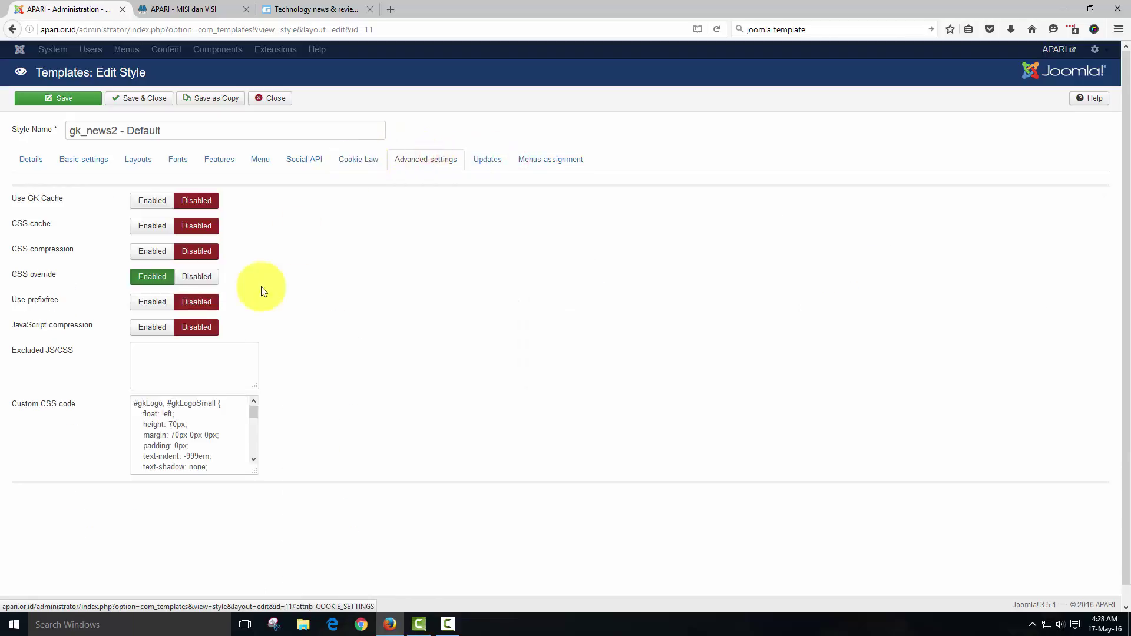
scroll(255, 415, down, 3)
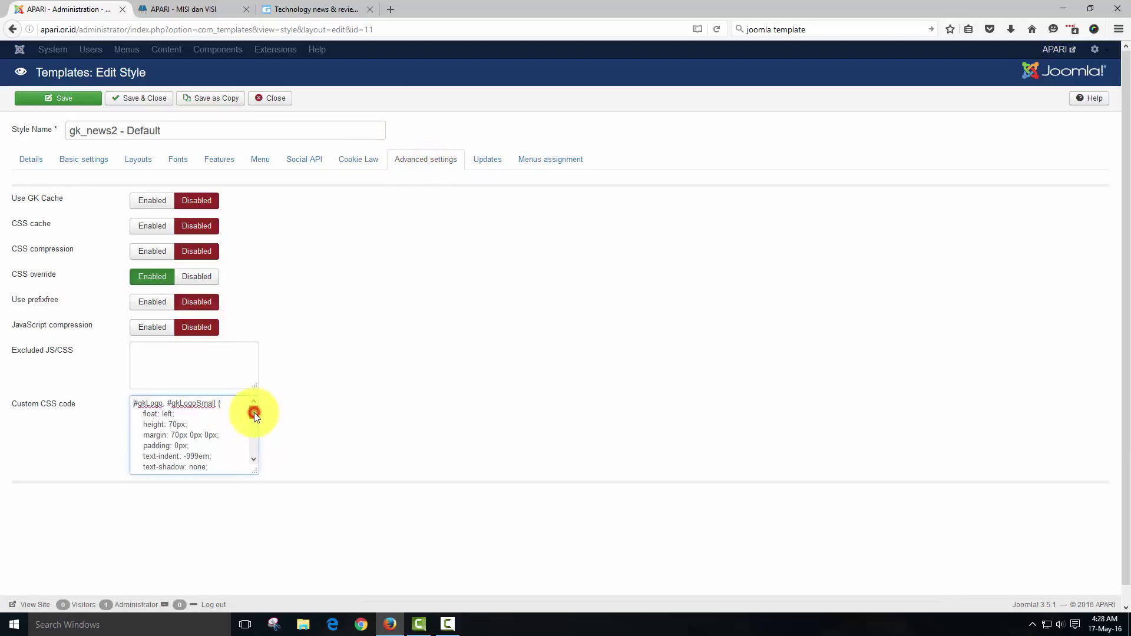
drag(253, 420, 253, 406)
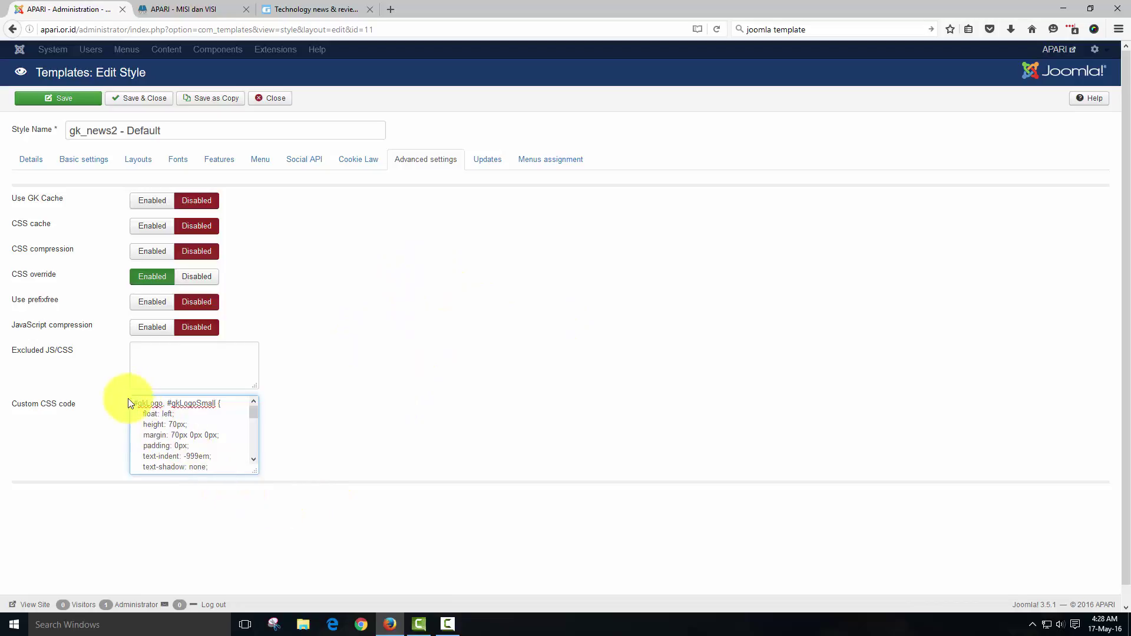
drag(135, 405, 235, 475)
click(227, 457)
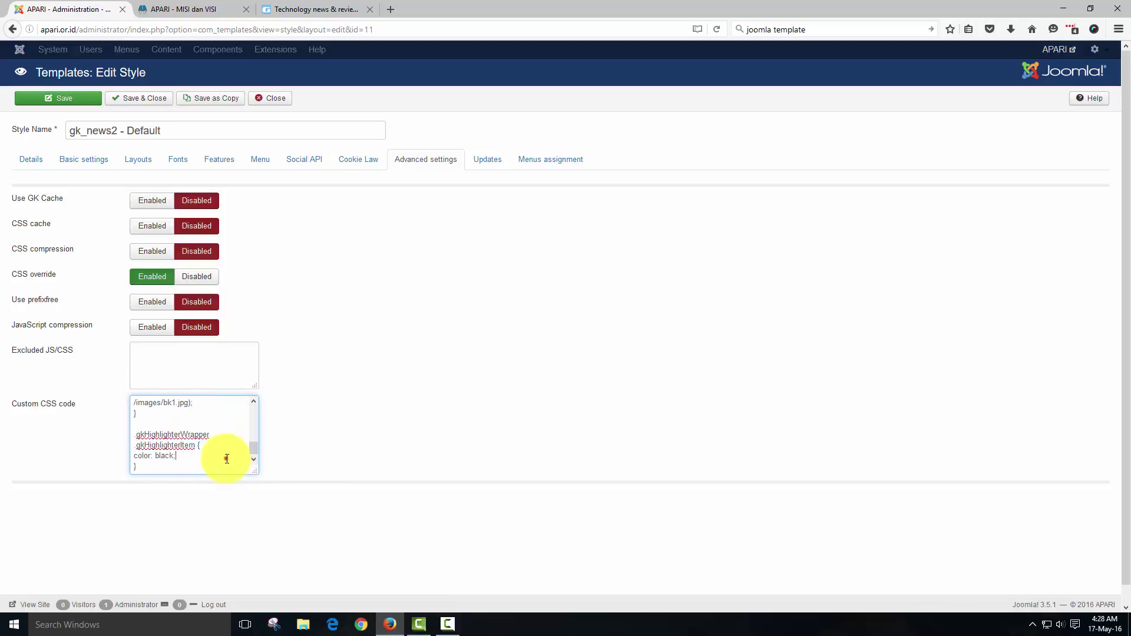
scroll(227, 459, up, 2)
scroll(227, 459, up, 2)
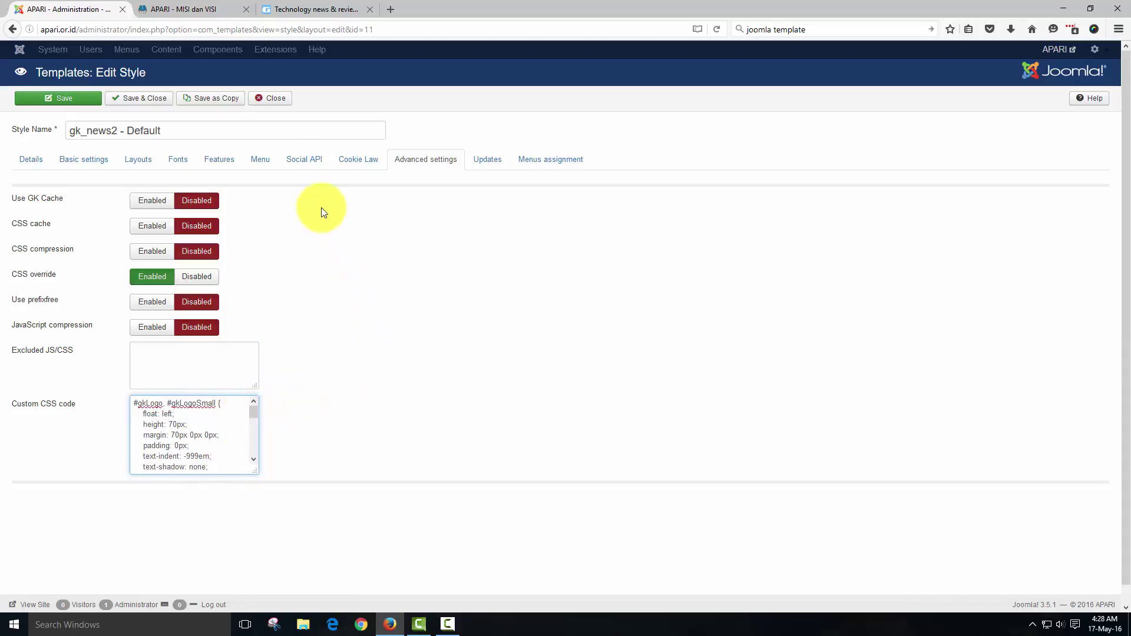
click(268, 98)
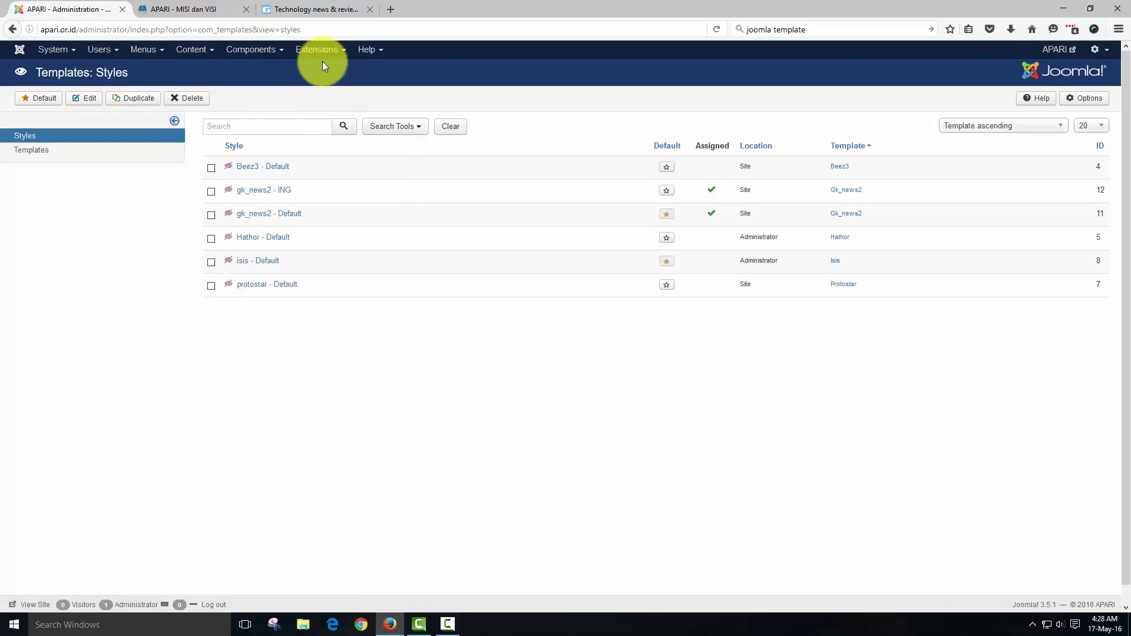
- Check the available extension and component entries, and open the list of site modules
click(323, 58)
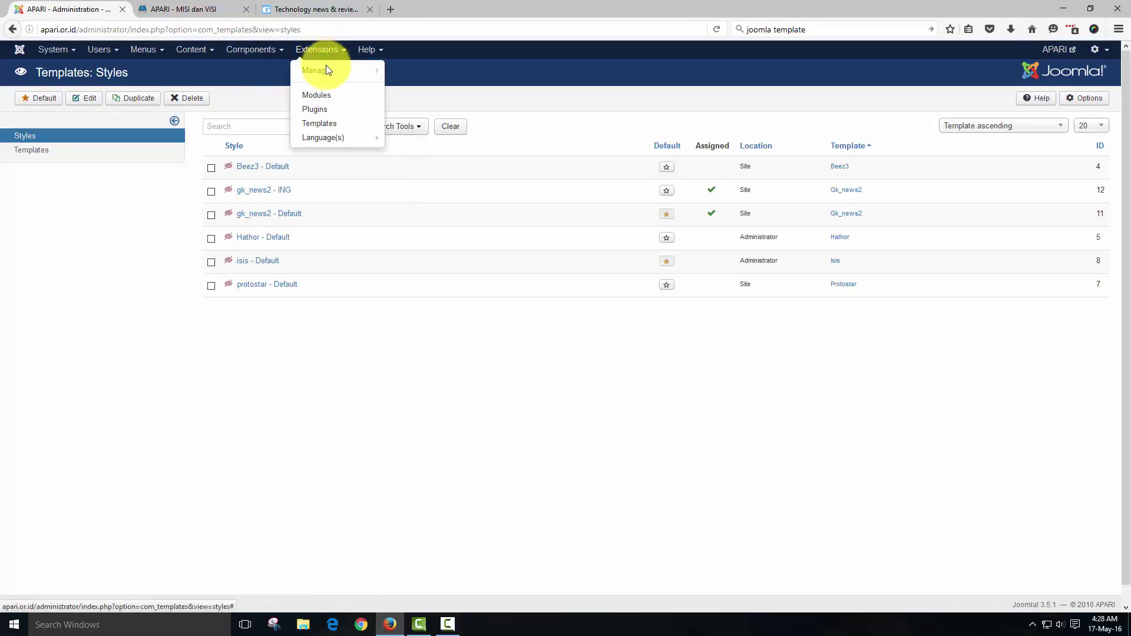
mouse_move(340, 80)
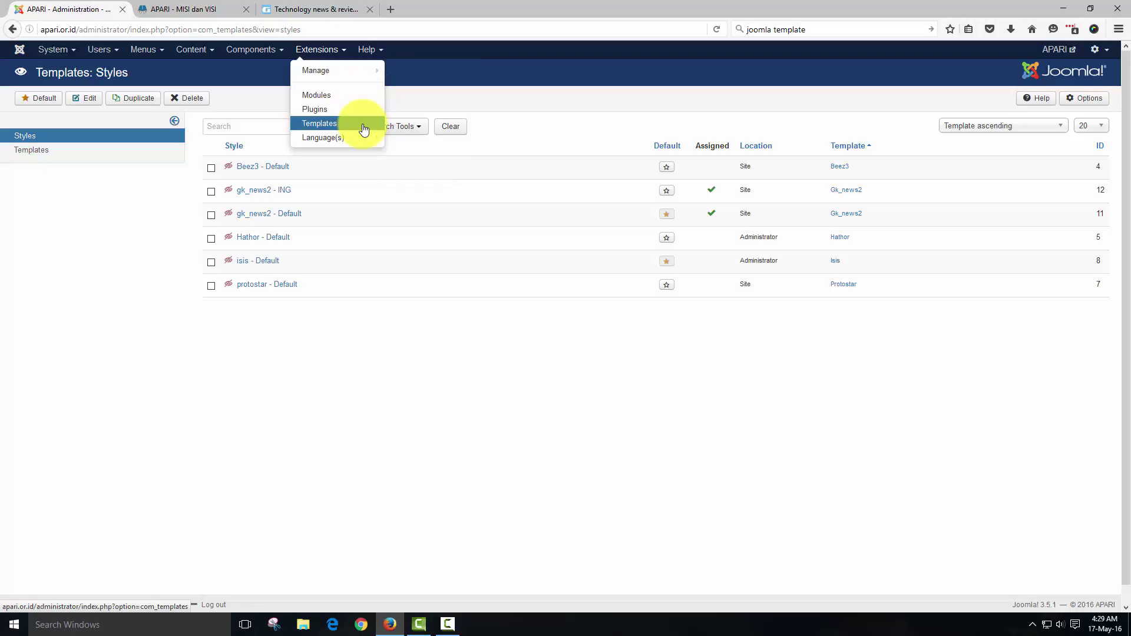
click(265, 54)
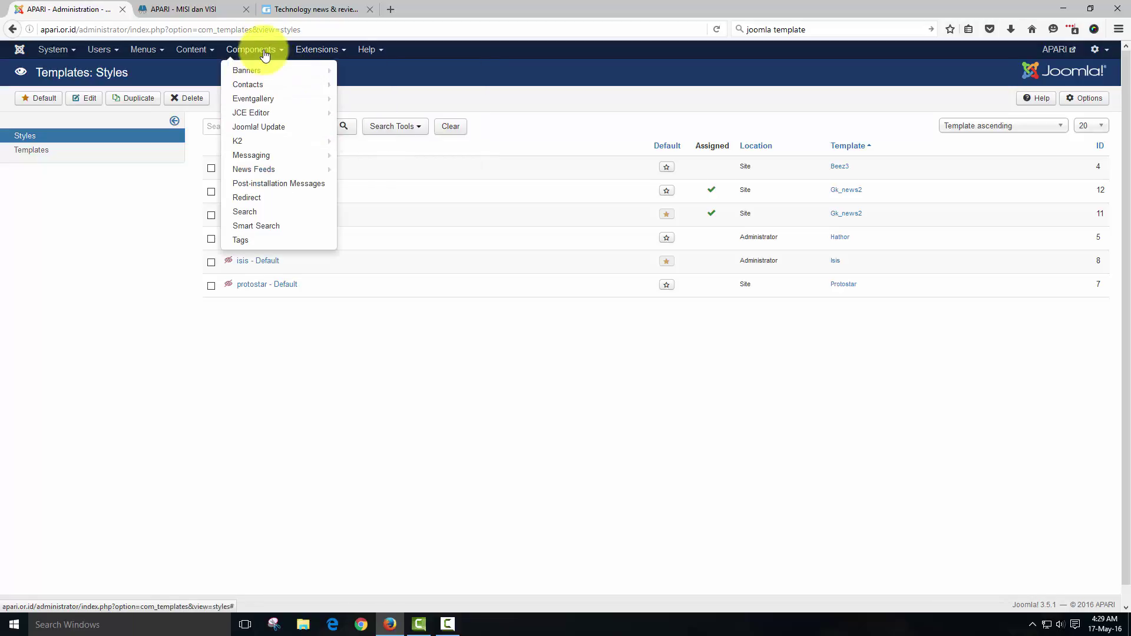
click(319, 50)
click(317, 84)
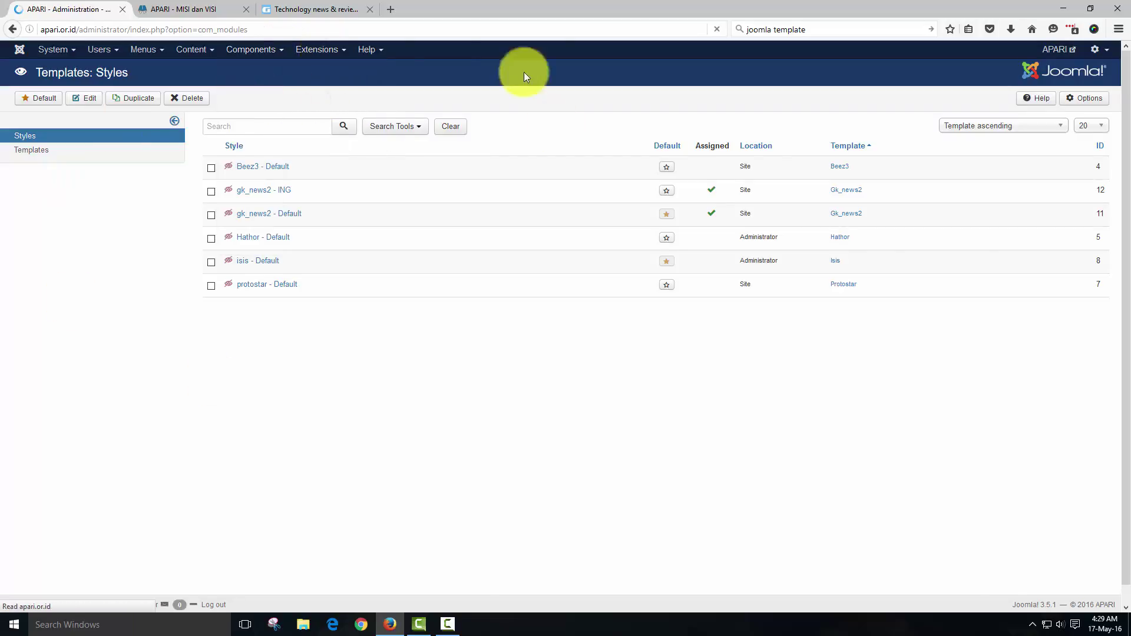
scroll(421, 315, down, 2)
scroll(400, 321, up, 2)
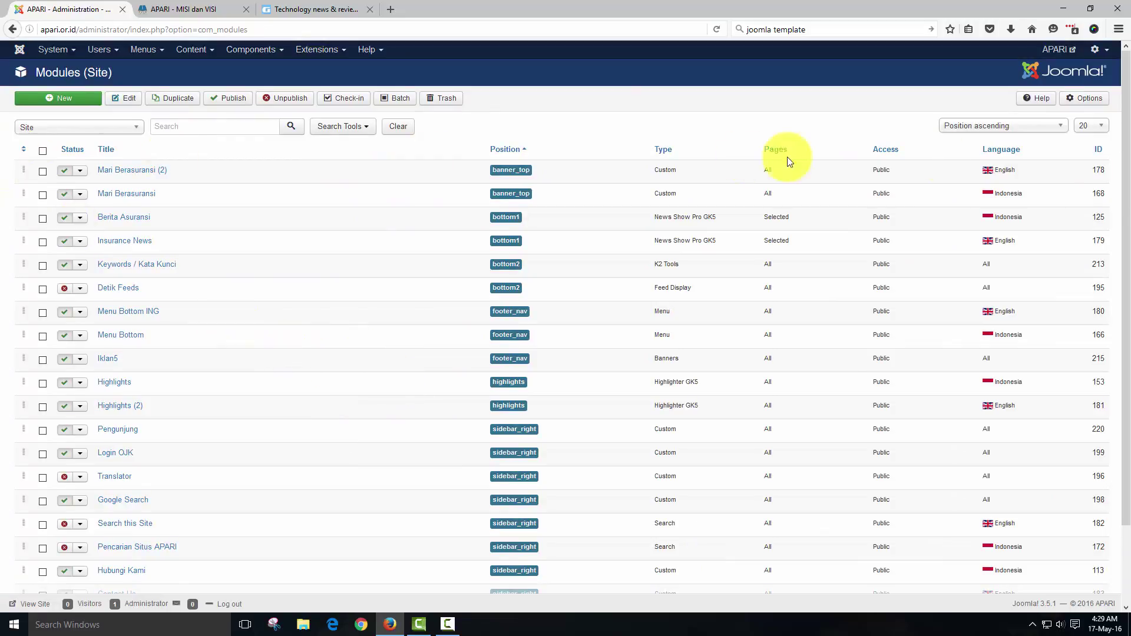
- Open the public APARI site's BERANDA page and examine its module areas, from the banner and sidebar down to the keywords
click(224, 8)
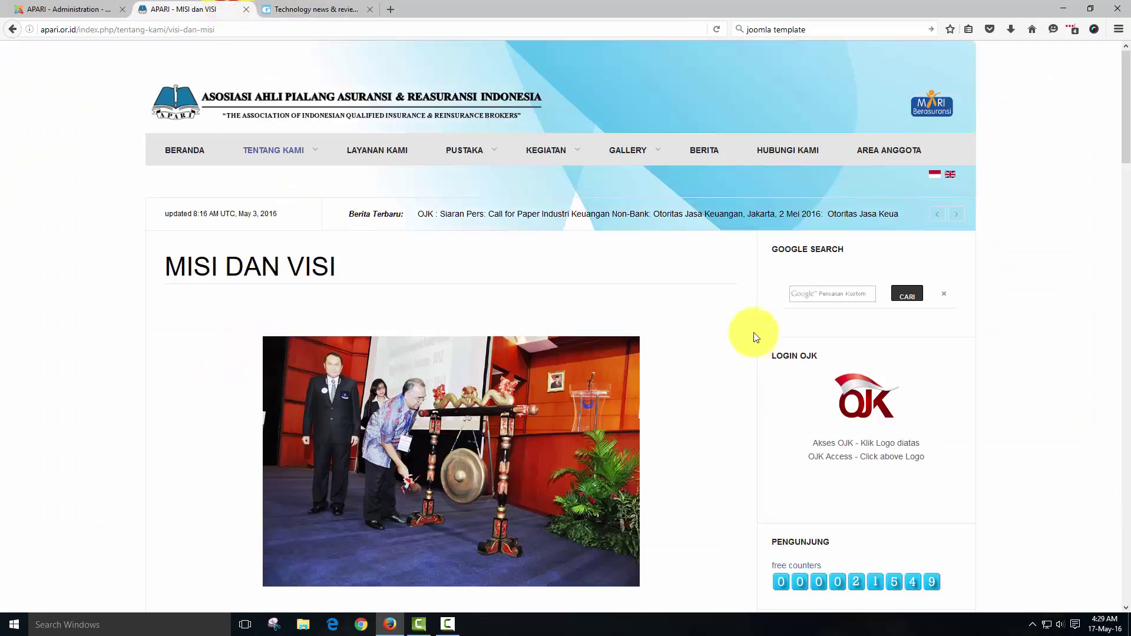
scroll(752, 333, down, 2)
scroll(666, 263, up, 2)
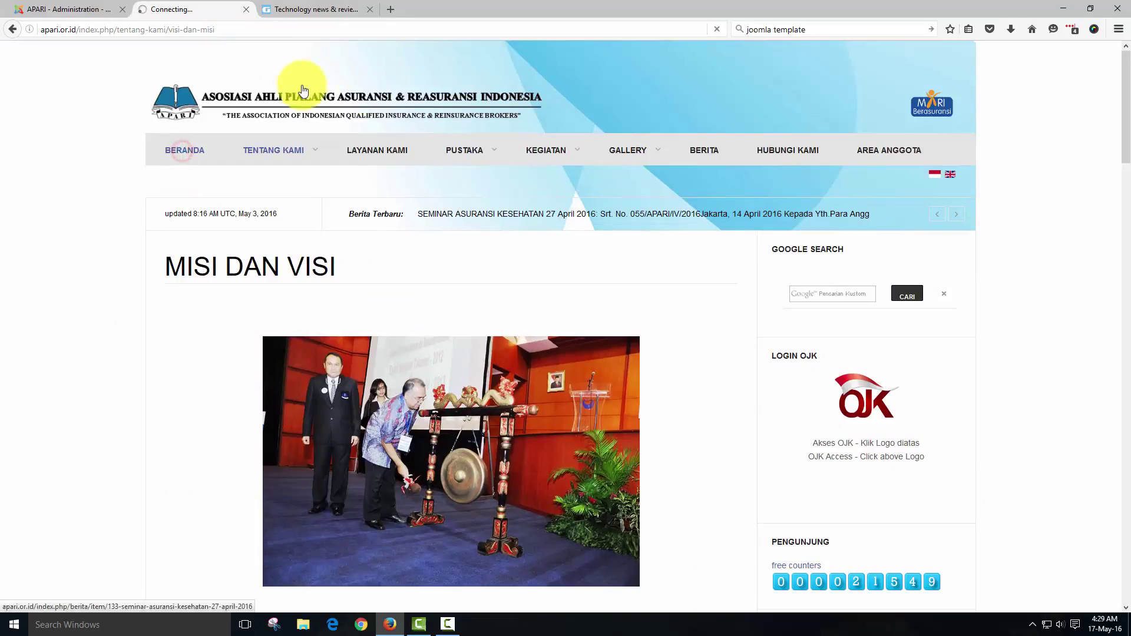
scroll(454, 305, down, 2)
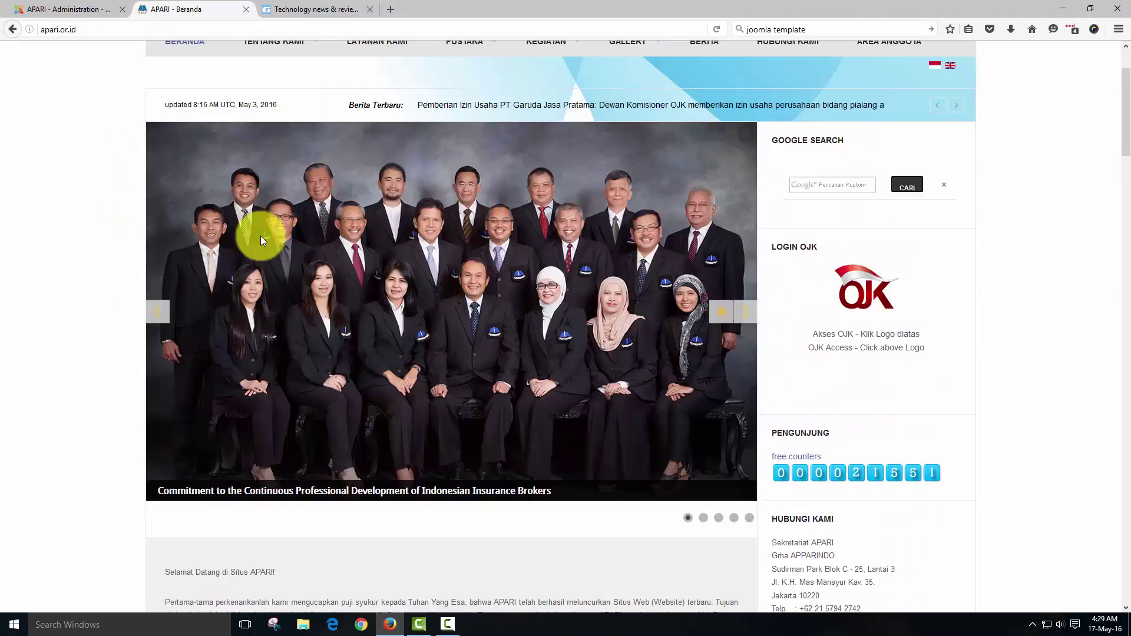
scroll(260, 236, up, 2)
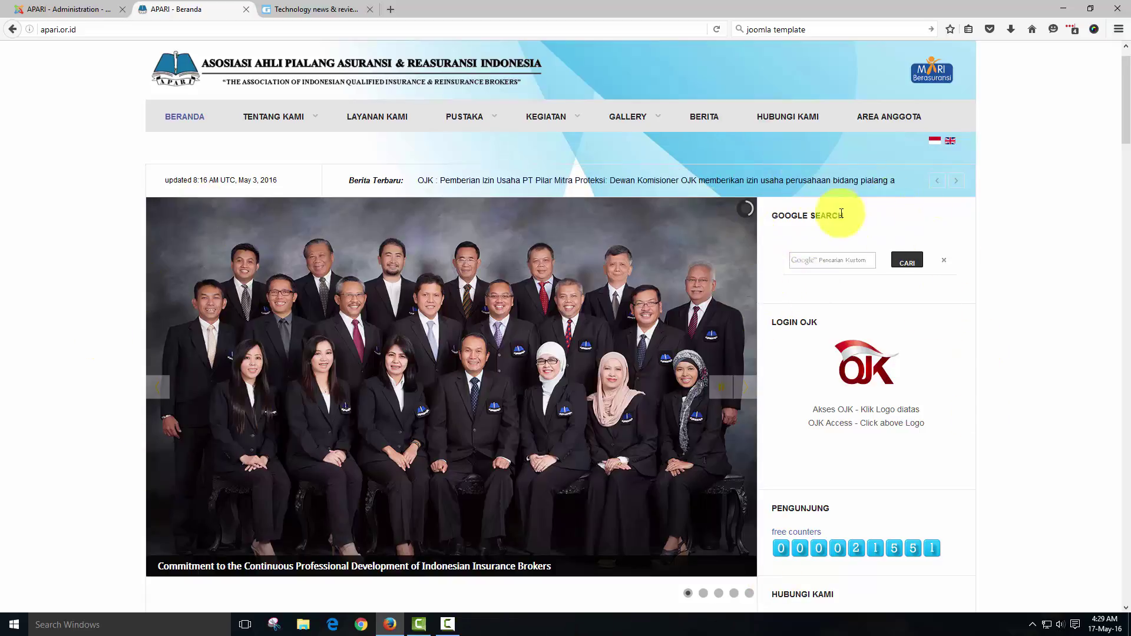
scroll(948, 365, down, 5)
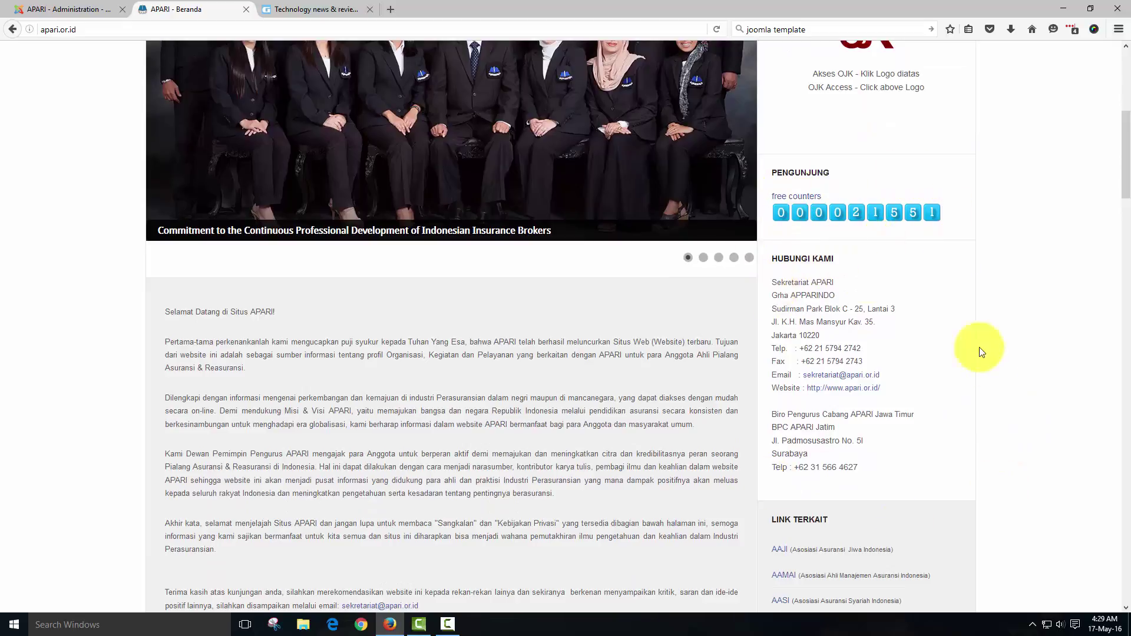
scroll(871, 444, down, 4)
scroll(427, 485, down, 3)
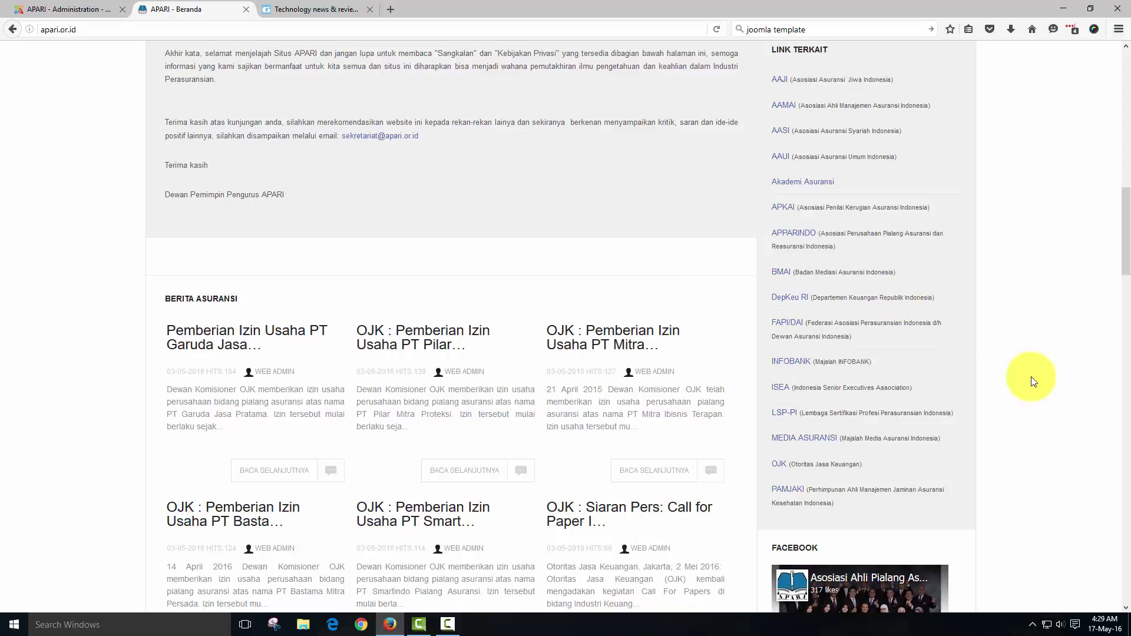
scroll(1031, 378, down, 5)
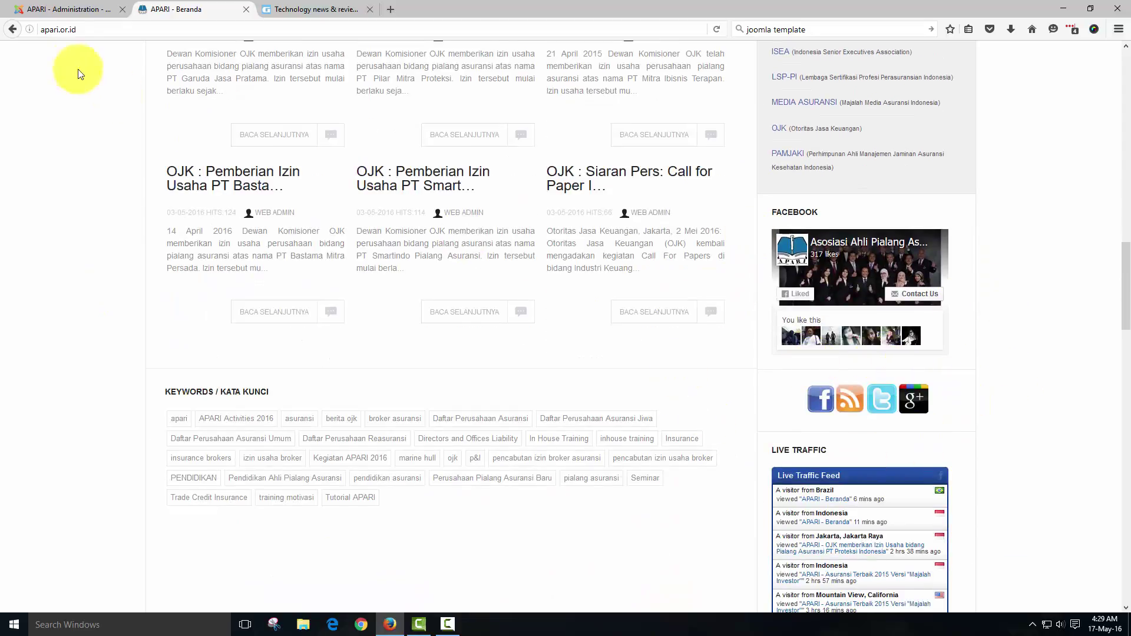
- Return to the administrator's site modules list and compare its titles and positions with the public page
click(59, 8)
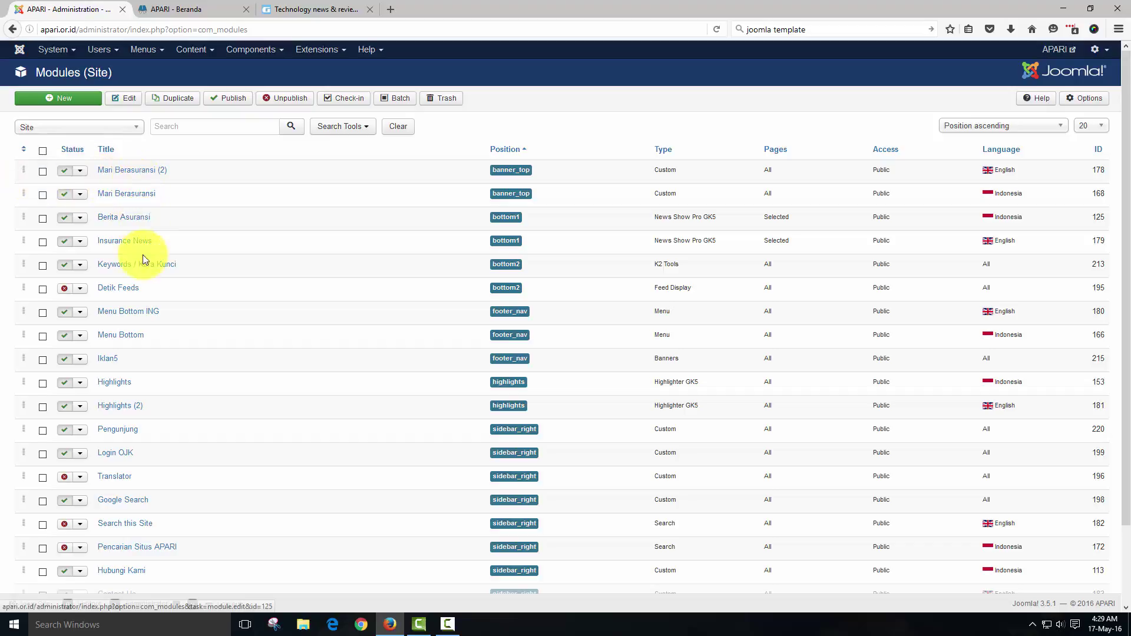
scroll(152, 401, down, 3)
scroll(152, 401, up, 3)
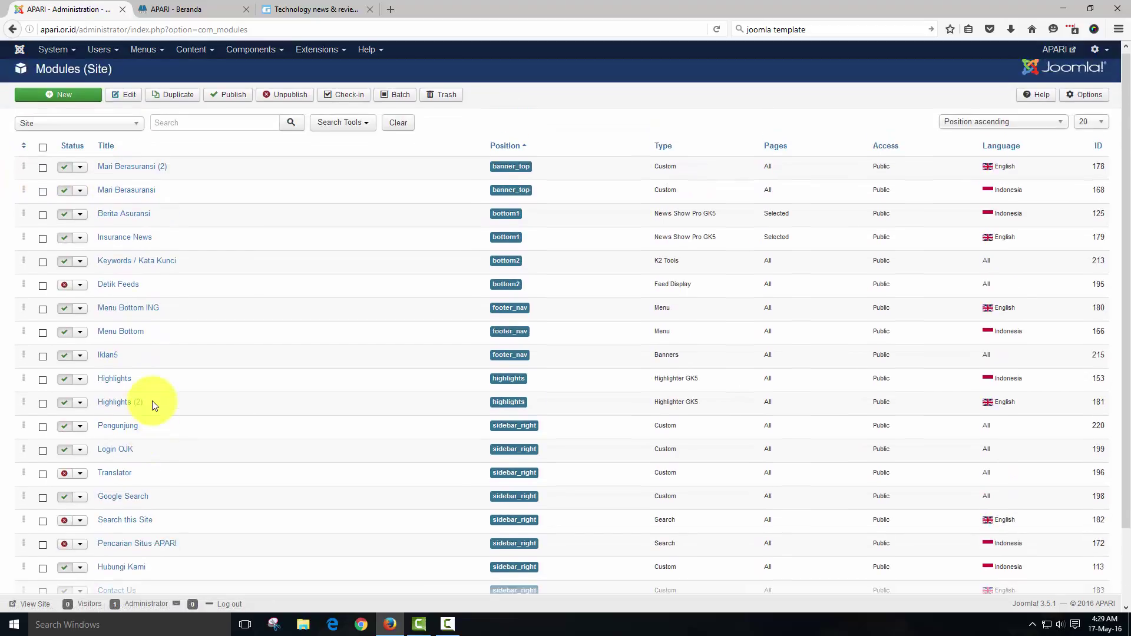
scroll(150, 402, down, 3)
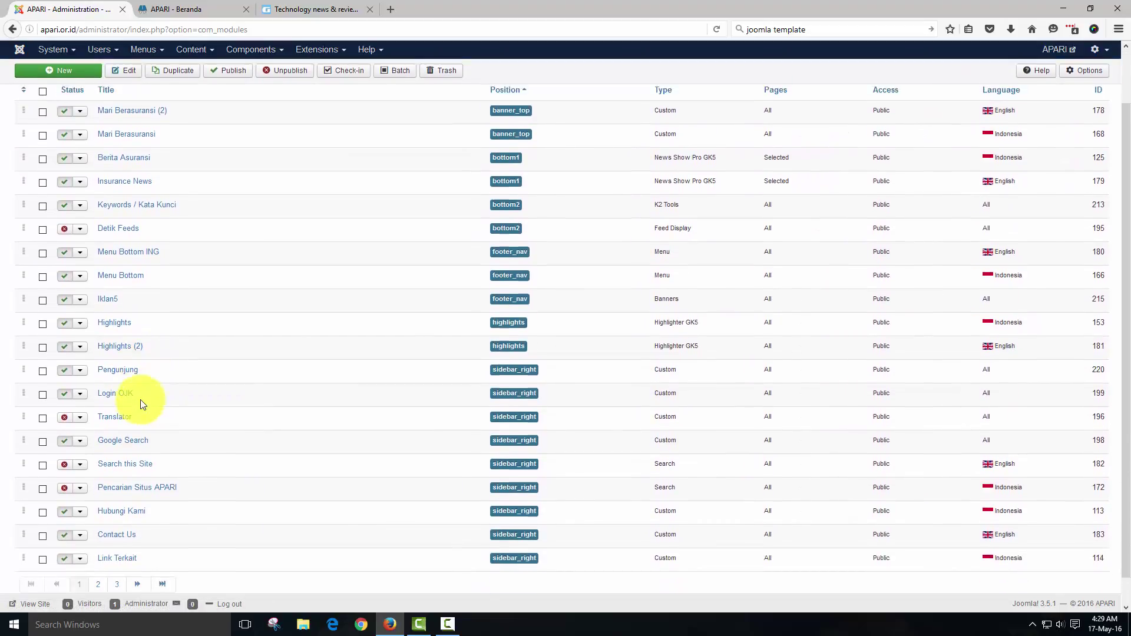
- Start a new site module and look through the module types offered
scroll(142, 399, up, 3)
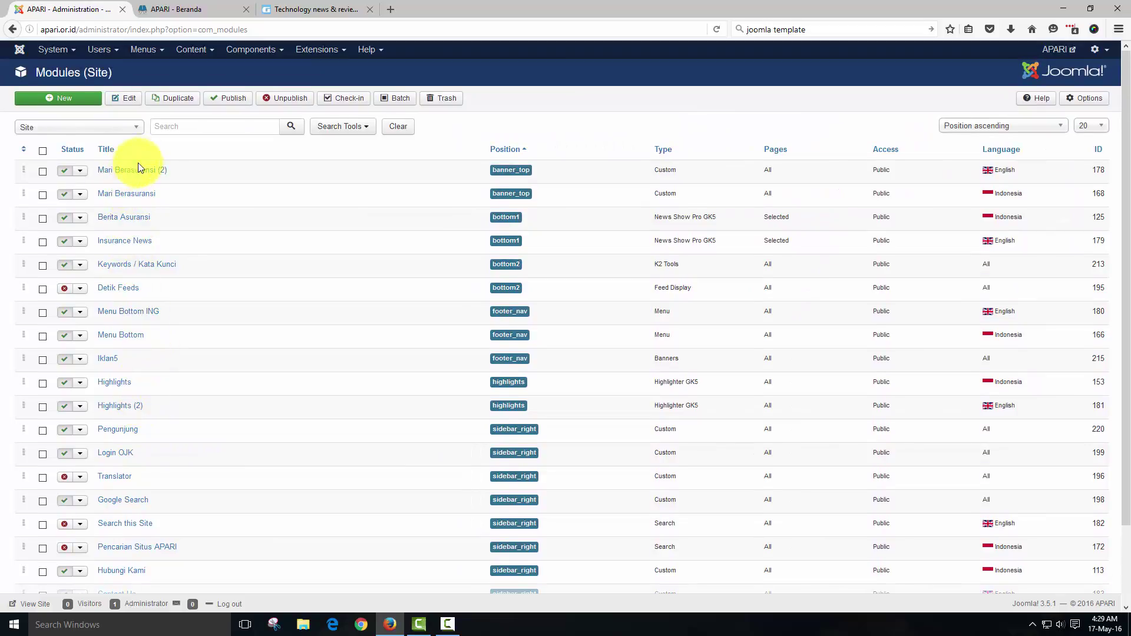
click(46, 103)
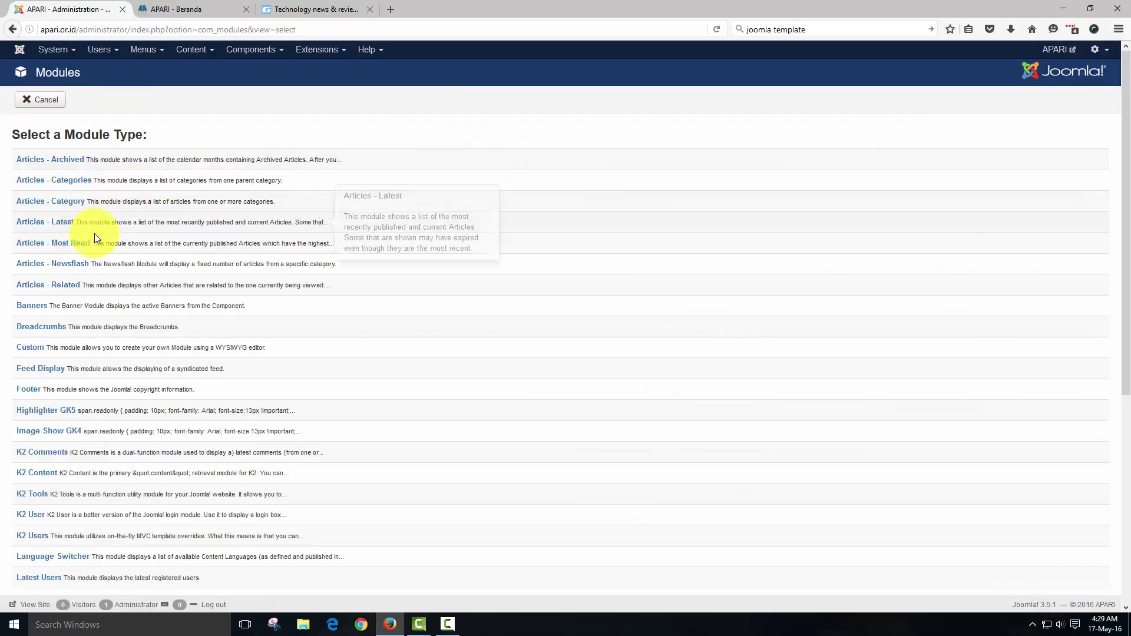
scroll(94, 233, down, 3)
scroll(95, 235, up, 3)
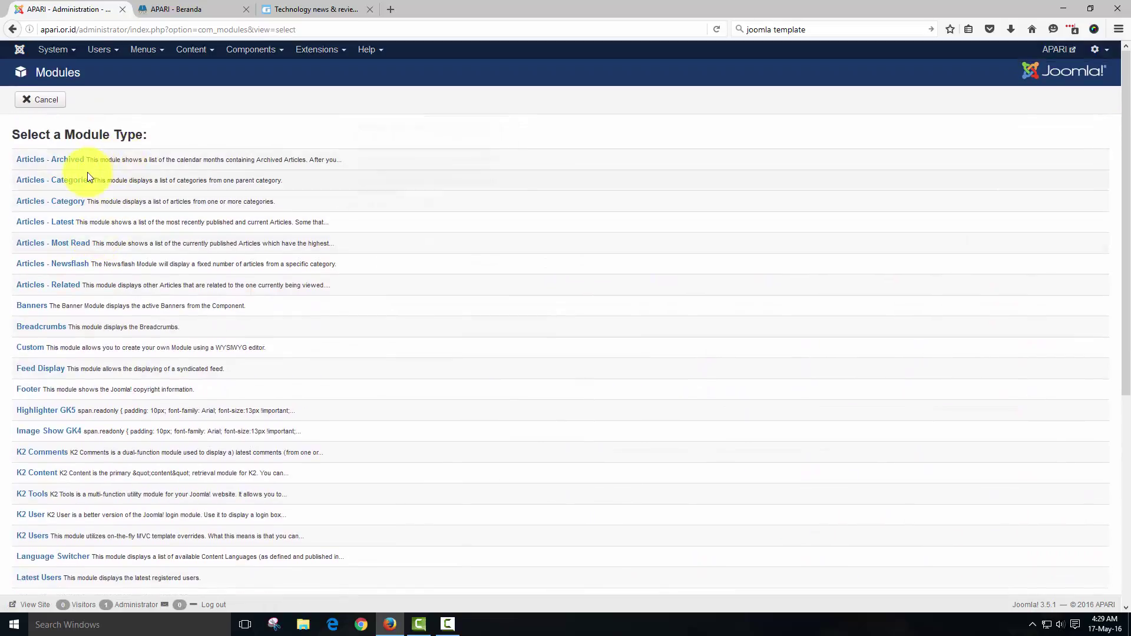
- Switch to the public APARI home page and examine its header, latest news line and image slideshow
click(280, 9)
click(222, 10)
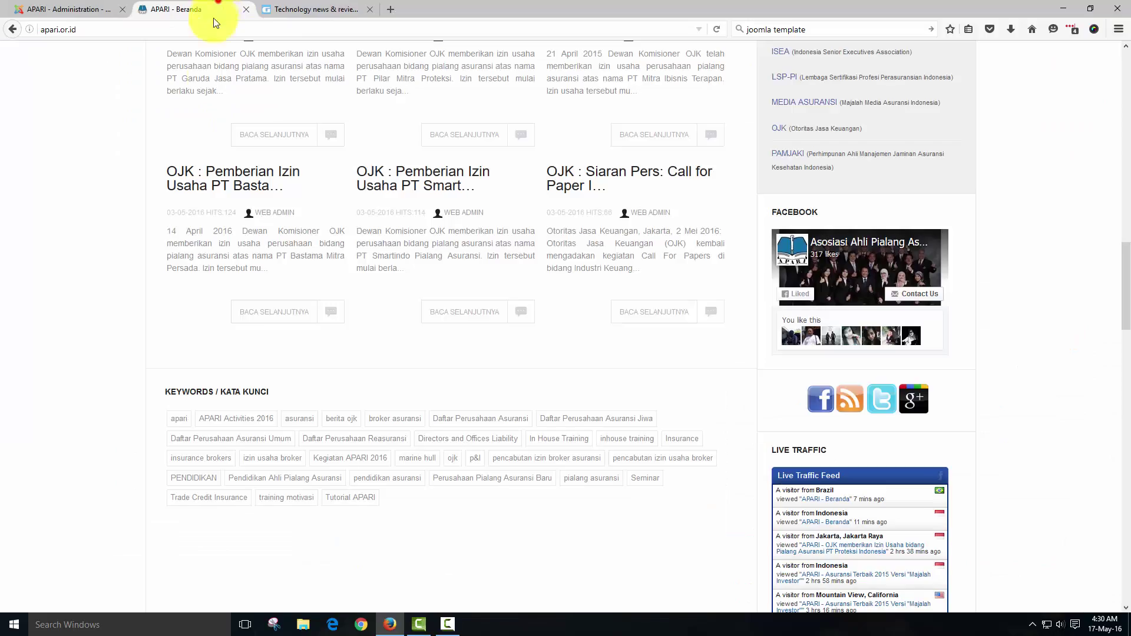
scroll(467, 273, up, 10)
scroll(442, 244, up, 5)
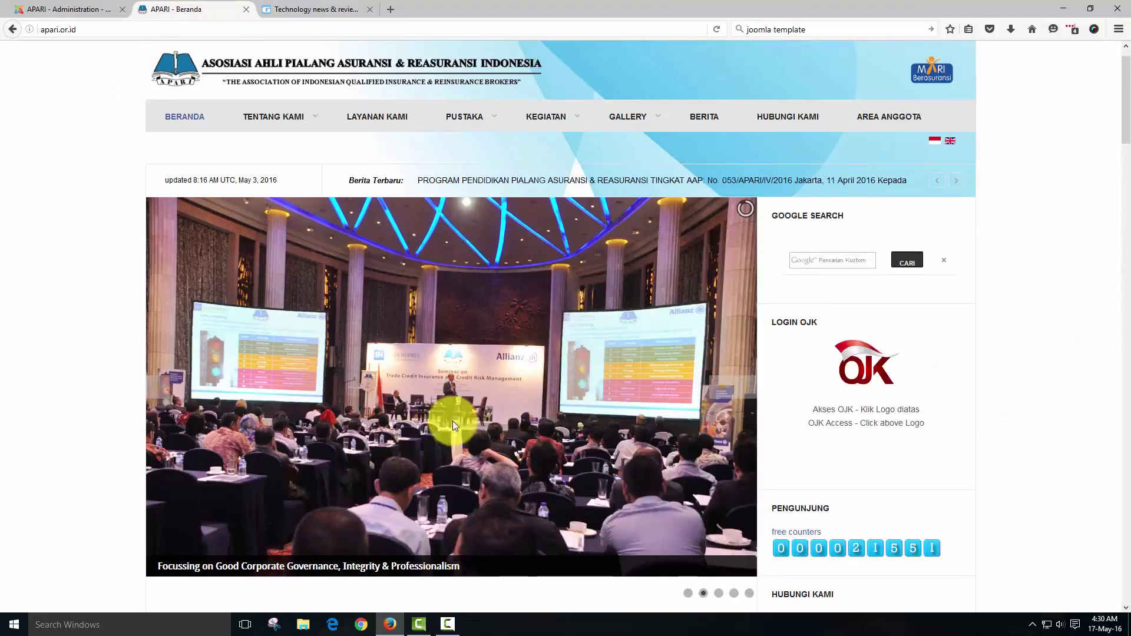
- Review the remaining module types, and compare them with the public home page down to its footer banner
click(88, 10)
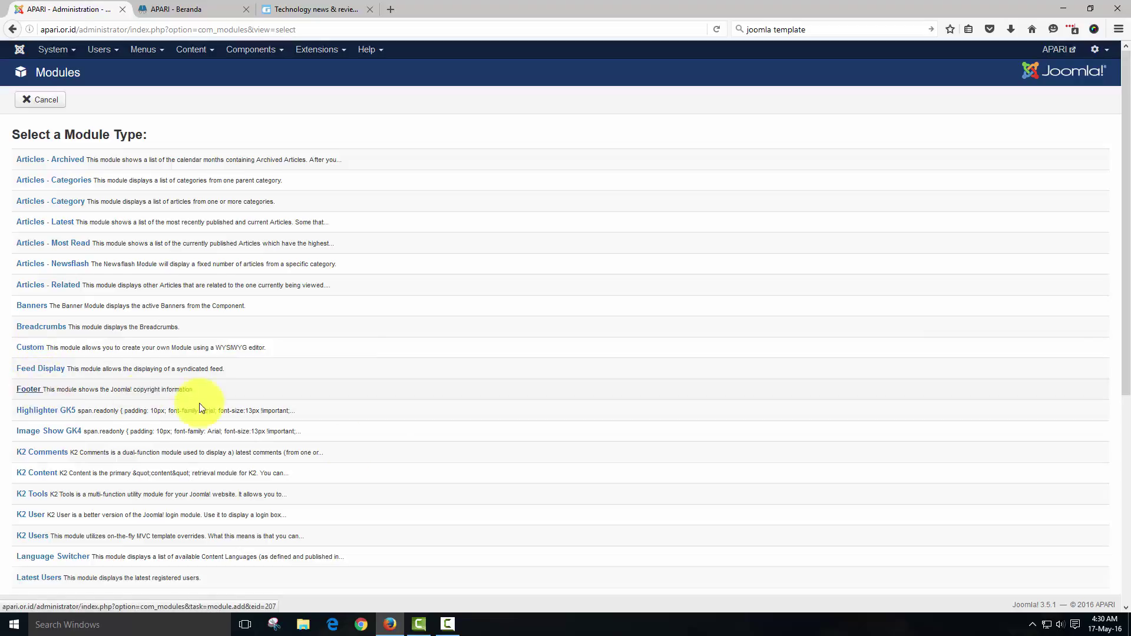
scroll(236, 460, down, 5)
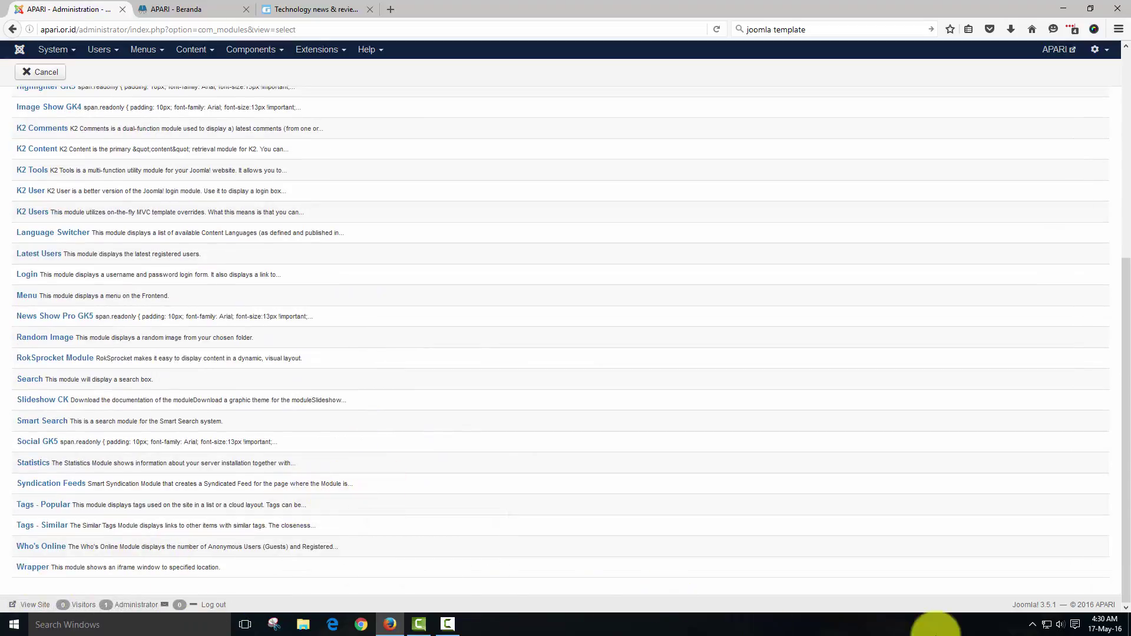
click(156, 9)
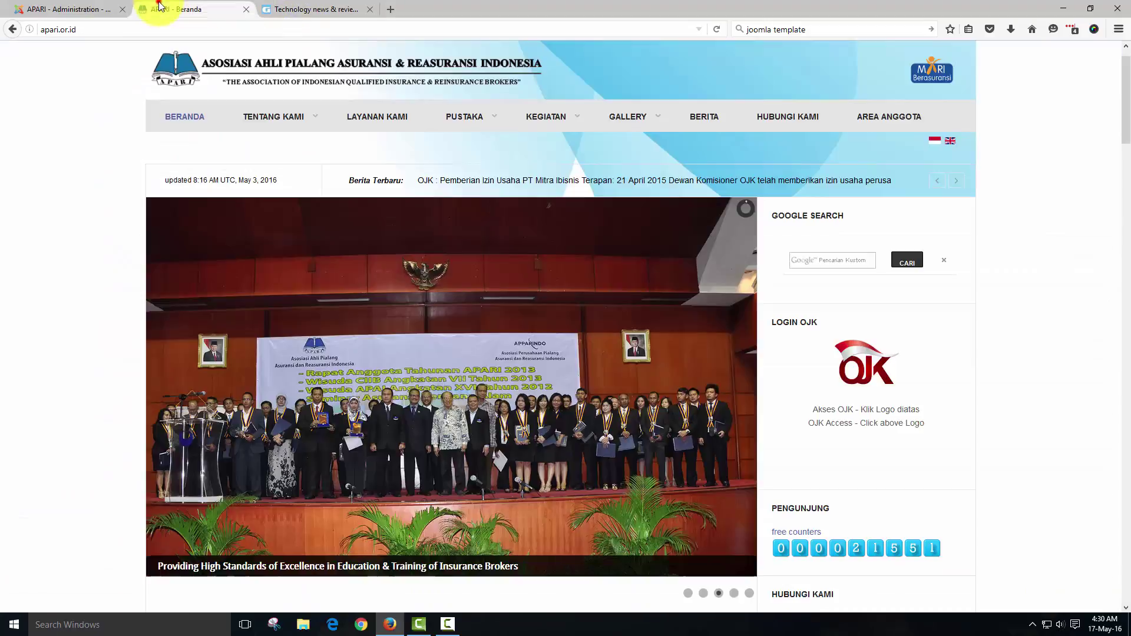
scroll(570, 575, down, 10)
scroll(580, 545, down, 15)
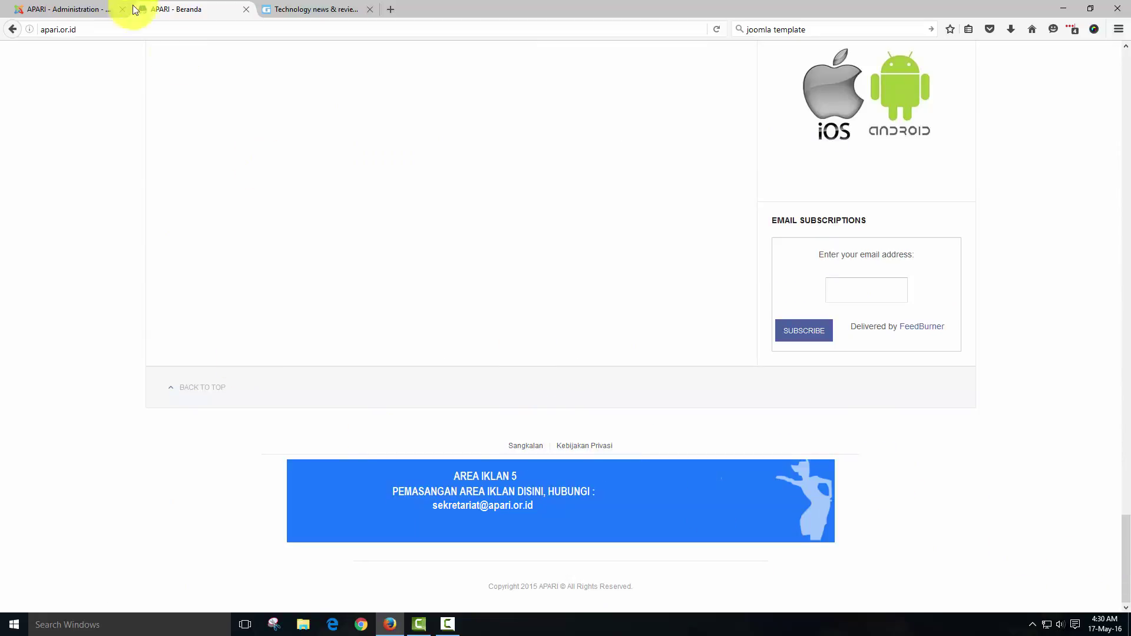
- Look back through the module type list in the administrator, and cancel creating the new module
click(109, 9)
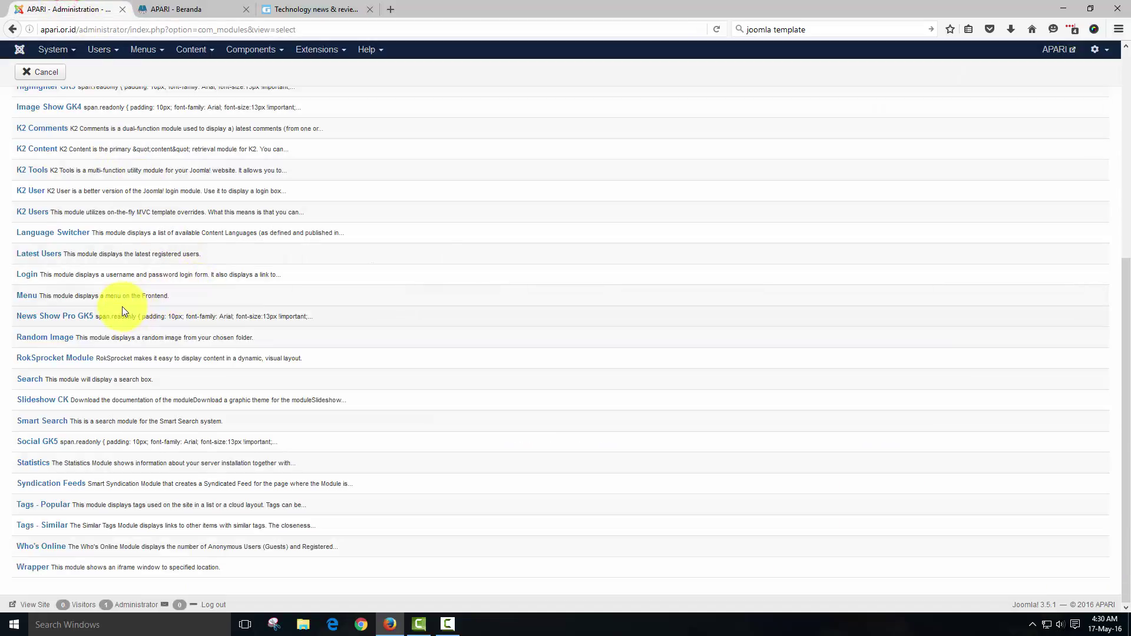
scroll(117, 304, up, 4)
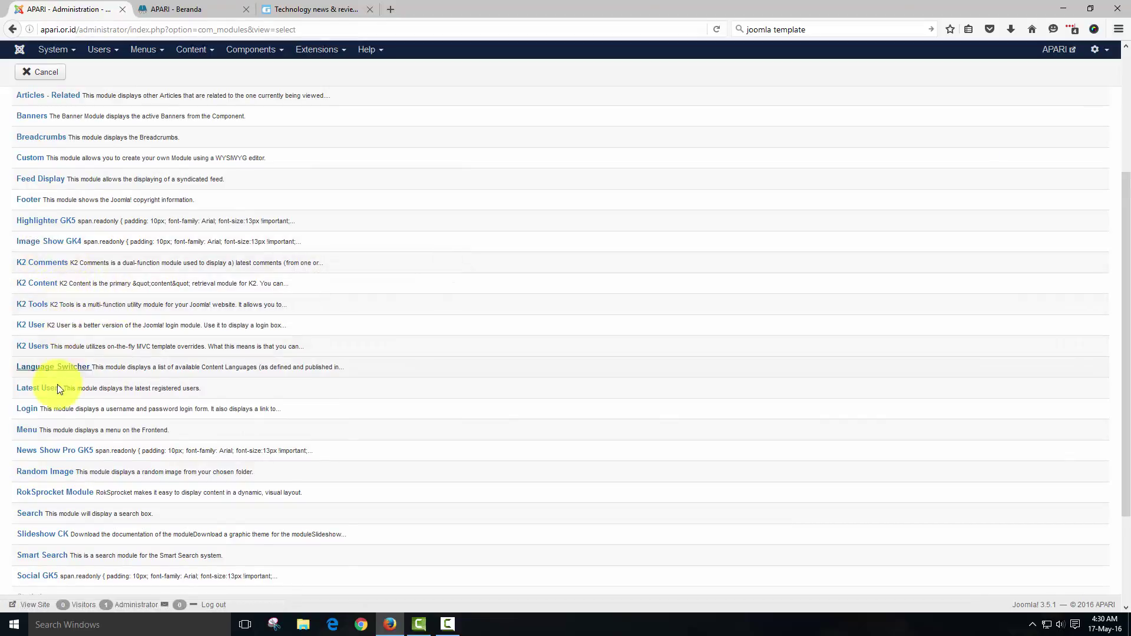
scroll(106, 480, up, 5)
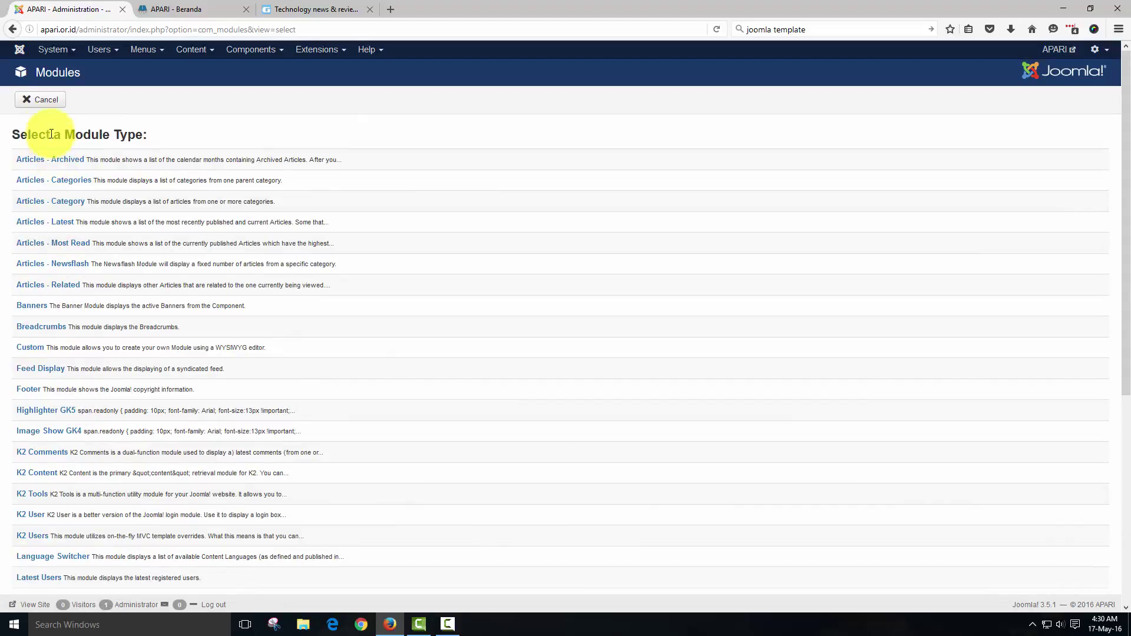
click(41, 101)
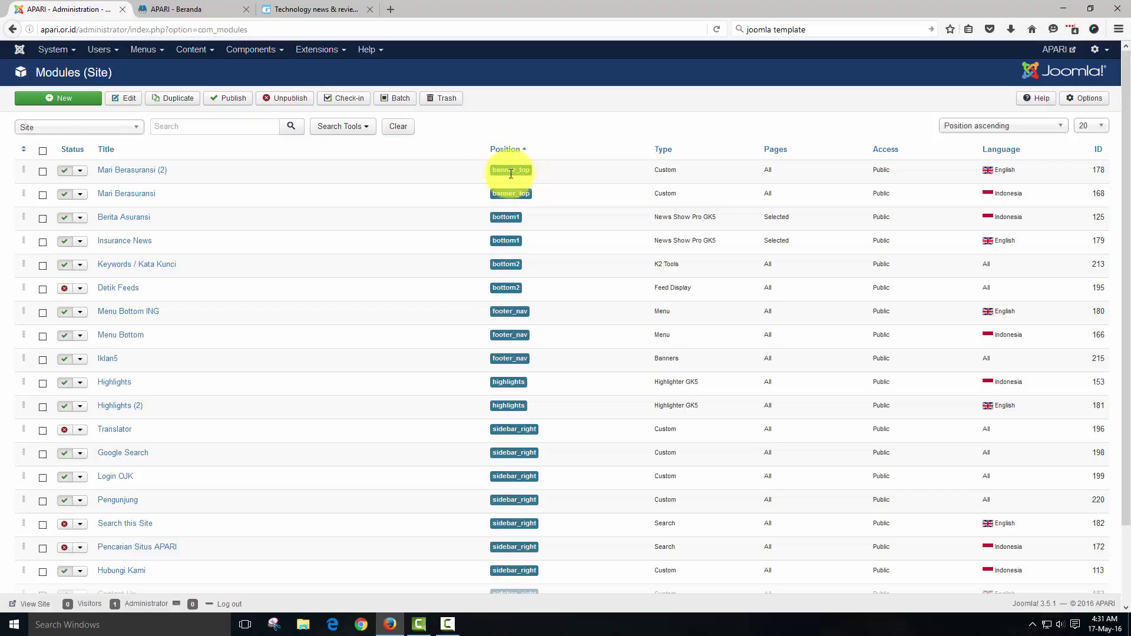
- Examine the advertisement and TANYA JAWAB modules on the public page, and return to the administrator's site modules list
click(177, 10)
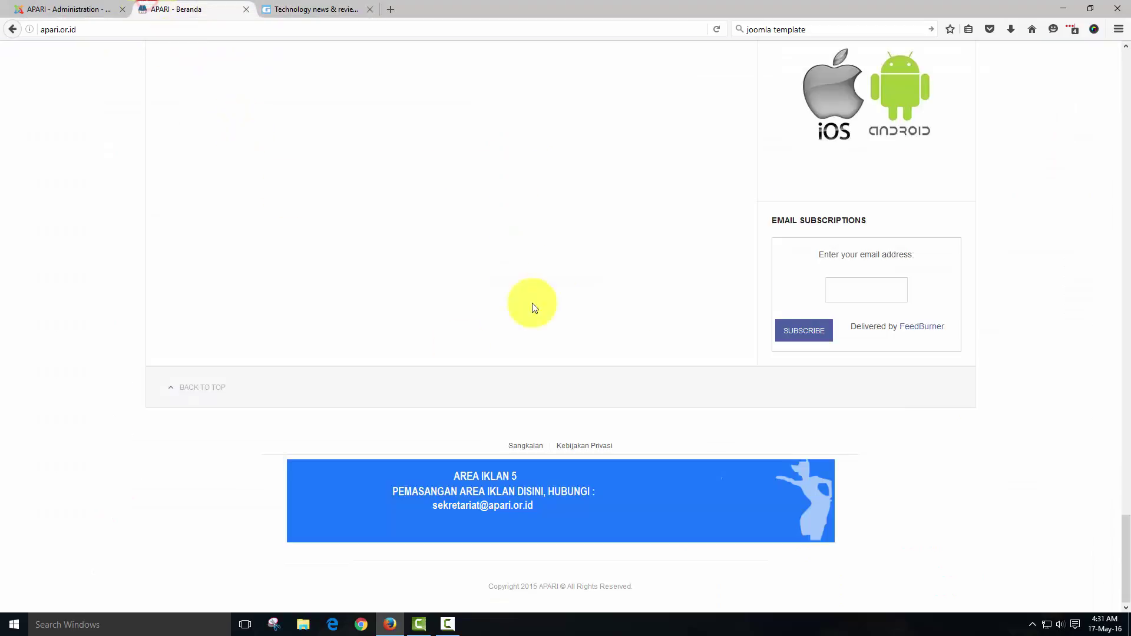
scroll(725, 316, up, 10)
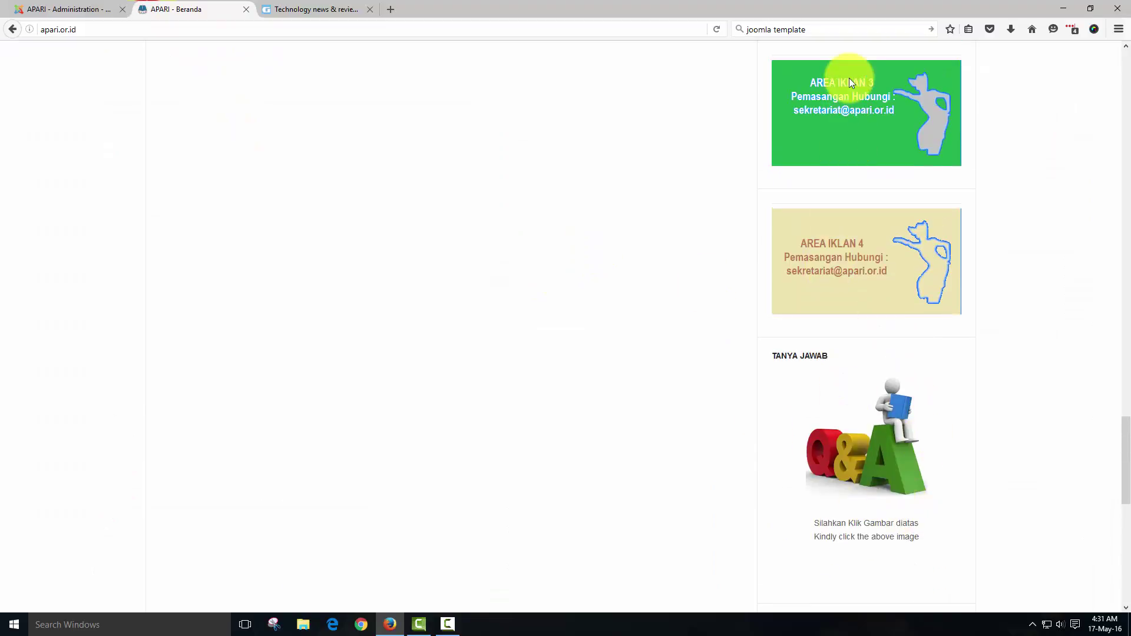
click(15, 7)
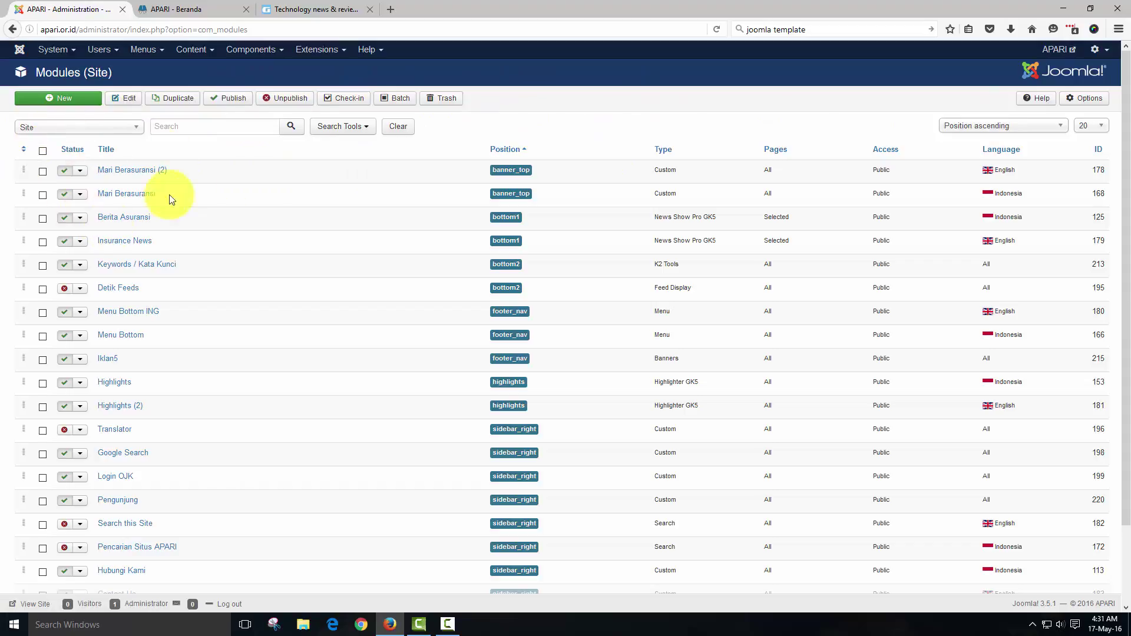
- Look over the administrator's user, menu, content and help entries without opening any of them
click(306, 50)
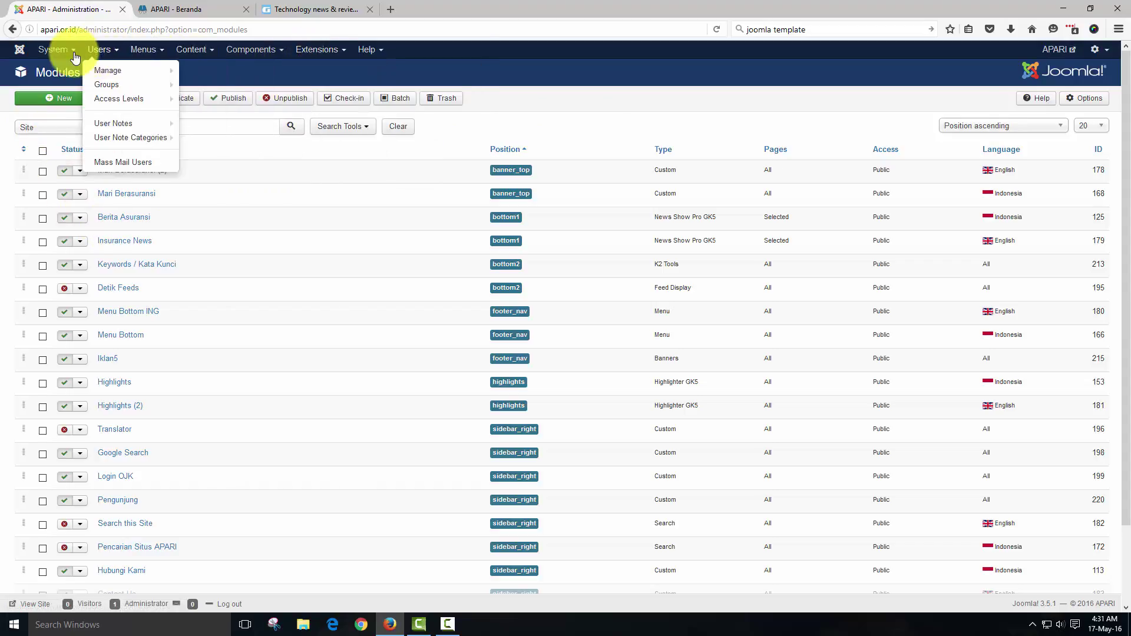
mouse_move(141, 49)
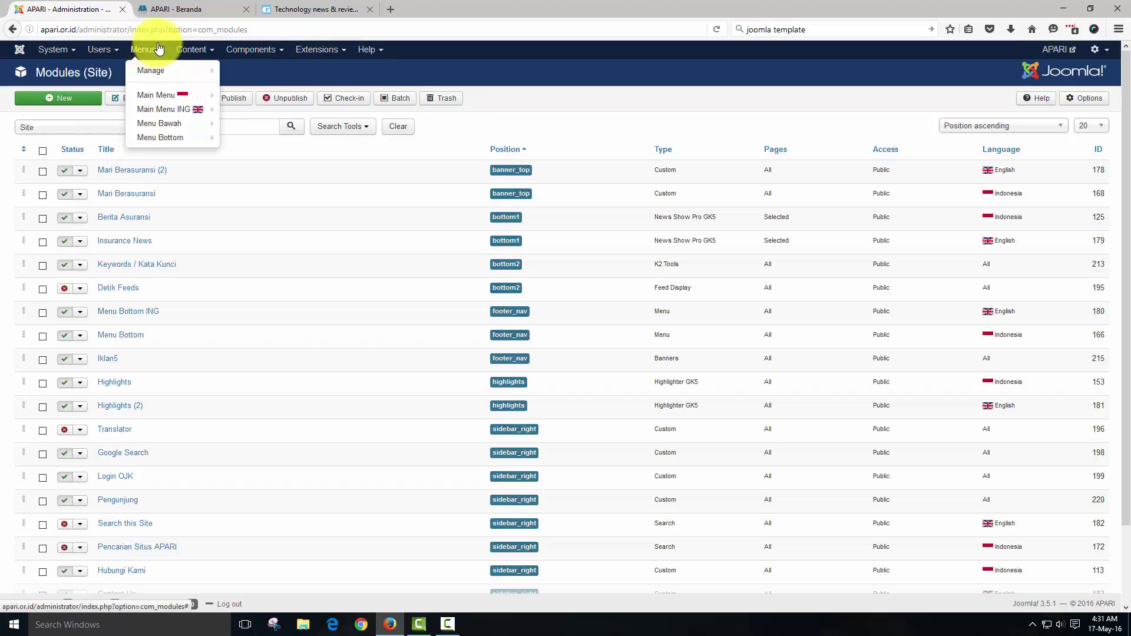
mouse_move(177, 49)
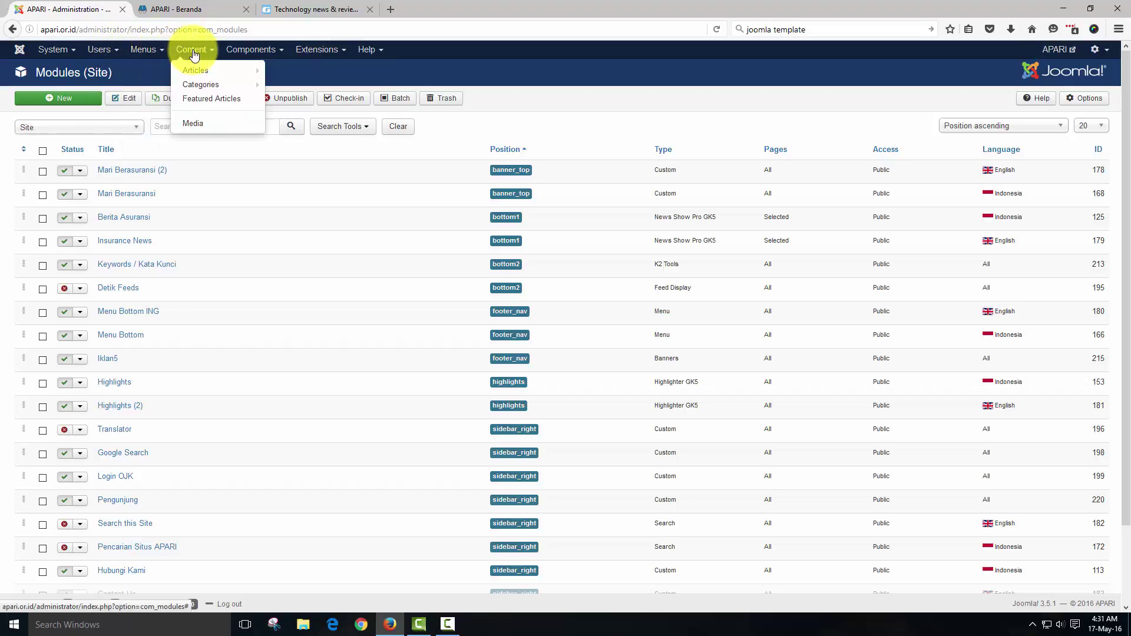
mouse_move(152, 75)
mouse_move(372, 57)
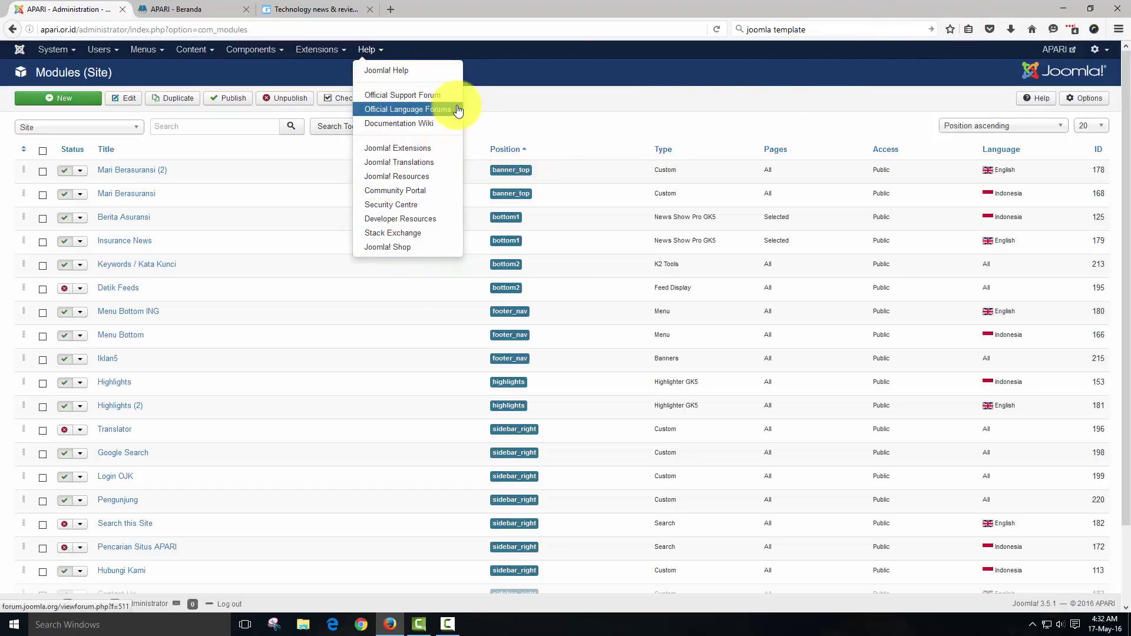
click(611, 67)
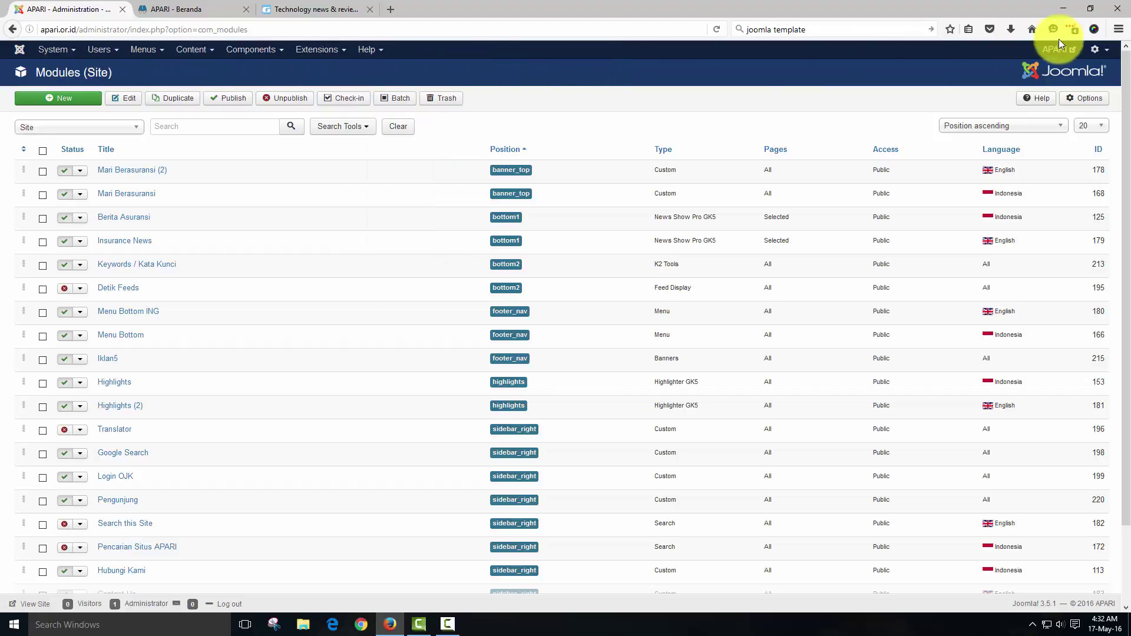
- Check the account editing and logout options for the signed-in administrator, and leave them unused
scroll(1110, 62, down, 2)
scroll(1110, 56, up, 2)
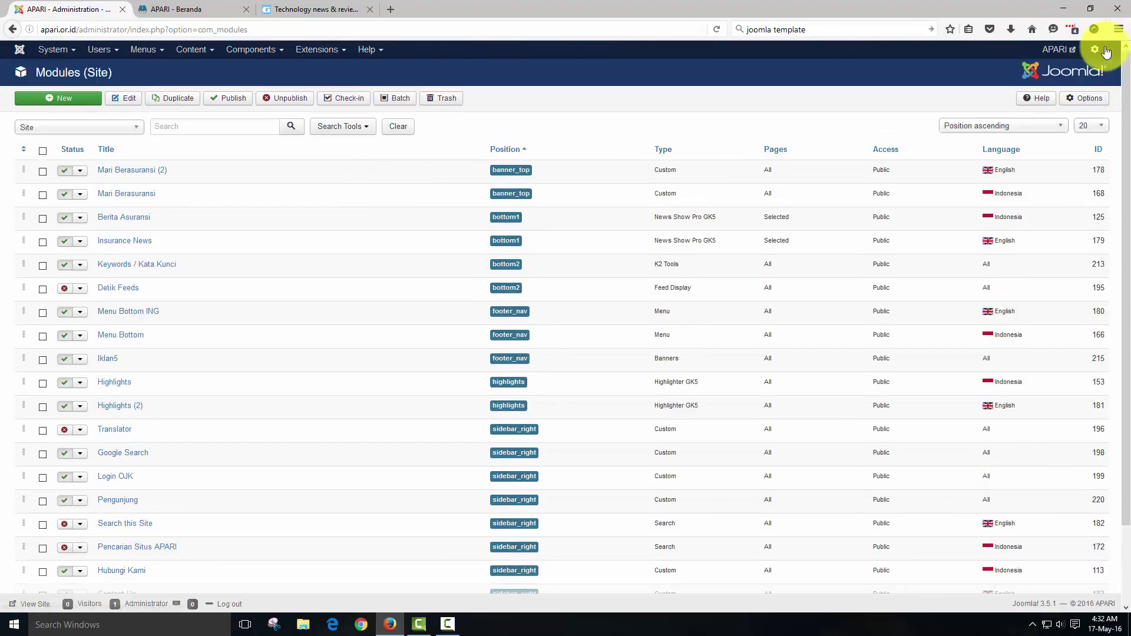
click(1105, 49)
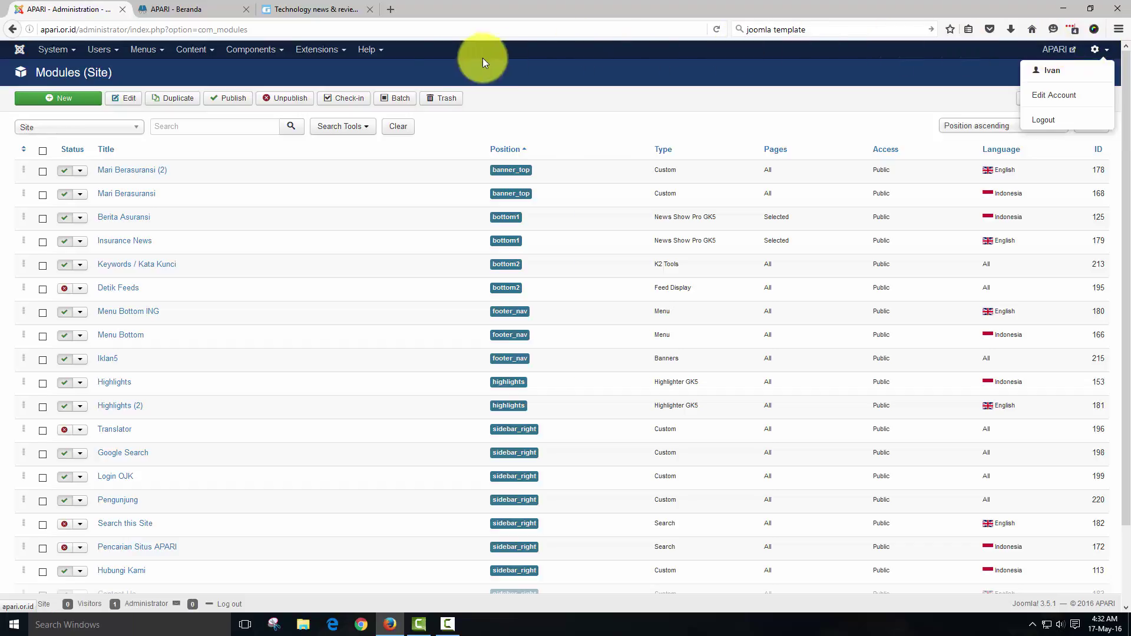
click(447, 66)
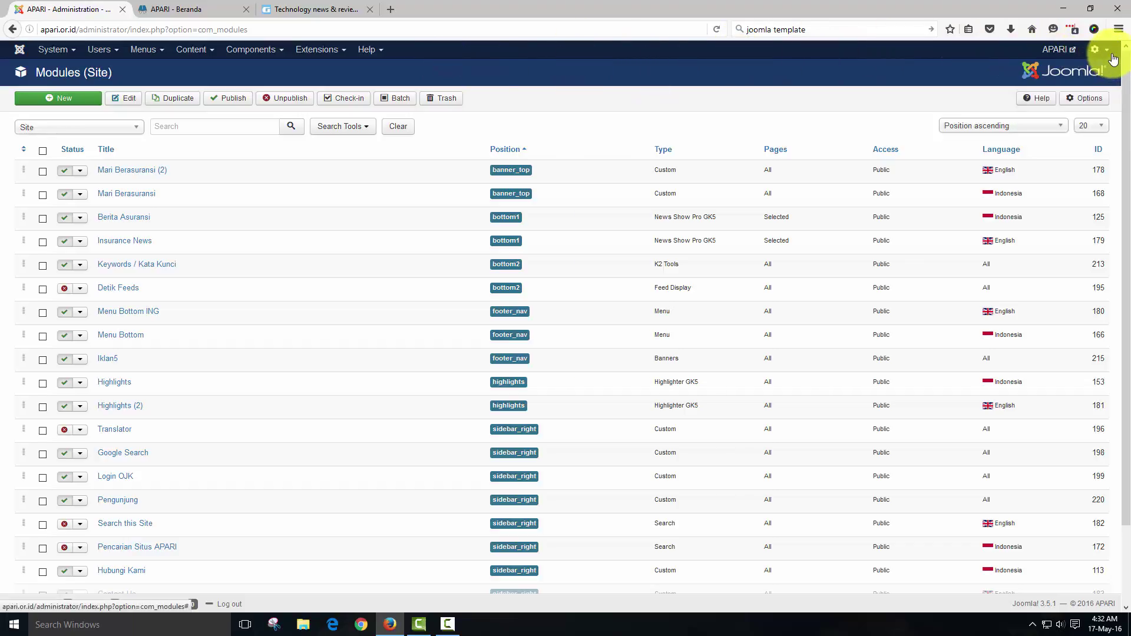